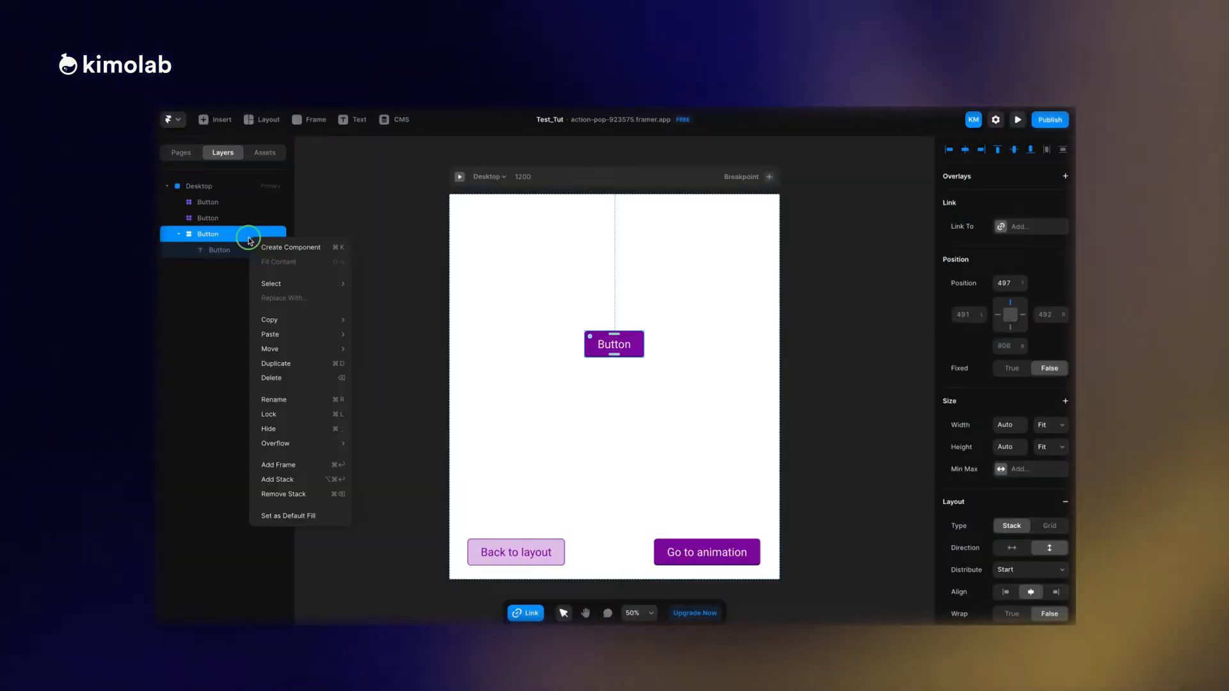
Create a component named Button from the centred Button stack.
right_click(249, 241)
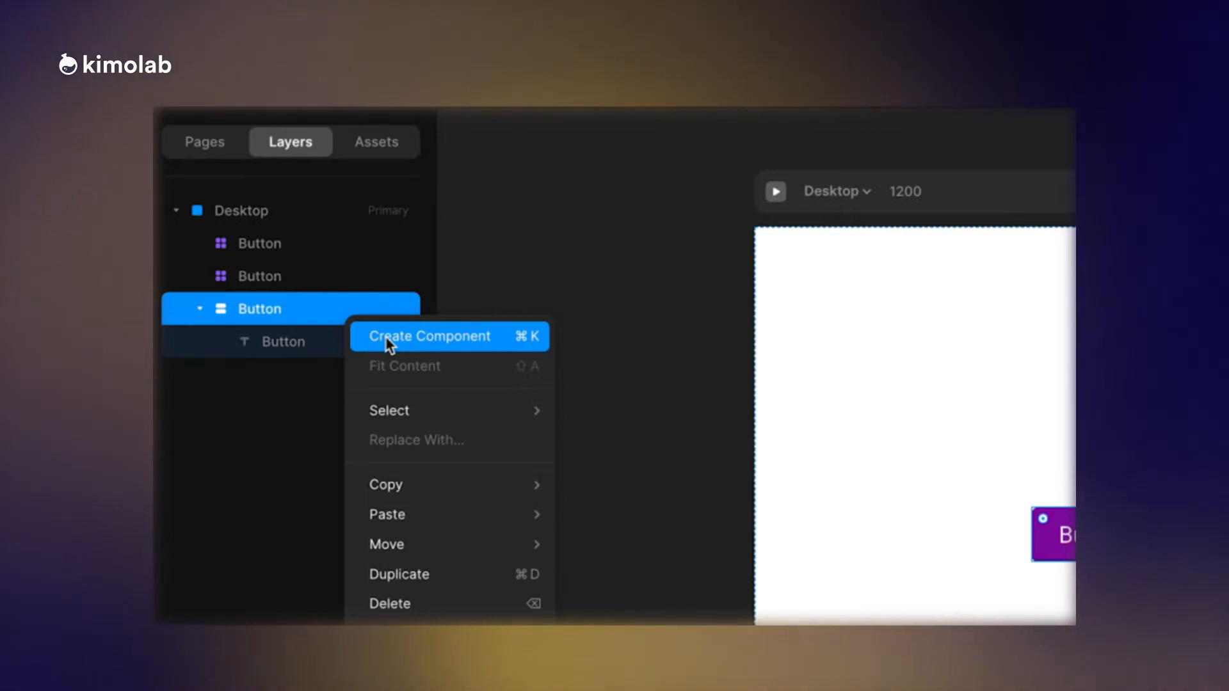
left_click(385, 336)
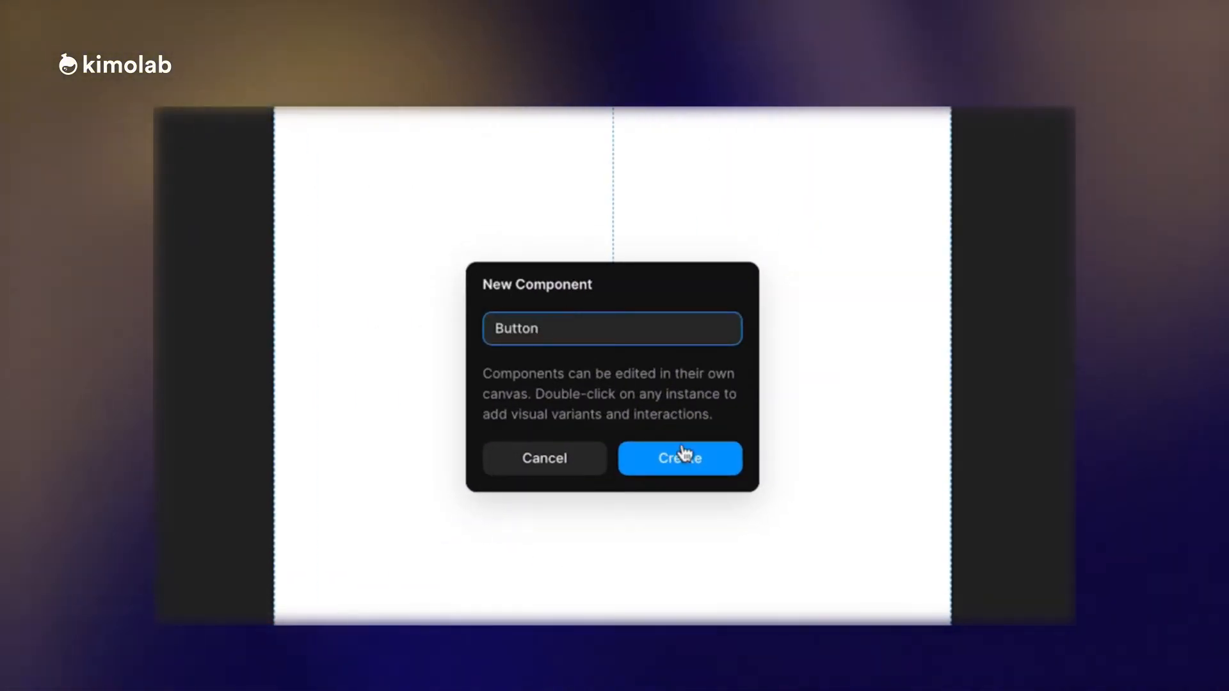
left_click(690, 459)
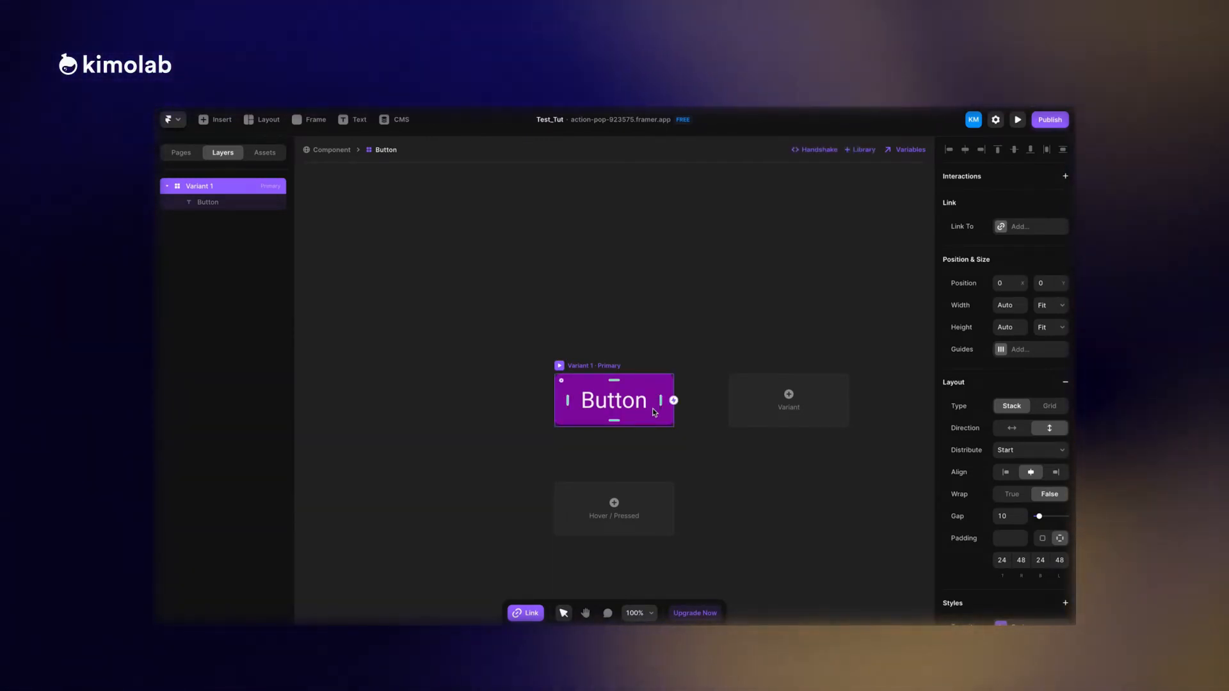
Add Hover and Pressed states below the component's primary variant.
left_click(614, 503)
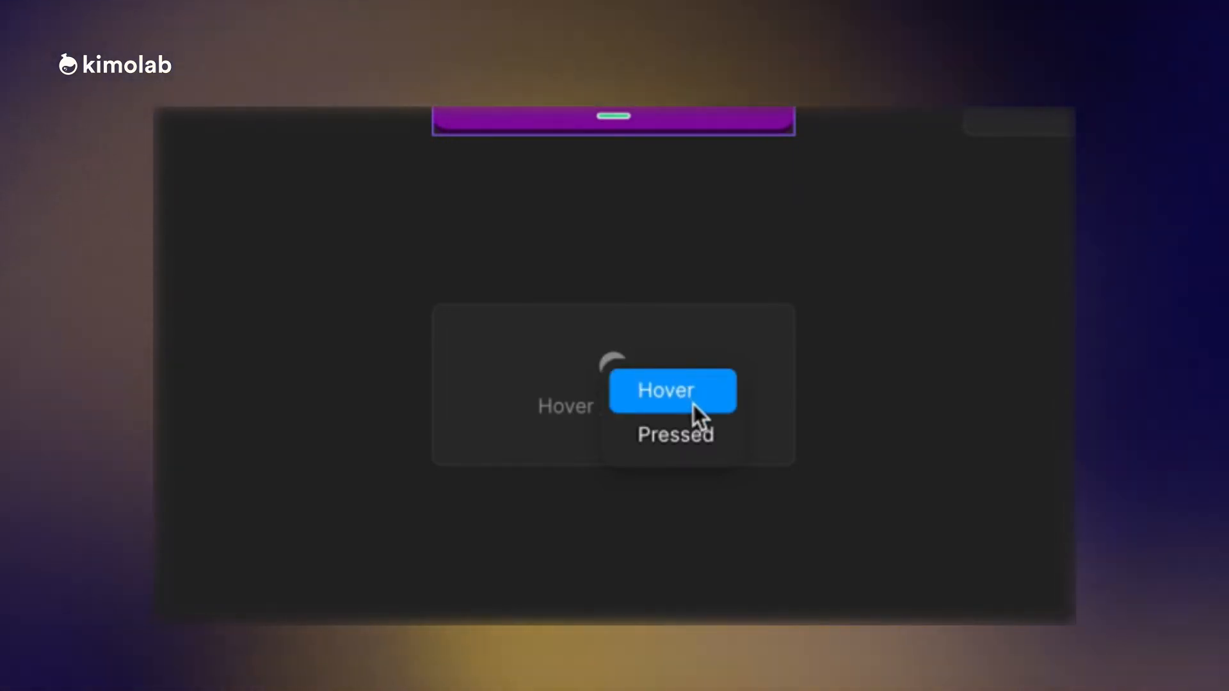
left_click(693, 404)
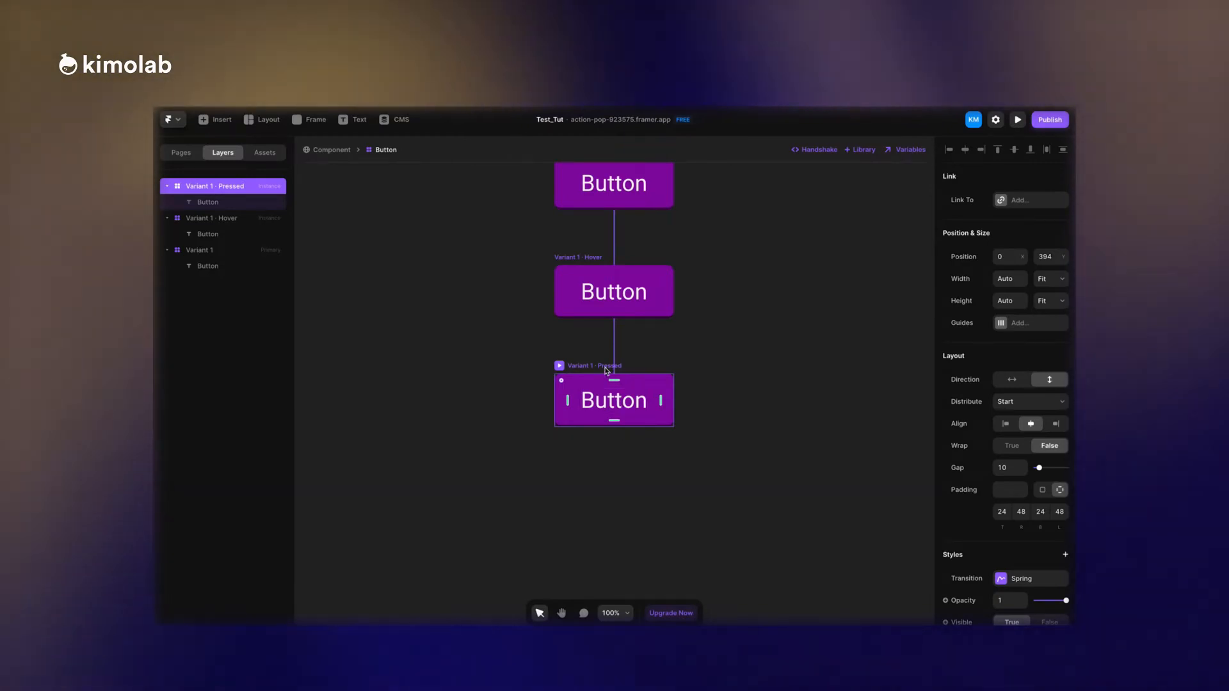
scroll(612, 384, "up", 5)
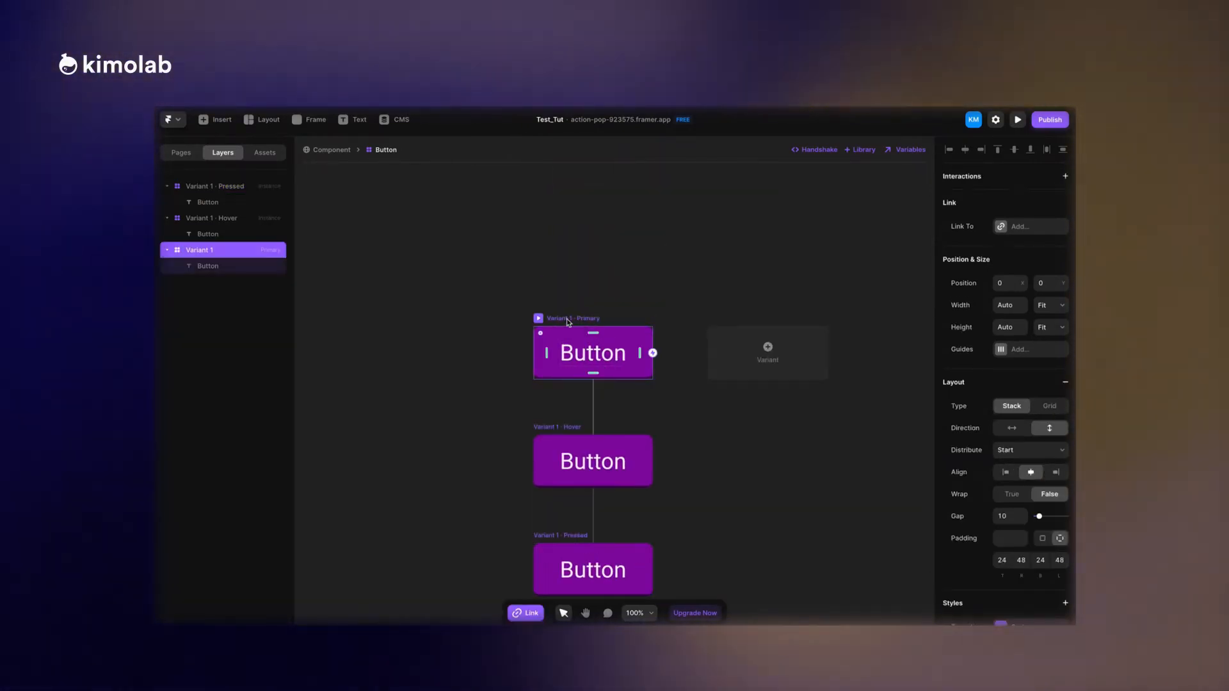
Rename Variant 1 as Primary.
right_click(201, 249)
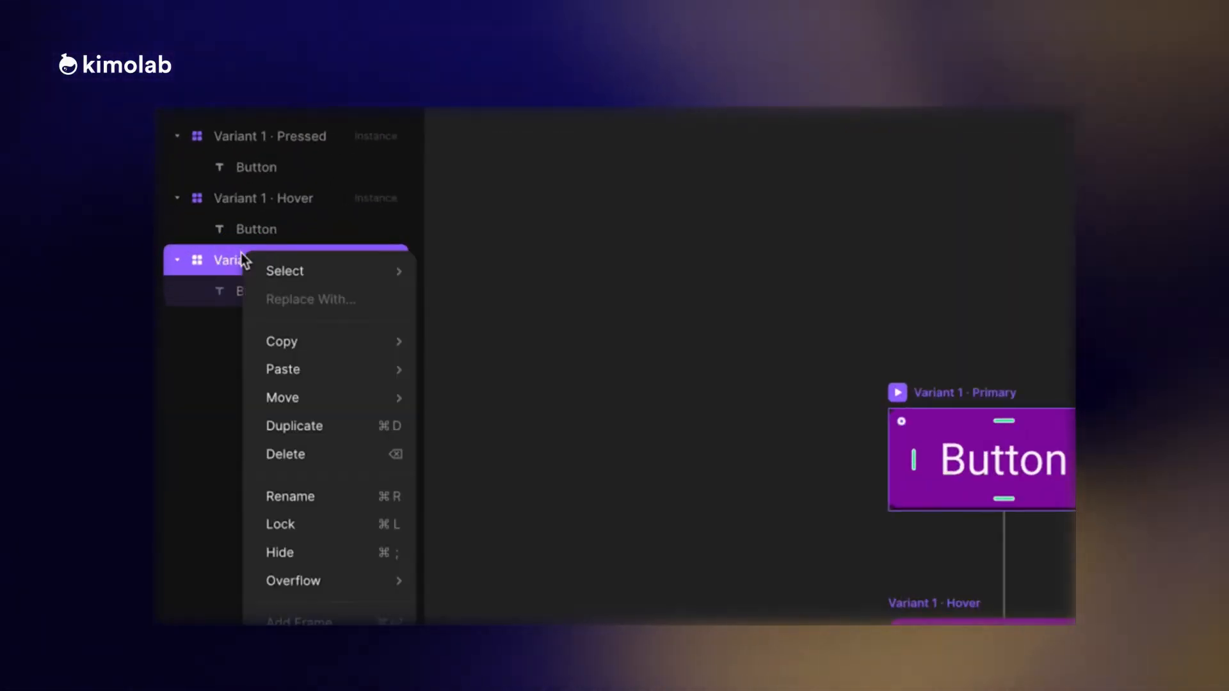
left_click(298, 498)
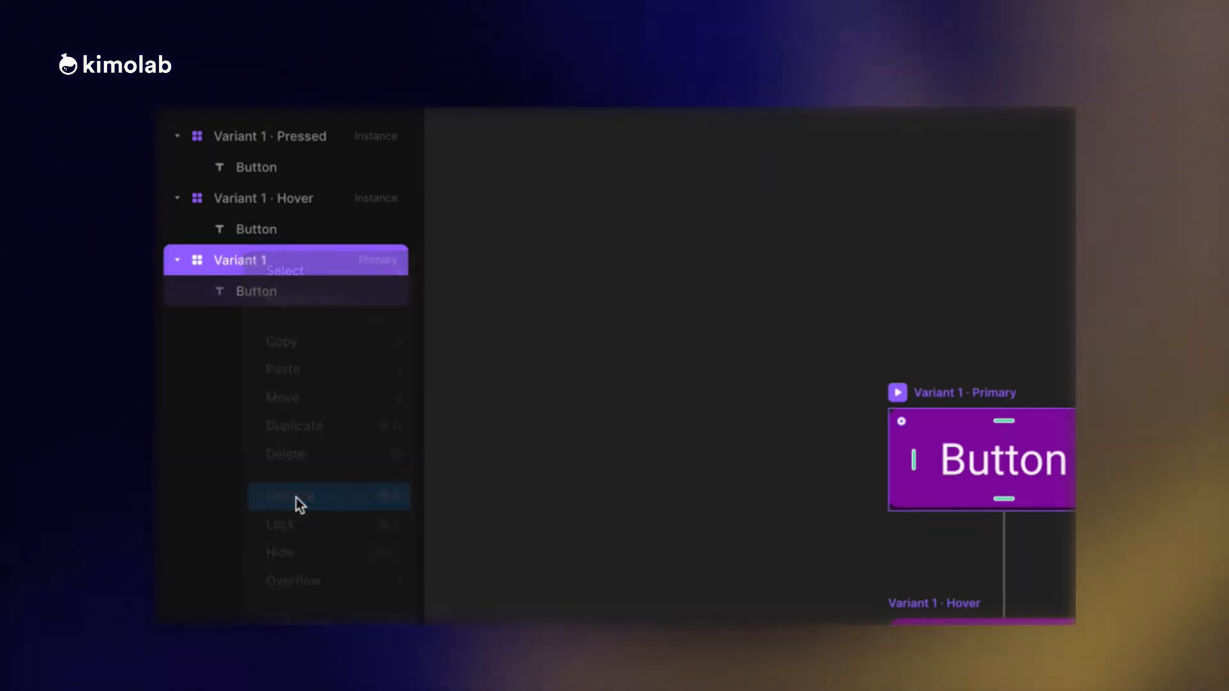
type("Primary")
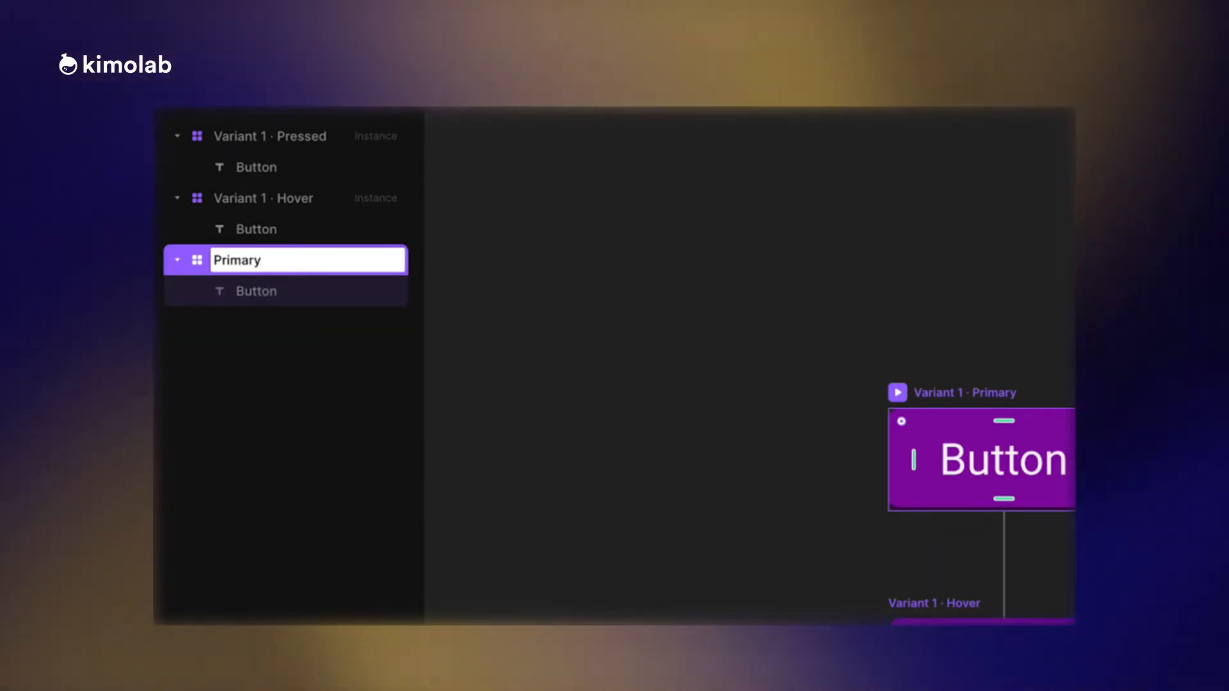
key("Return")
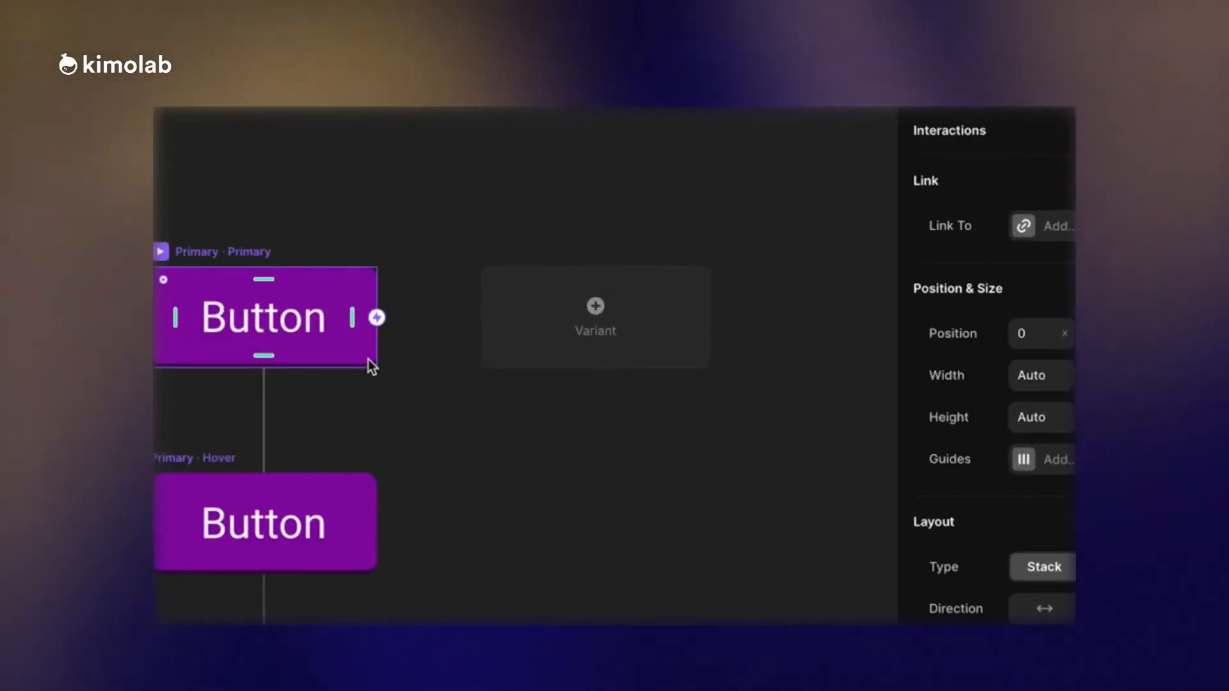
Add another variant beside the primary one and rename it Secondary.
left_click(571, 329)
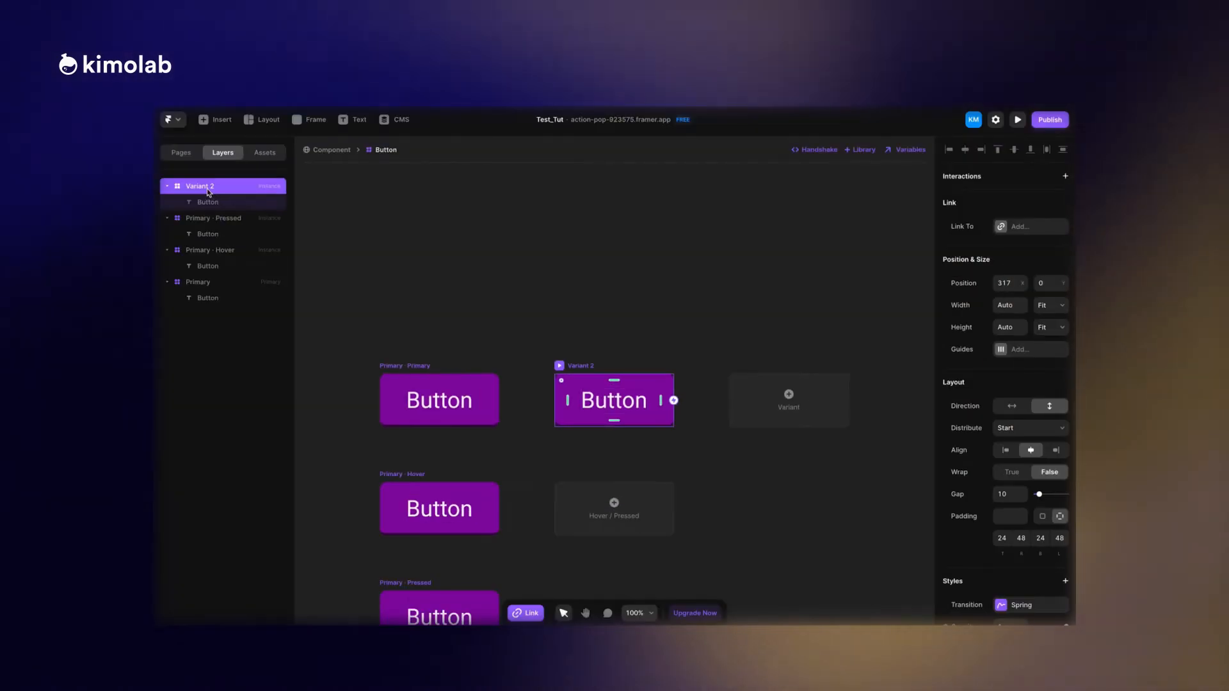
right_click(208, 190)
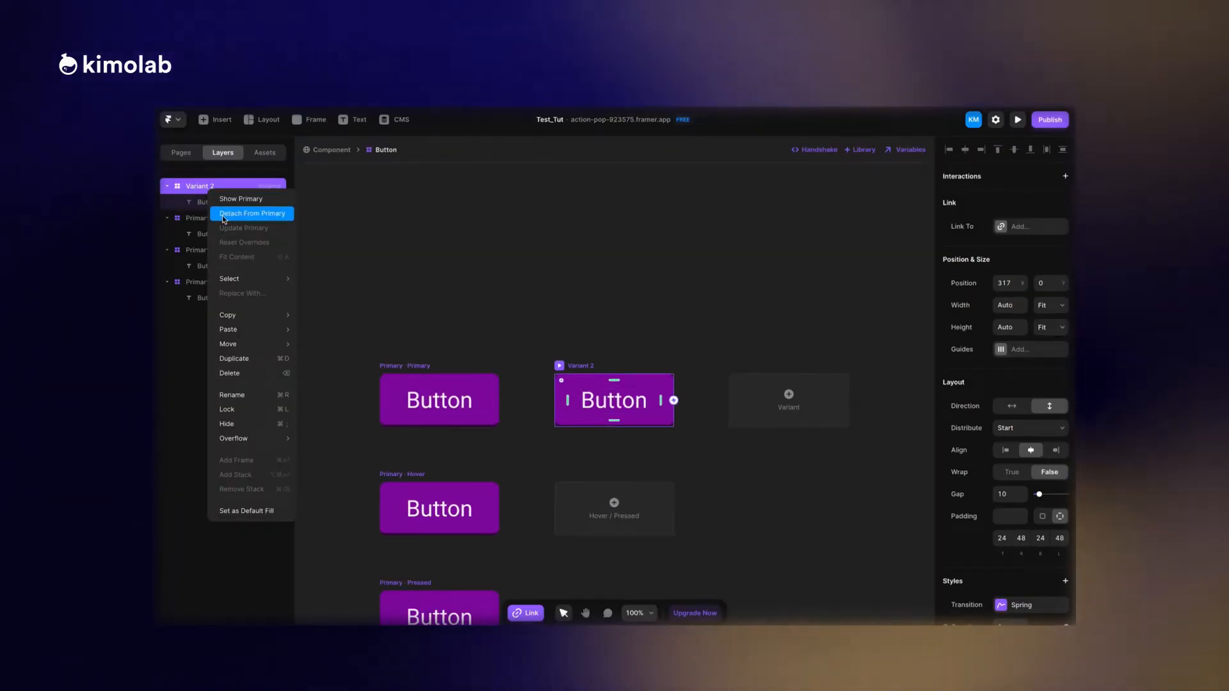
left_click(232, 394)
type("Sec")
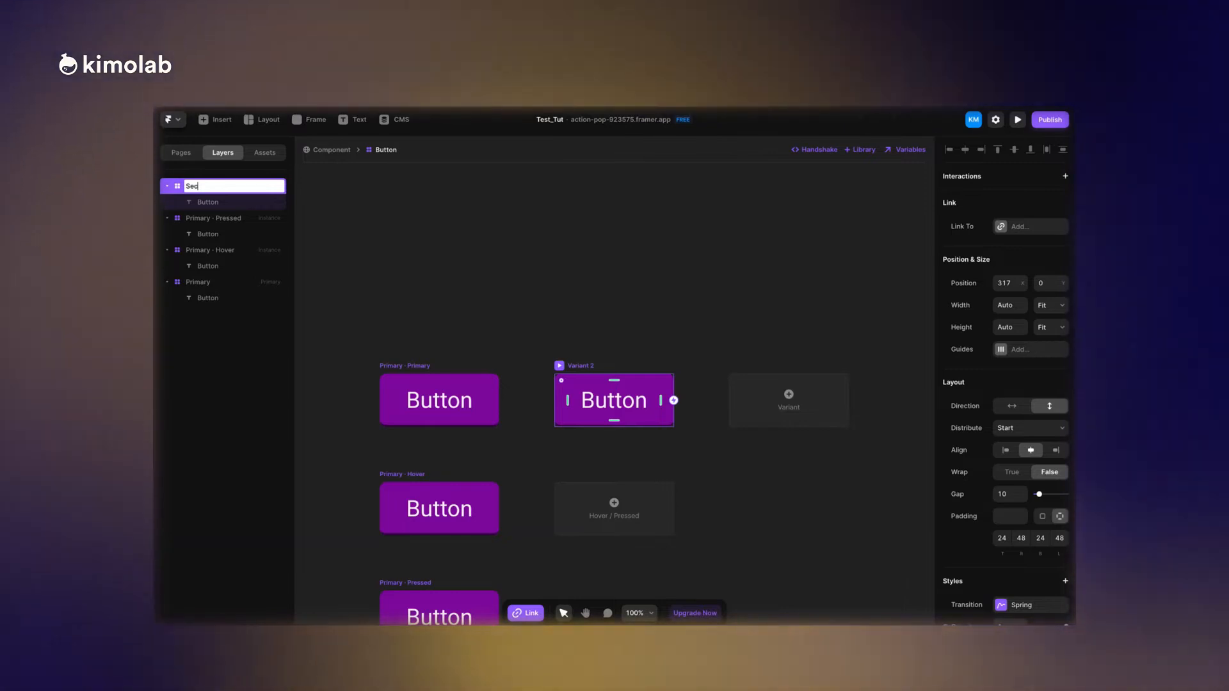
type("ondary")
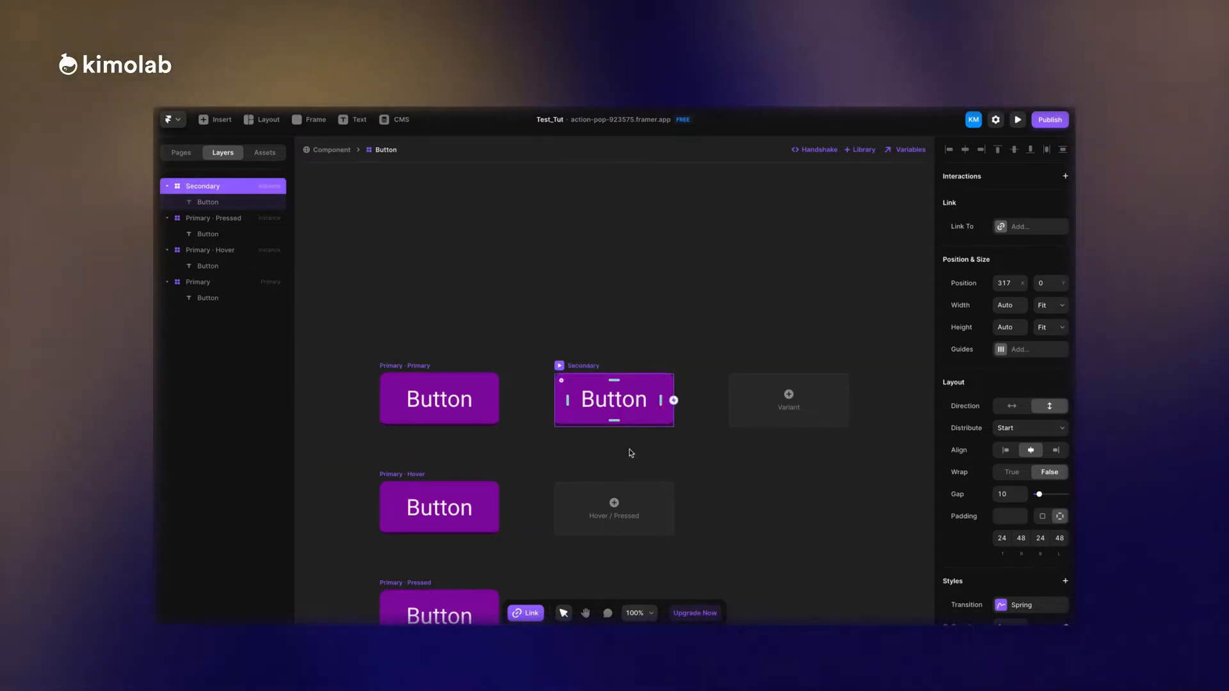
Add Hover and Pressed states to the Secondary variant.
scroll(629, 453, "down", 2)
left_click(637, 396)
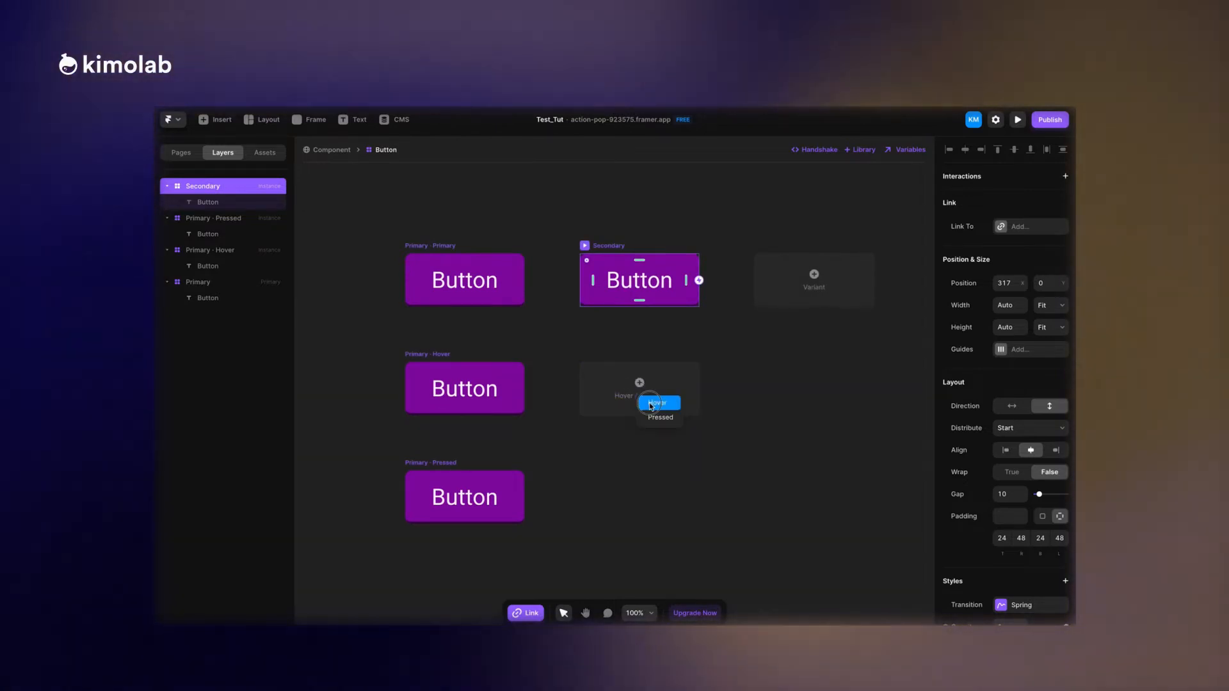
left_click(624, 395)
left_click(617, 505)
scroll(617, 509, "down", 2)
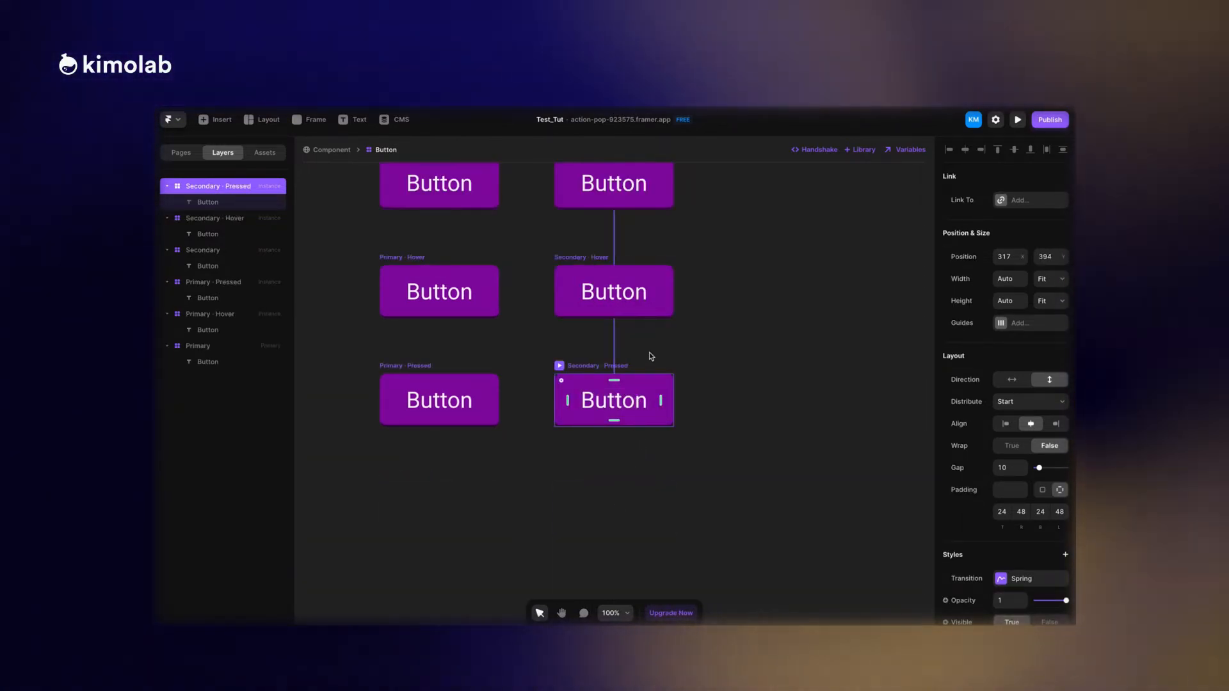
scroll(648, 361, "up", 2)
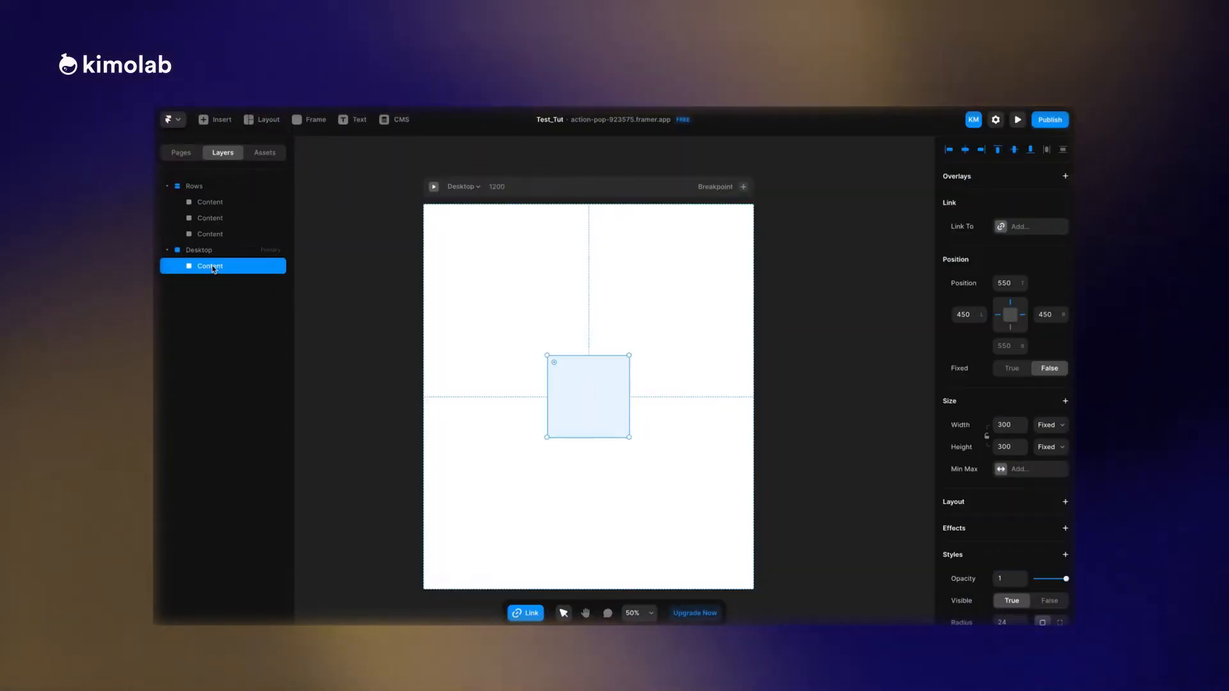
Wrap the Content frame on the Desktop breakpoint in a stack.
right_click(213, 268)
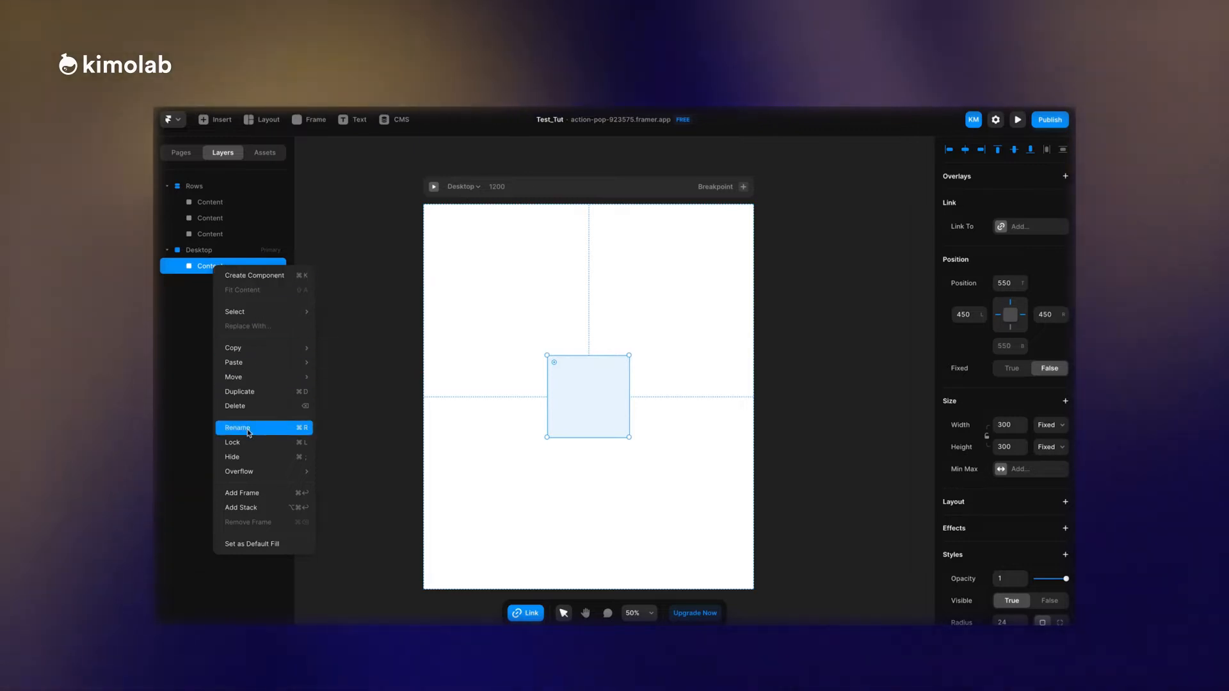
left_click(251, 507)
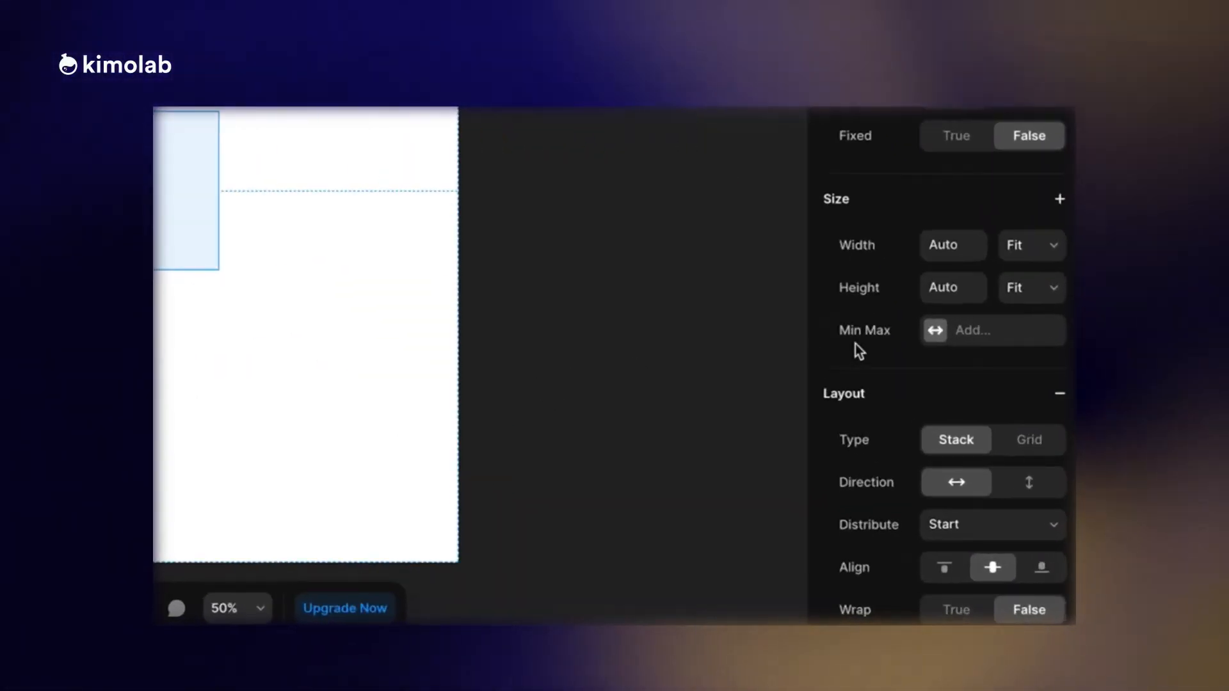
Switch the new stack's layout type to Grid and back to Stack.
scroll(963, 471, "down", 1)
scroll(859, 342, "down", 1)
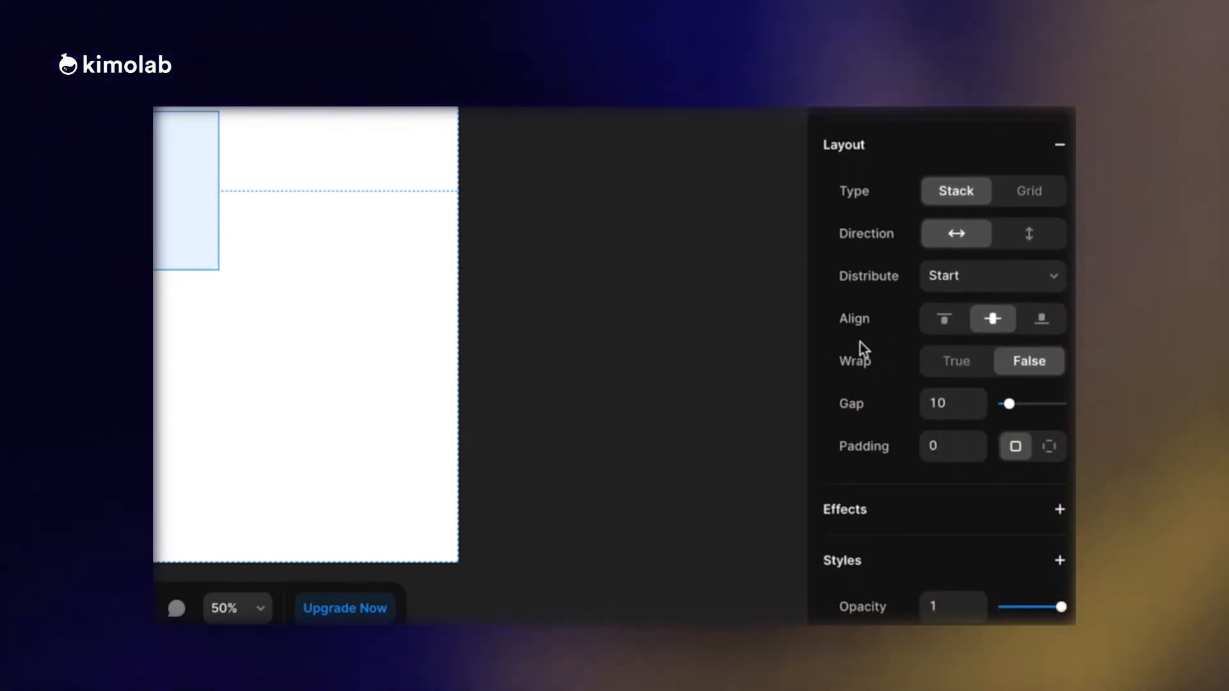
left_click(1012, 188)
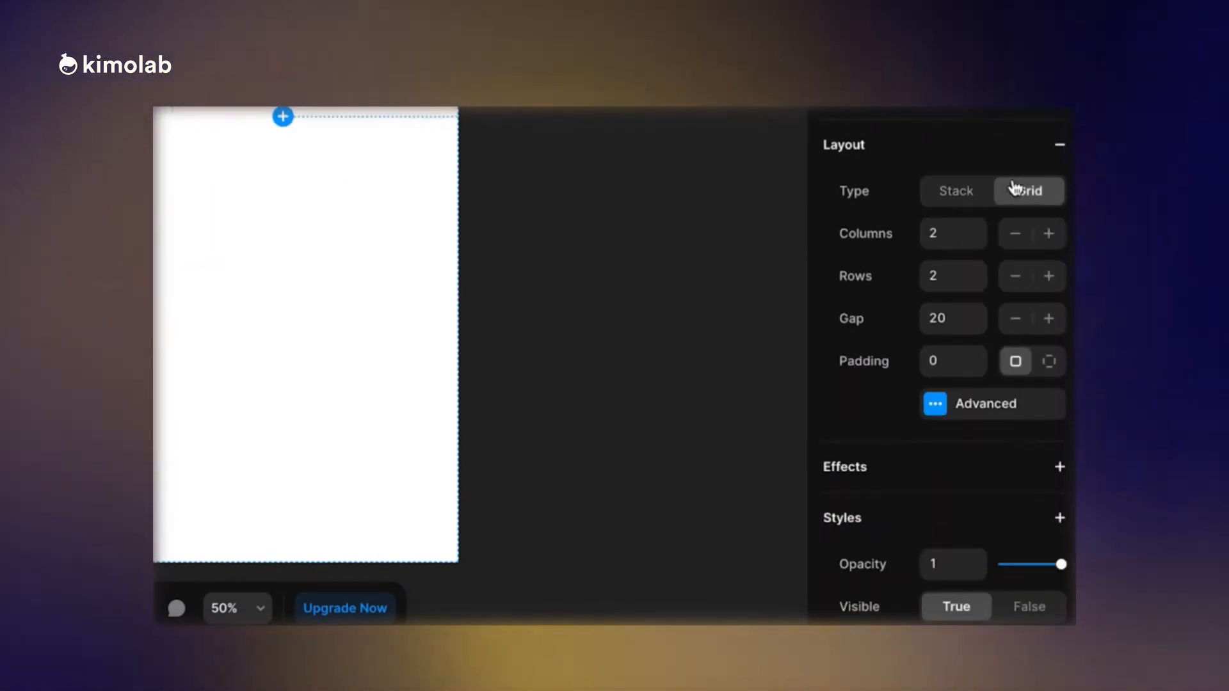
left_click(957, 192)
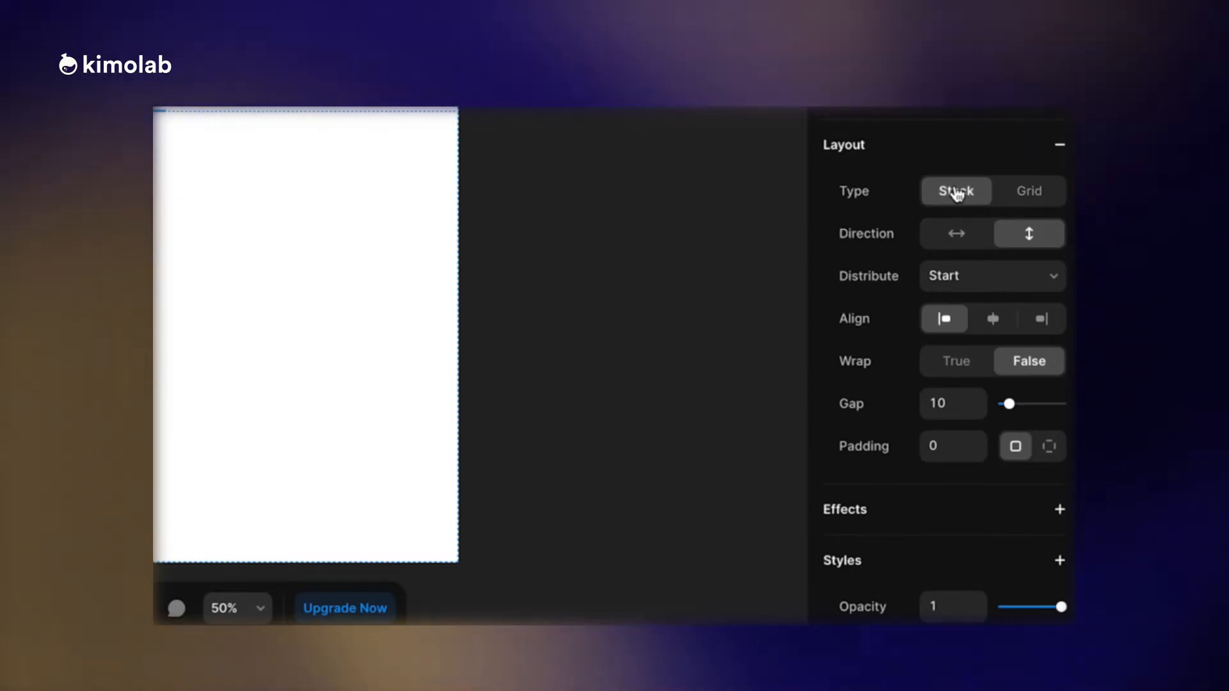
Centre-align the stack's contents and set its gap to 8.
left_click(992, 318)
scroll(1002, 301, "down", 3)
mouse_move(1010, 248)
left_mouse_down()
mouse_move(1040, 250)
mouse_move(1008, 239)
left_mouse_up()
scroll(1001, 263, "down", 1)
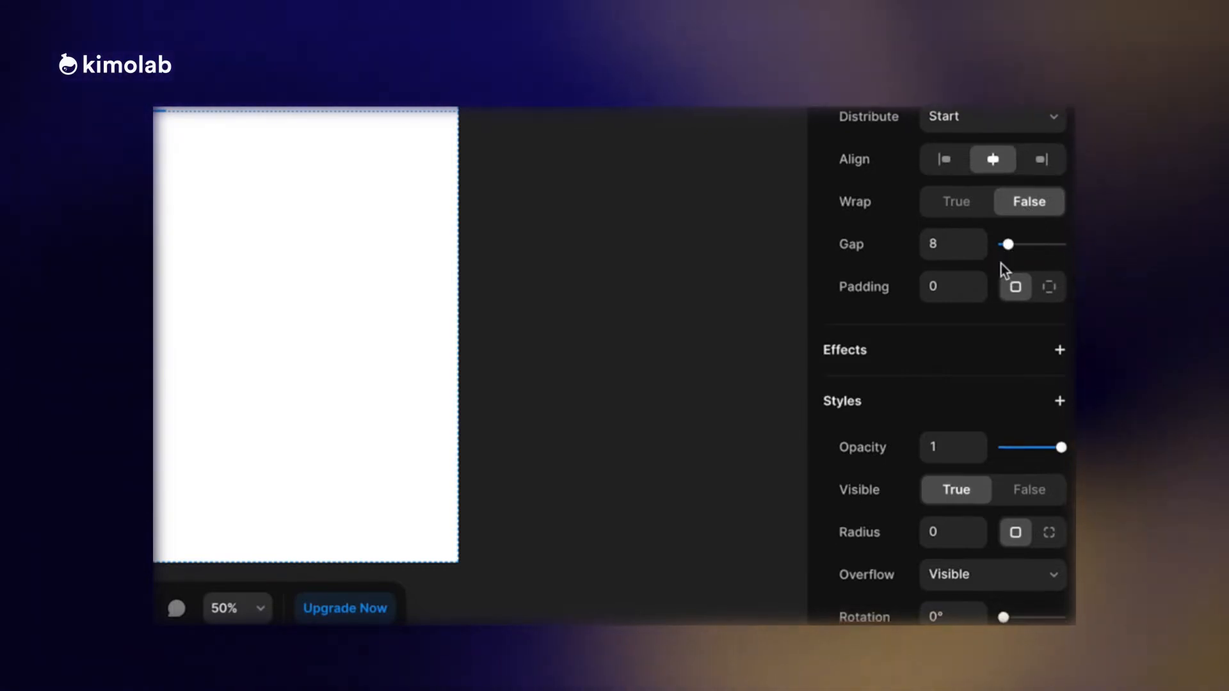
scroll(1001, 264, "up", 9)
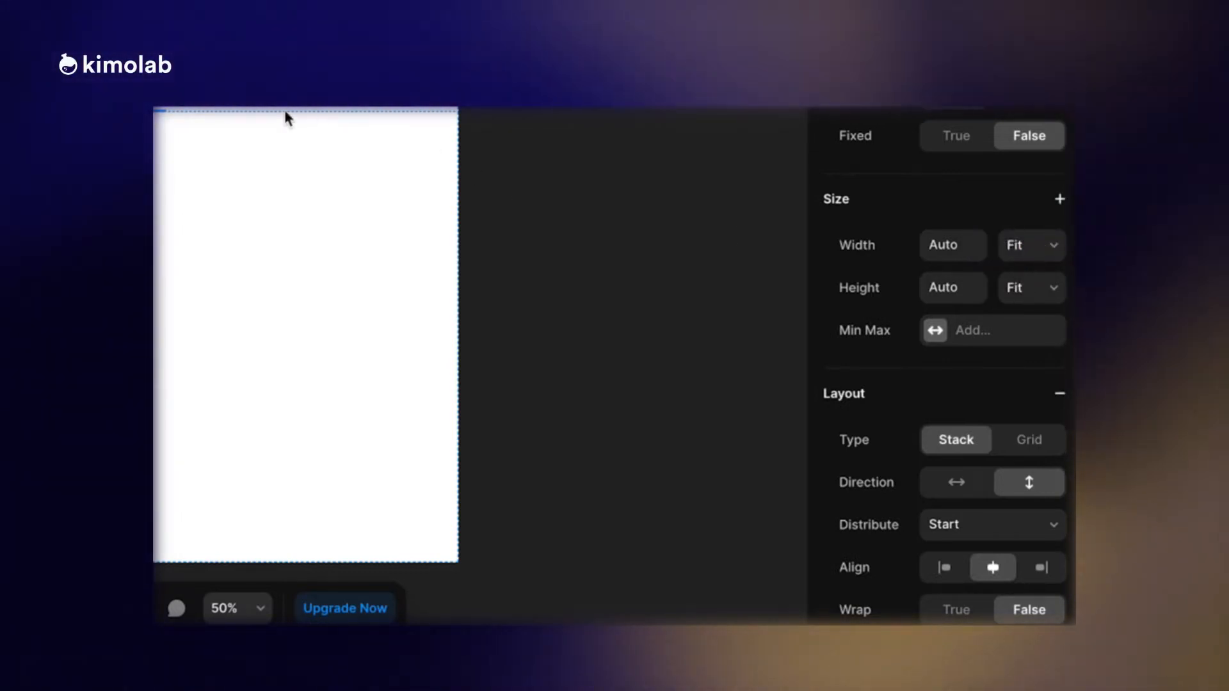
Resize the Content frame inside Rows to 198 × 122 and set the Rows stack's left and right offsets to 24.
left_click(351, 245)
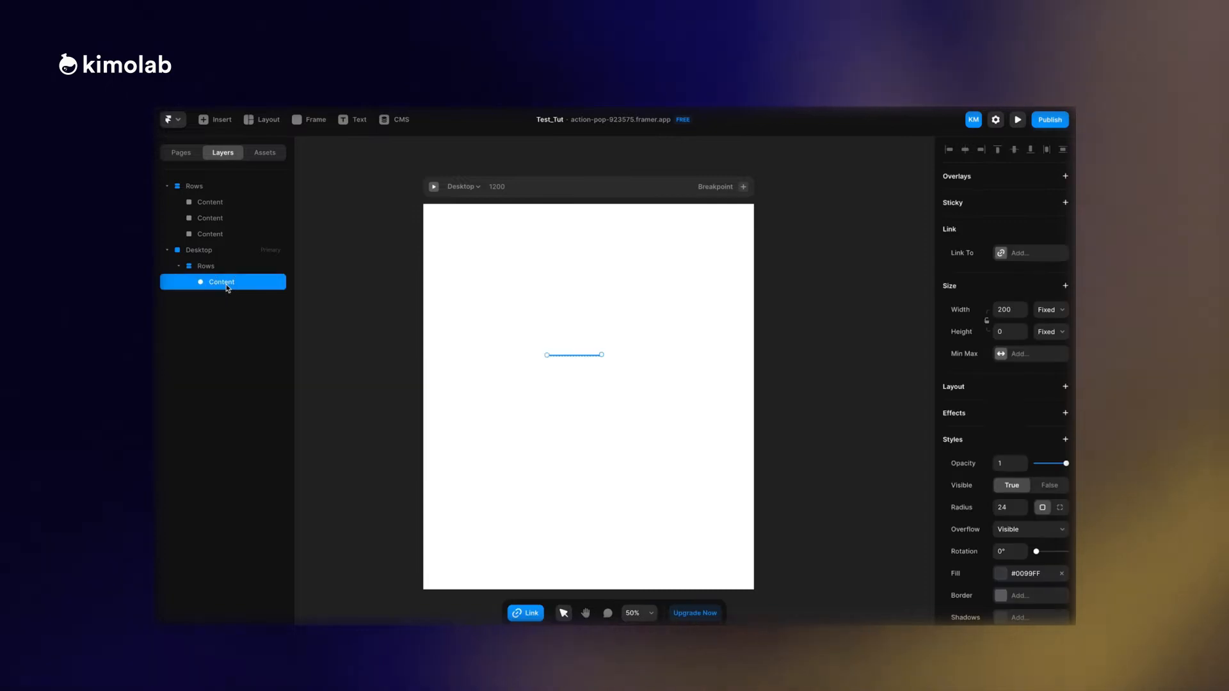
left_click(245, 268)
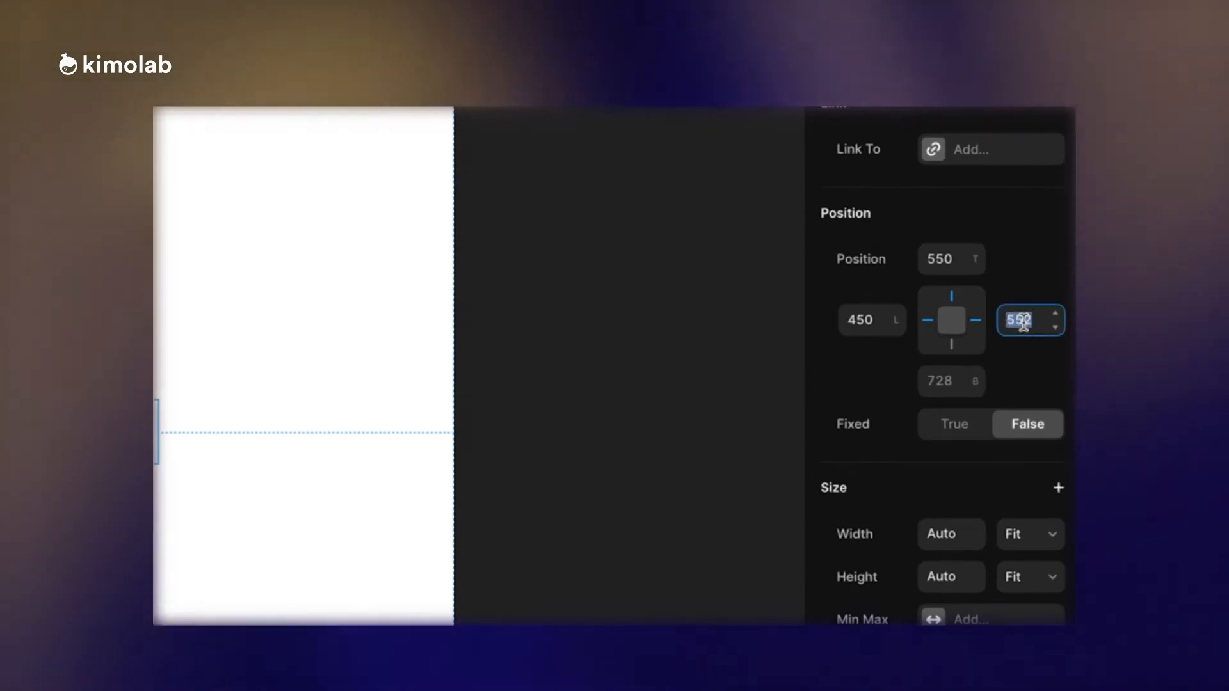
type("24")
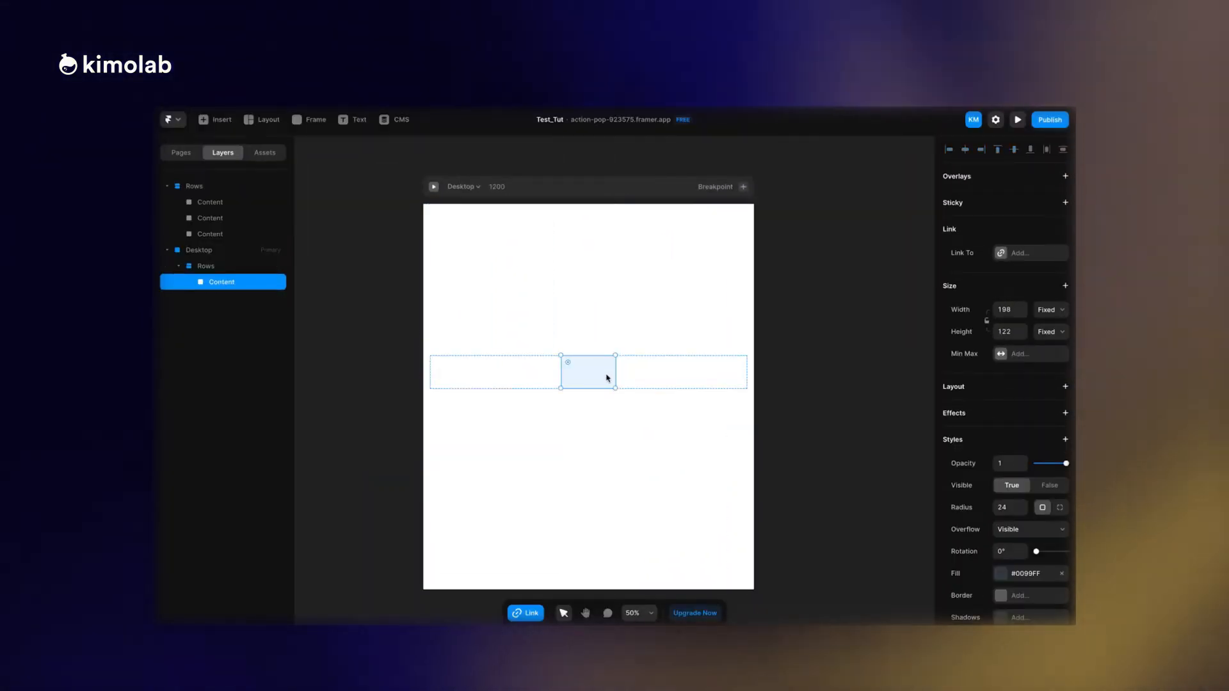
Set the Content frame's width to Fill and duplicate the frame inside the Rows stack.
left_click(1048, 310)
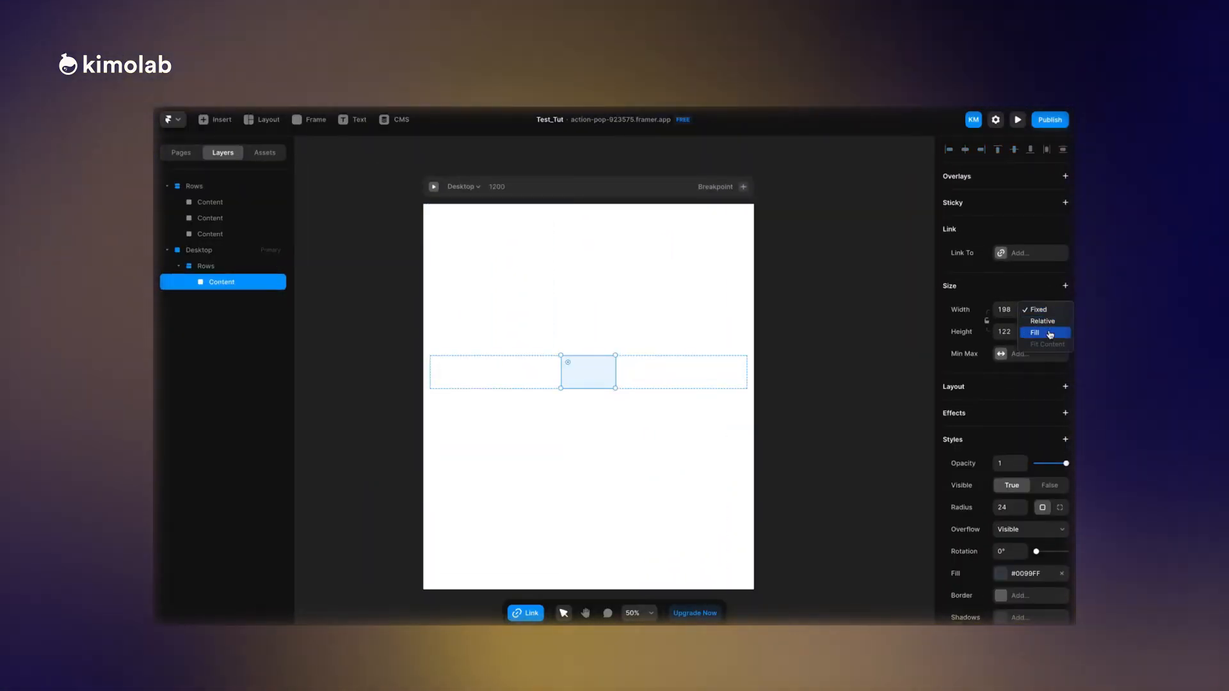
left_click(1049, 333)
left_click(1050, 332)
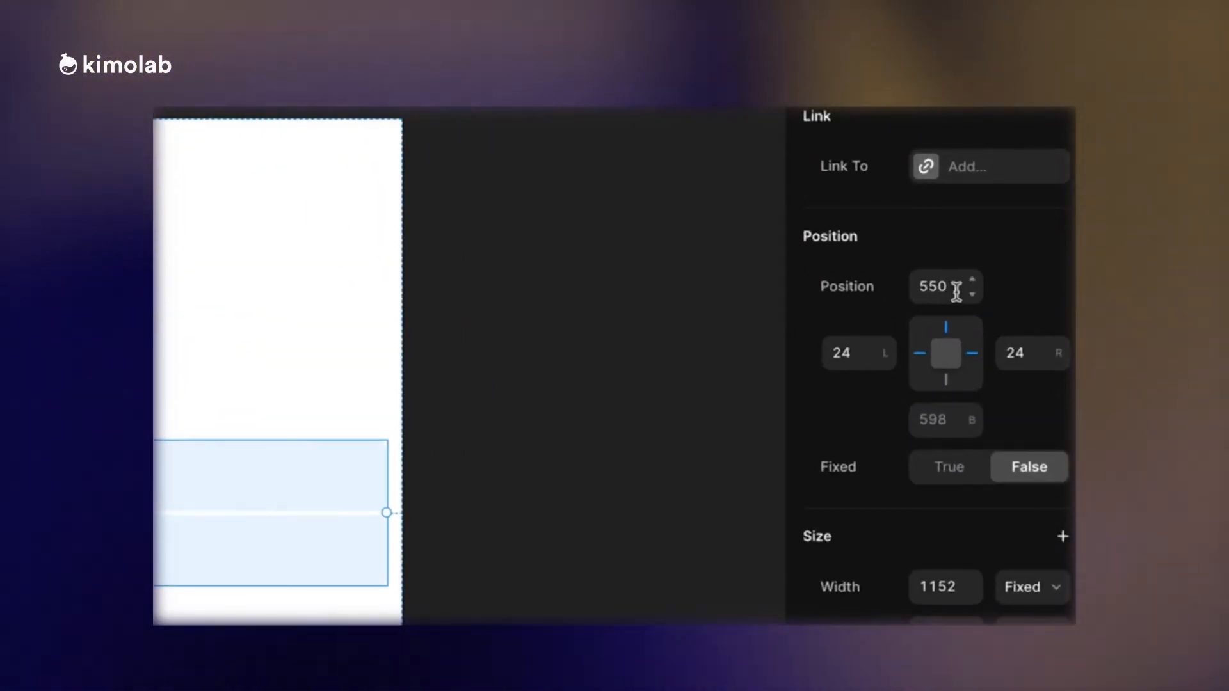
Set the Rows stack's top offset to 24, and then pin the stack 24 from the page's bottom edge instead.
left_click(955, 290)
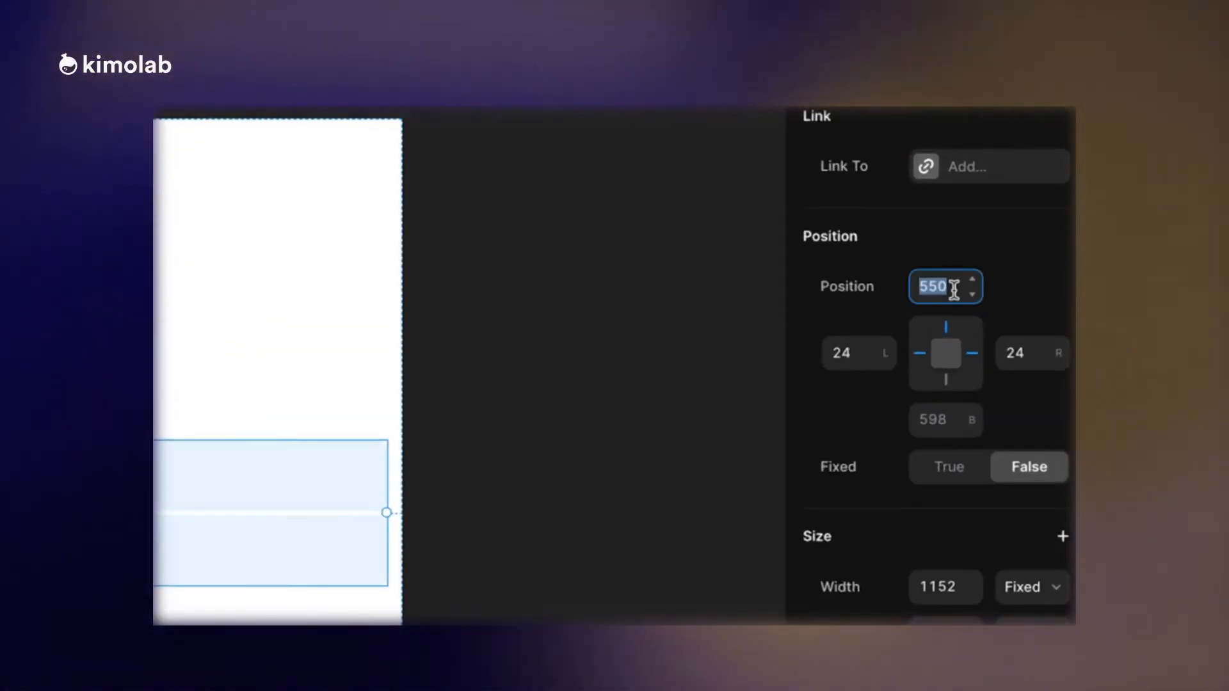
left_click(948, 422)
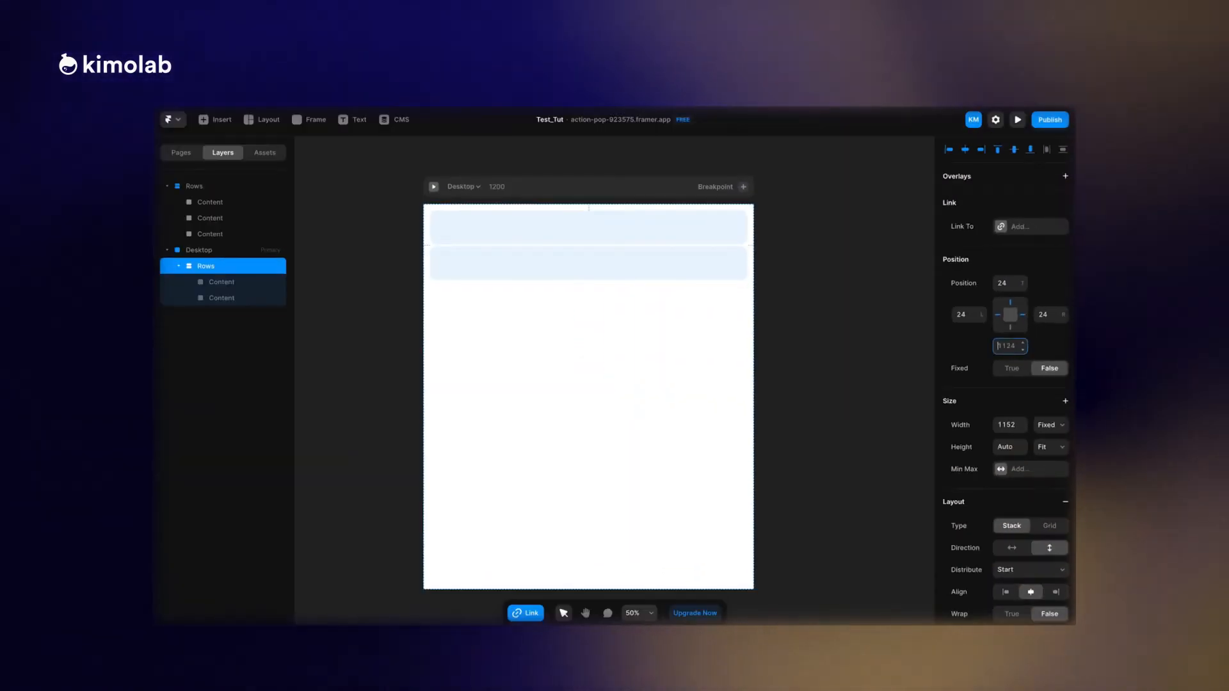
type("24")
key("Return")
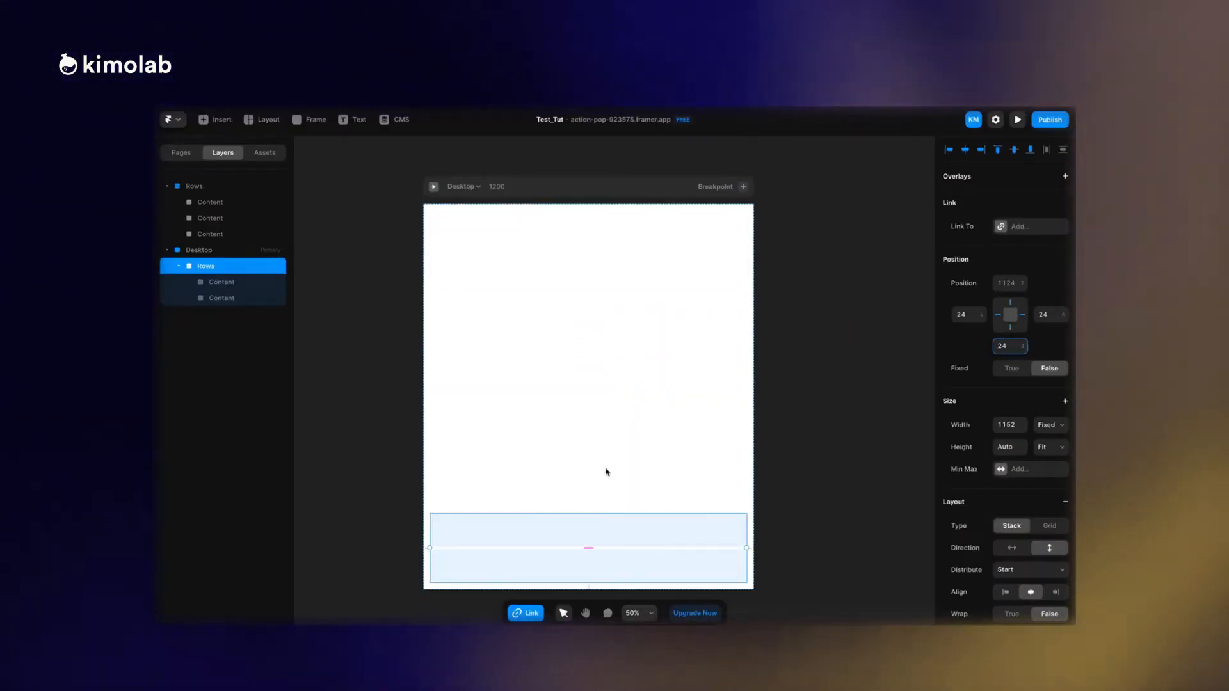
Pin the Rows stack to the page's top edge with a top offset of 24.
left_click(455, 238)
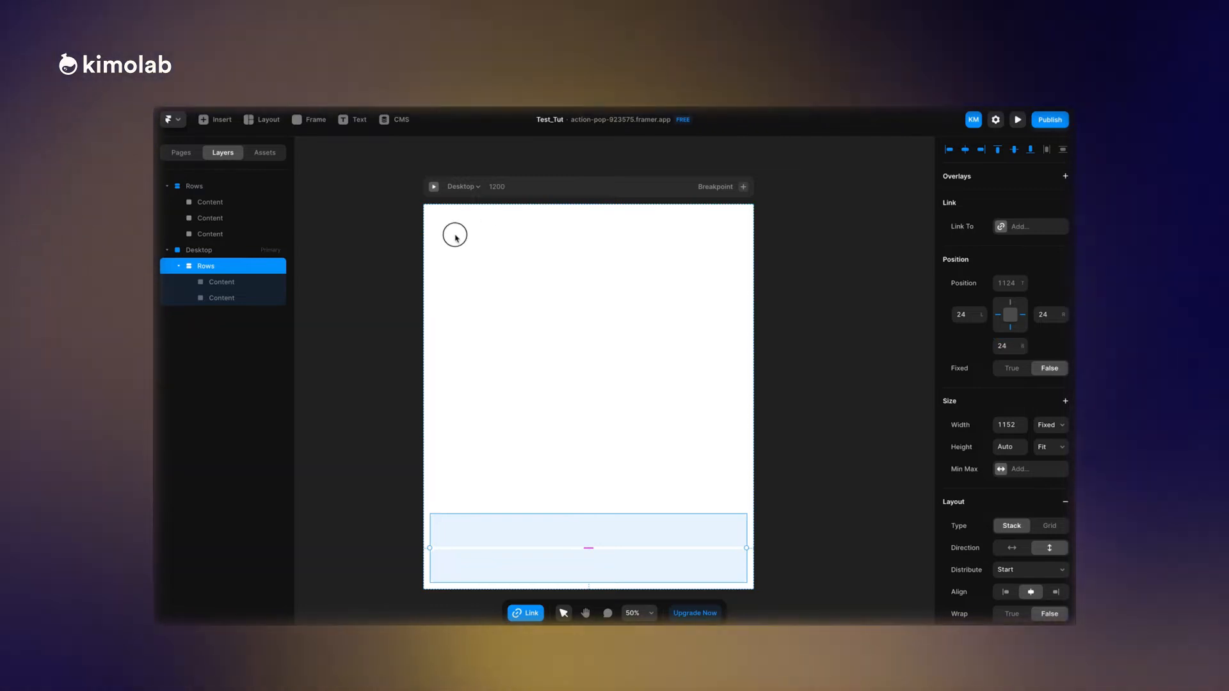
left_click(225, 265)
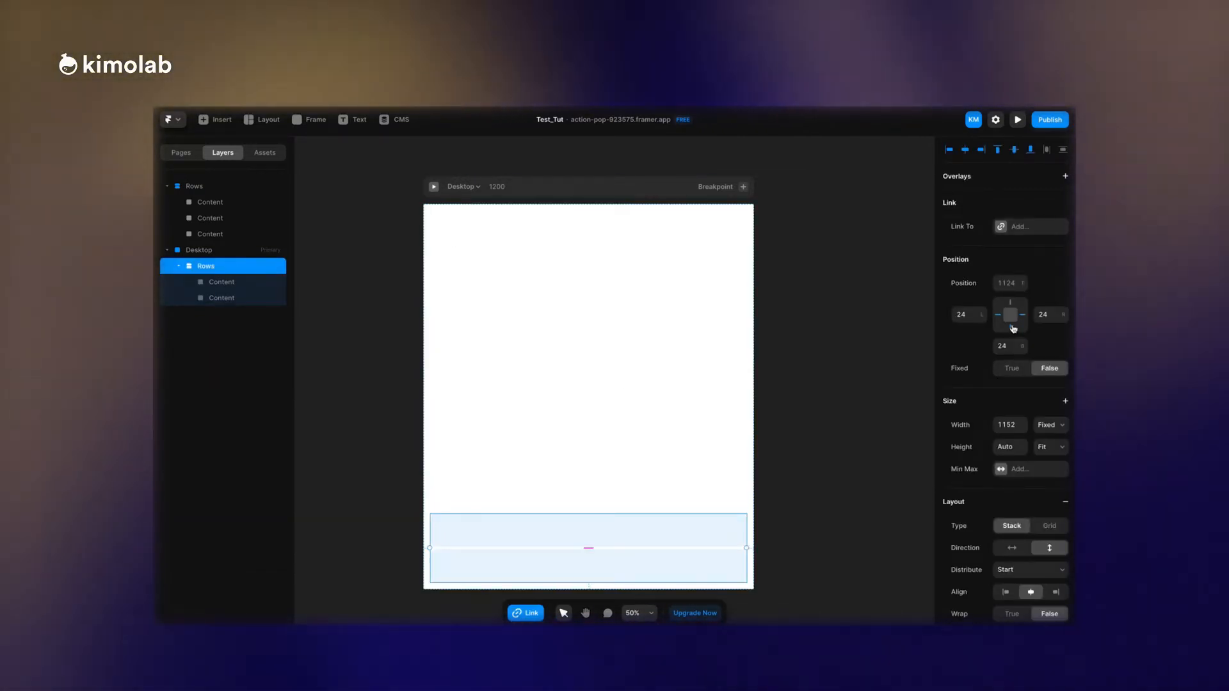
left_click(1009, 284)
type("24")
key("Return")
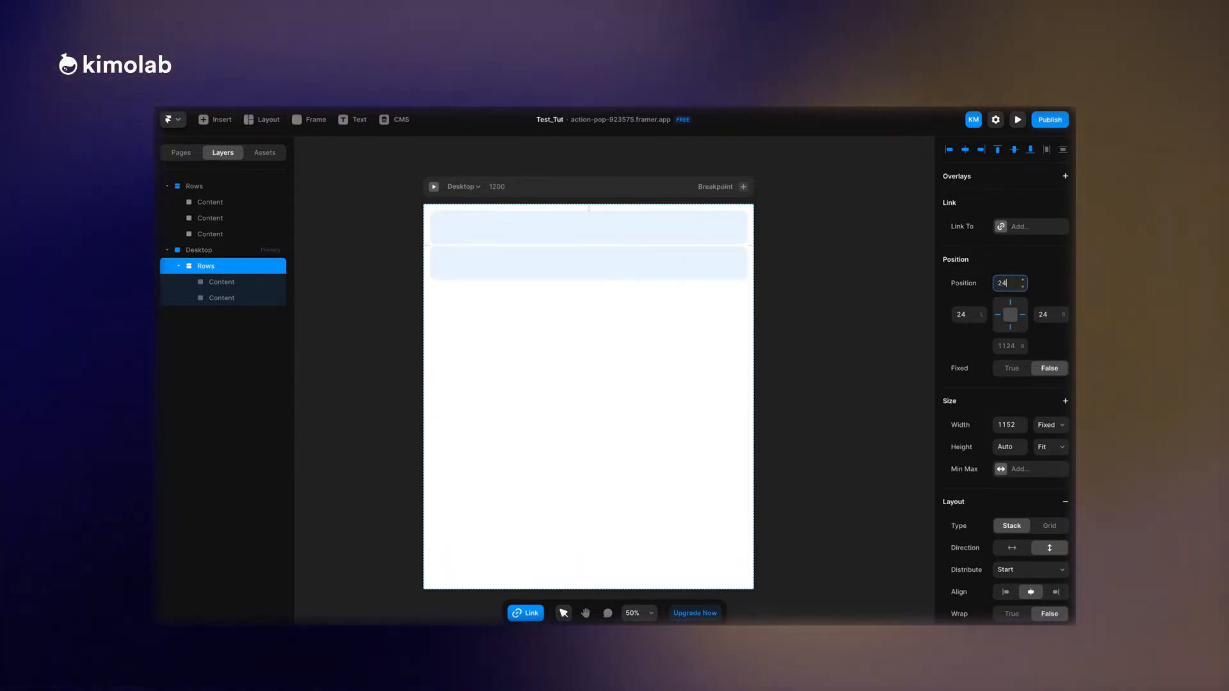
Try a wider gap between the two Content frames in the page's Rows stack, and undo the change.
left_click_drag(674, 275, 672, 367)
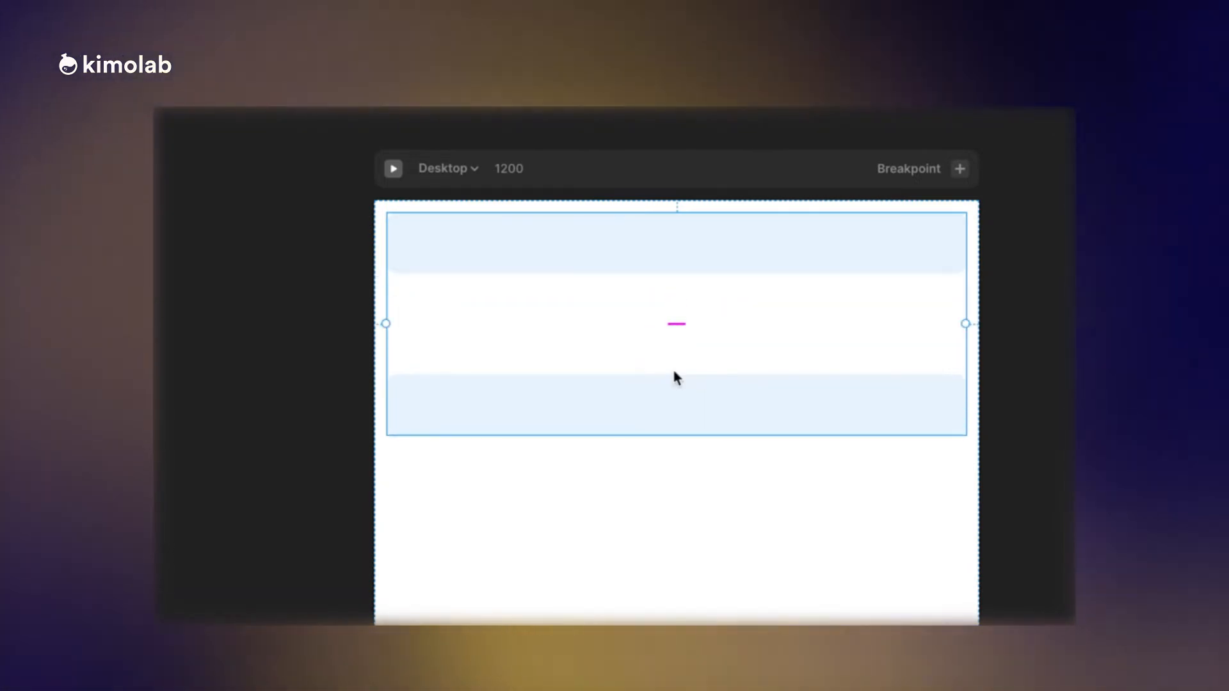
key("super+z")
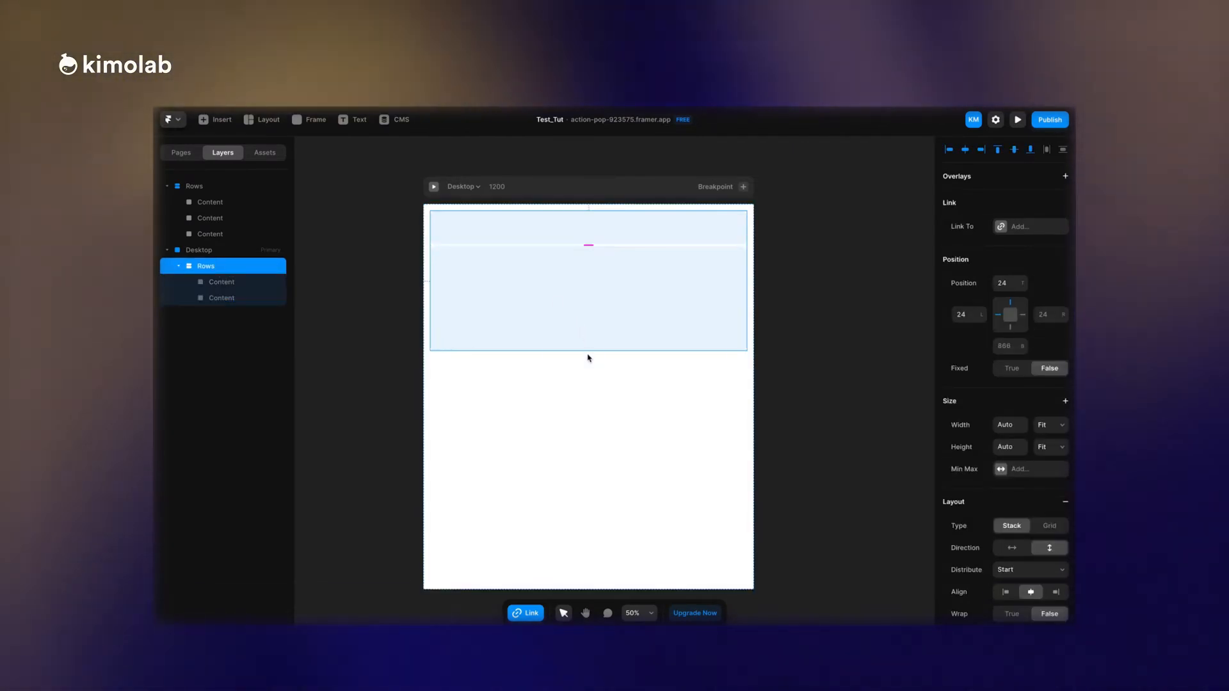
Paste two more copies of the 1152 × 380 Content frame into the page's Rows stack.
left_click(584, 312)
left_click(584, 314)
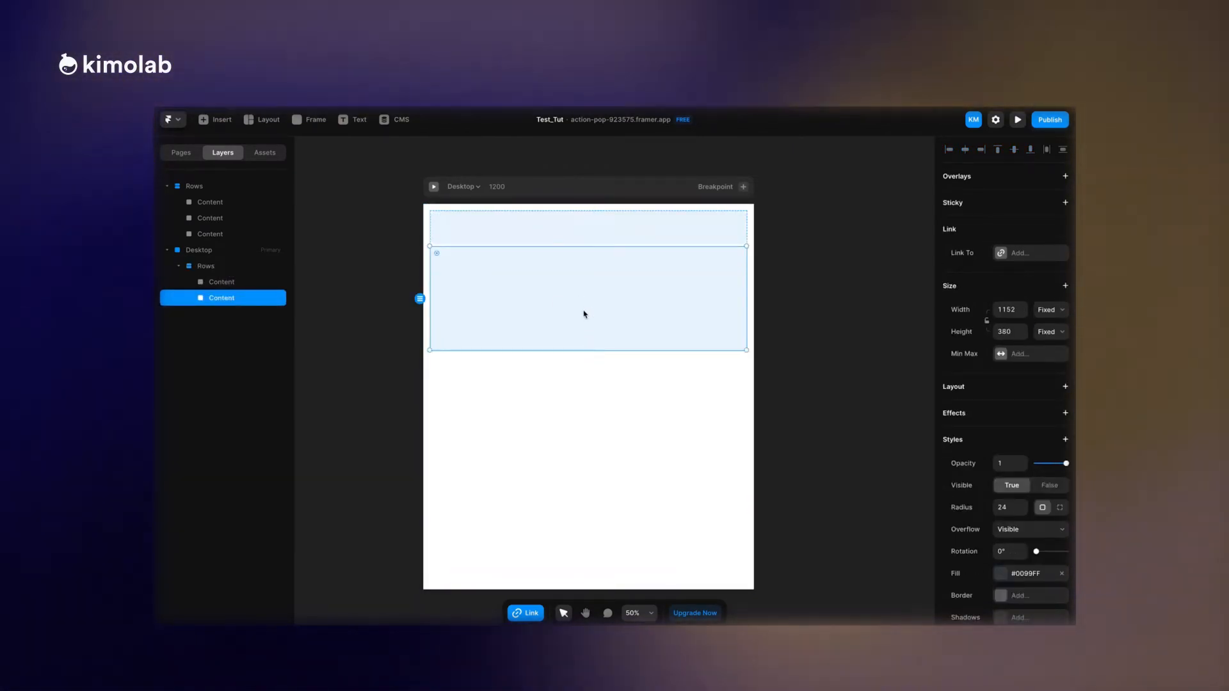
left_click(206, 266)
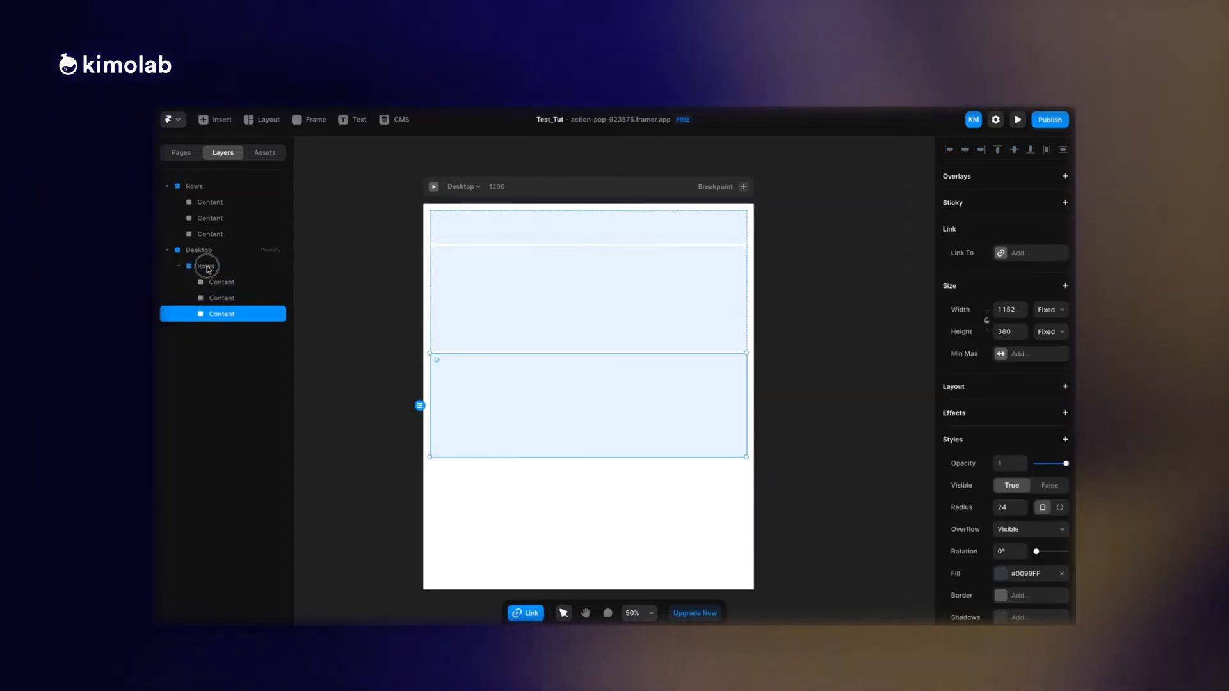
left_click(208, 268)
key("super+v")
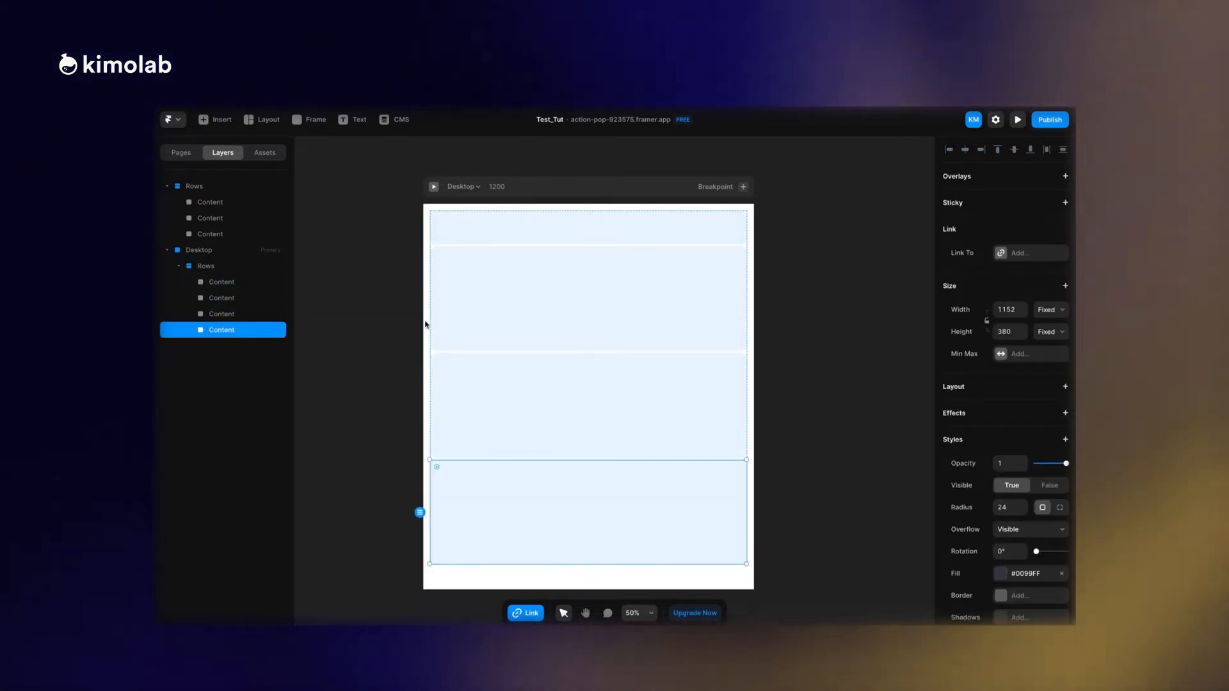
left_click(797, 384)
left_click(722, 365)
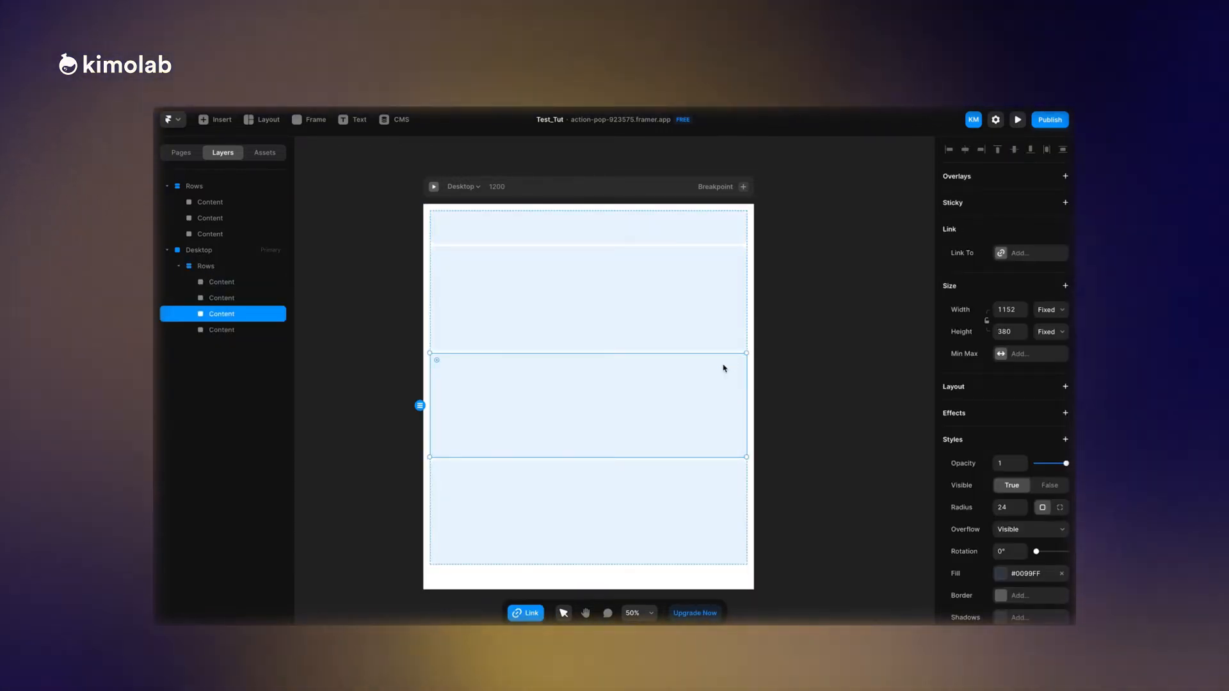
Try a fixed position on the page's Rows stack, and set Fixed back to False.
left_click(205, 266)
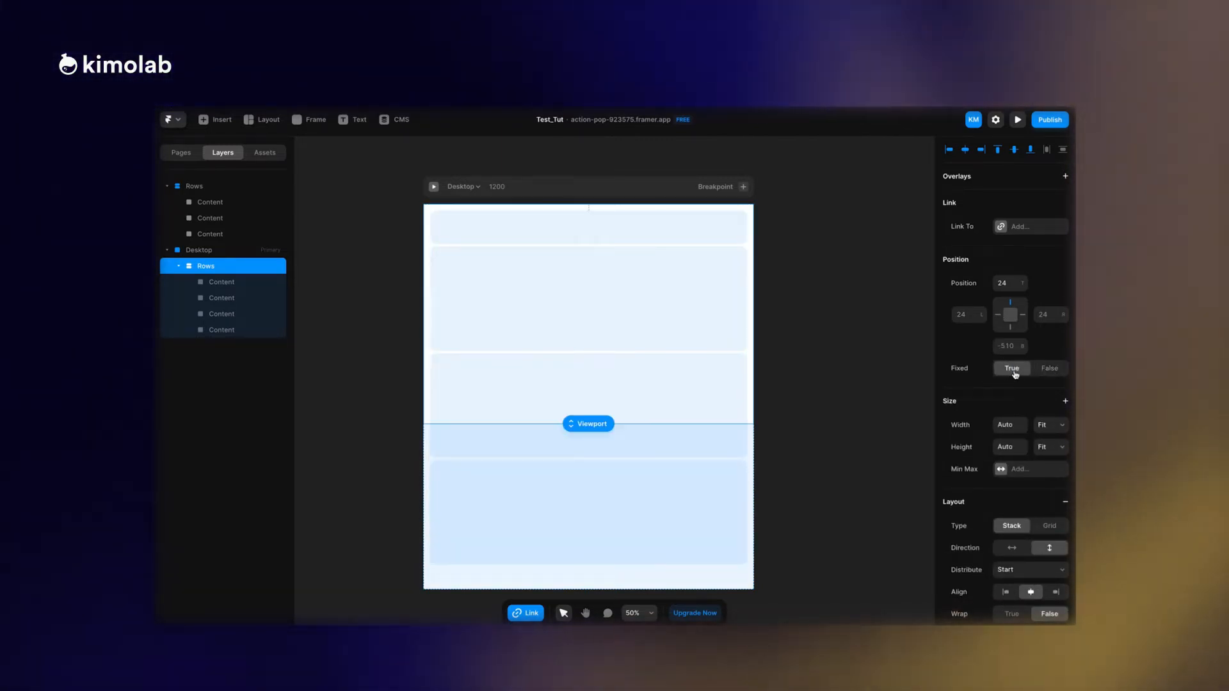
left_click(1014, 371)
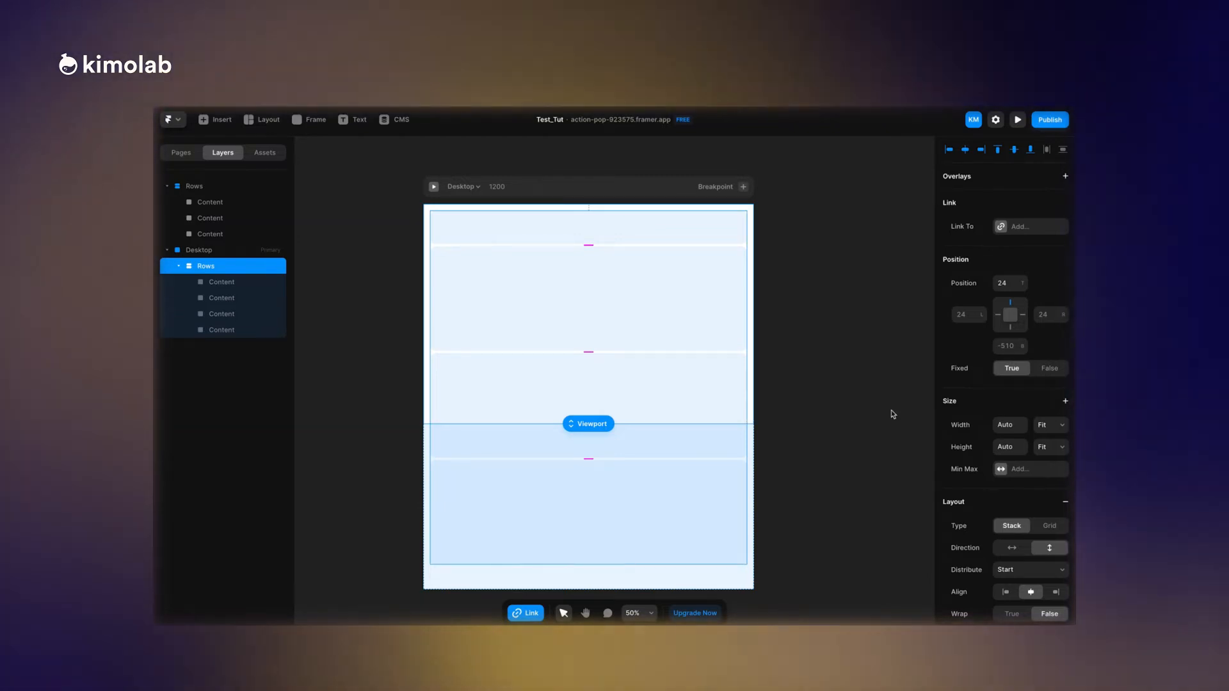
left_click(1050, 368)
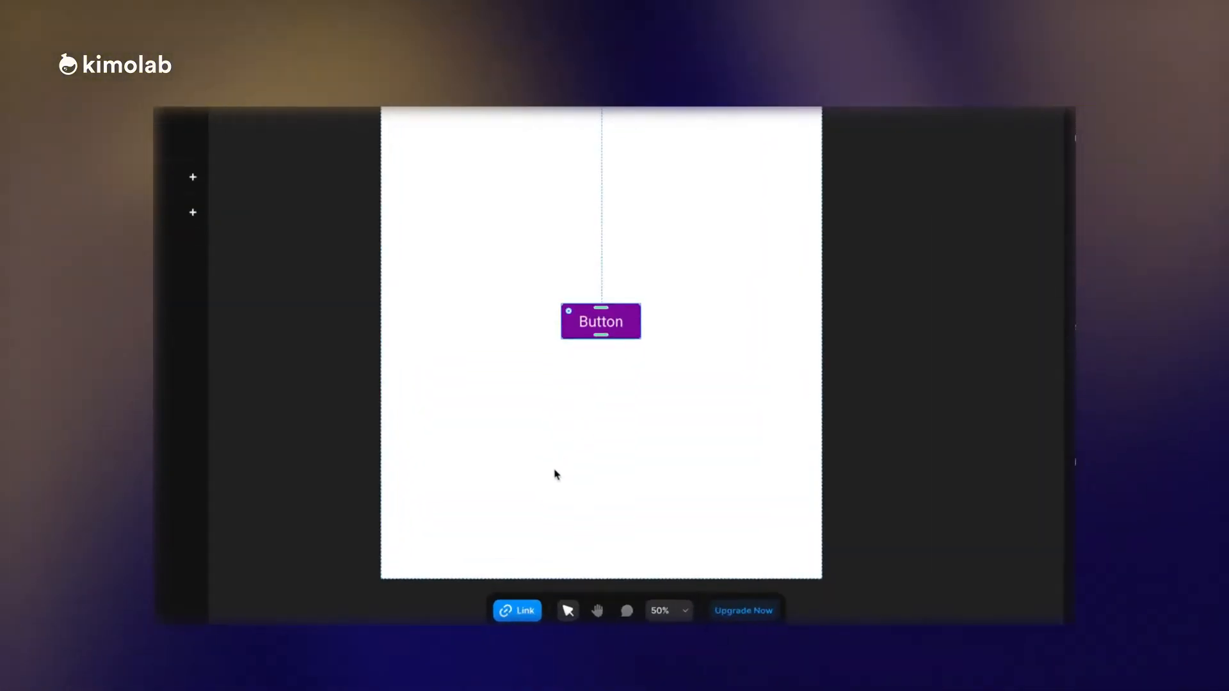
Link the purple Button to the Home page after checking the URL link option.
left_click(512, 609)
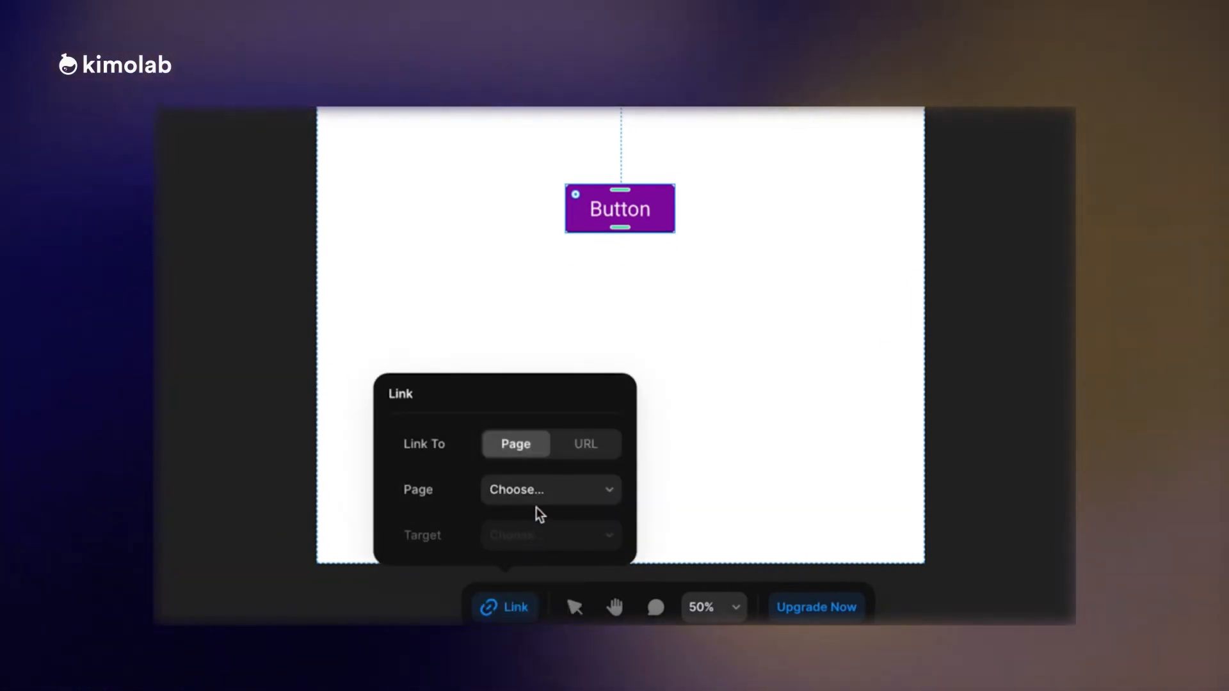
left_click(582, 443)
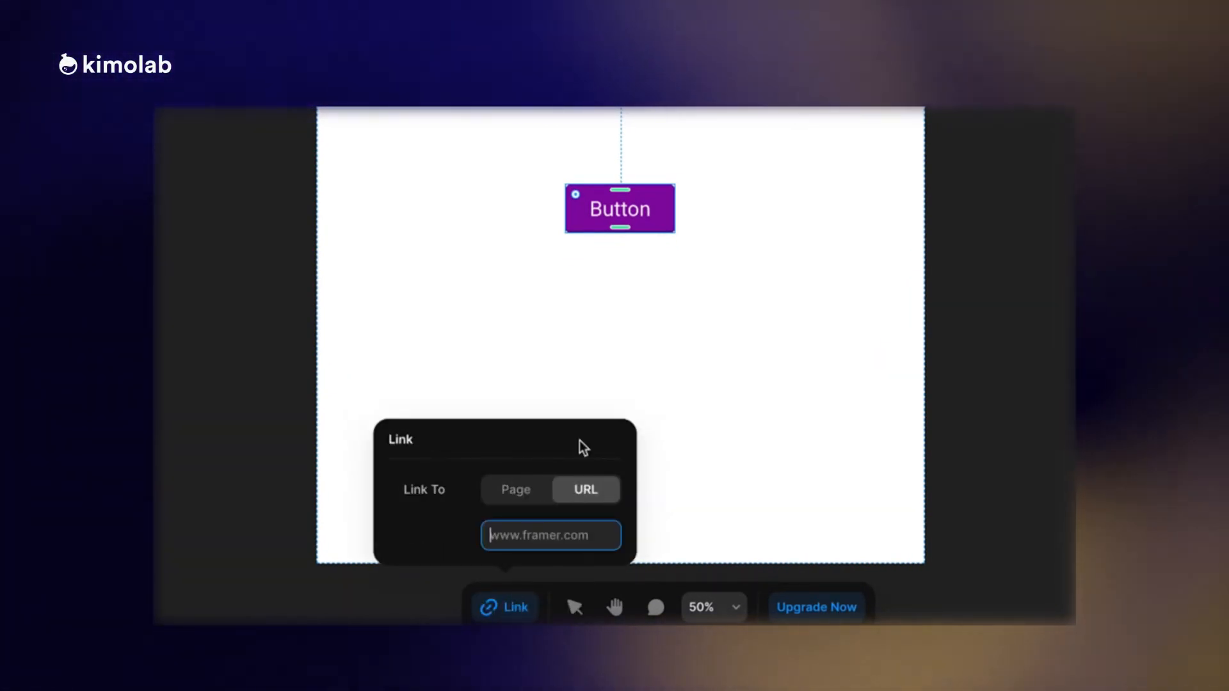
left_click(524, 499)
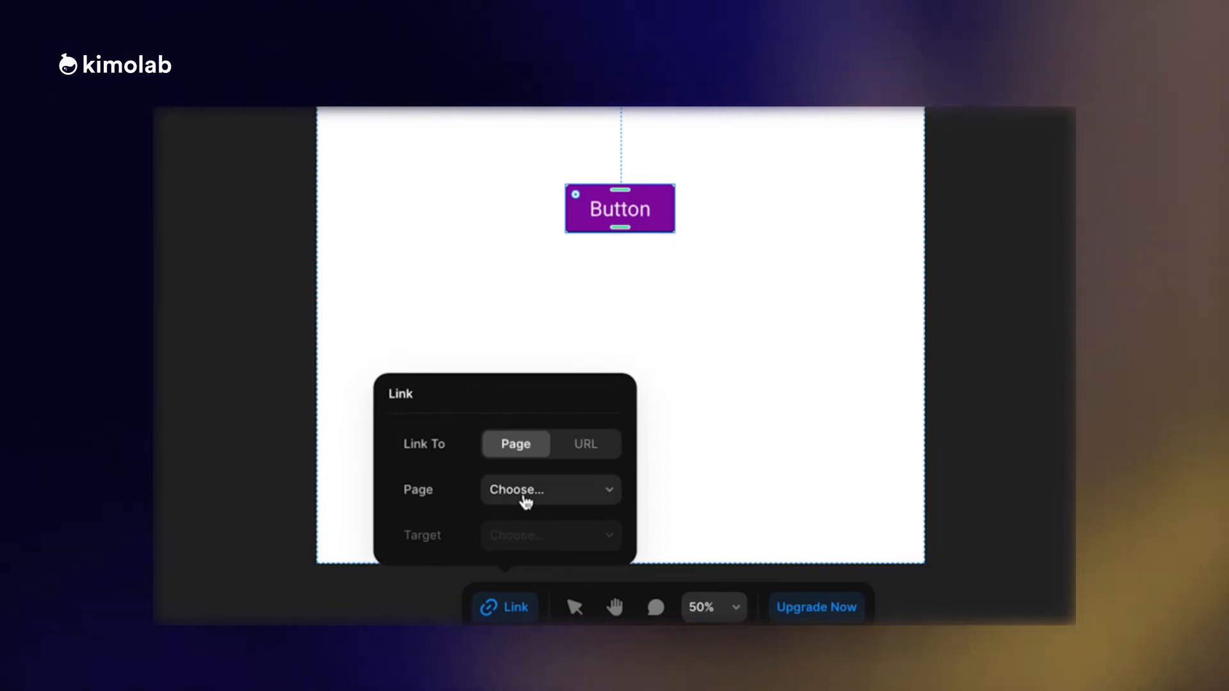
left_click(562, 501)
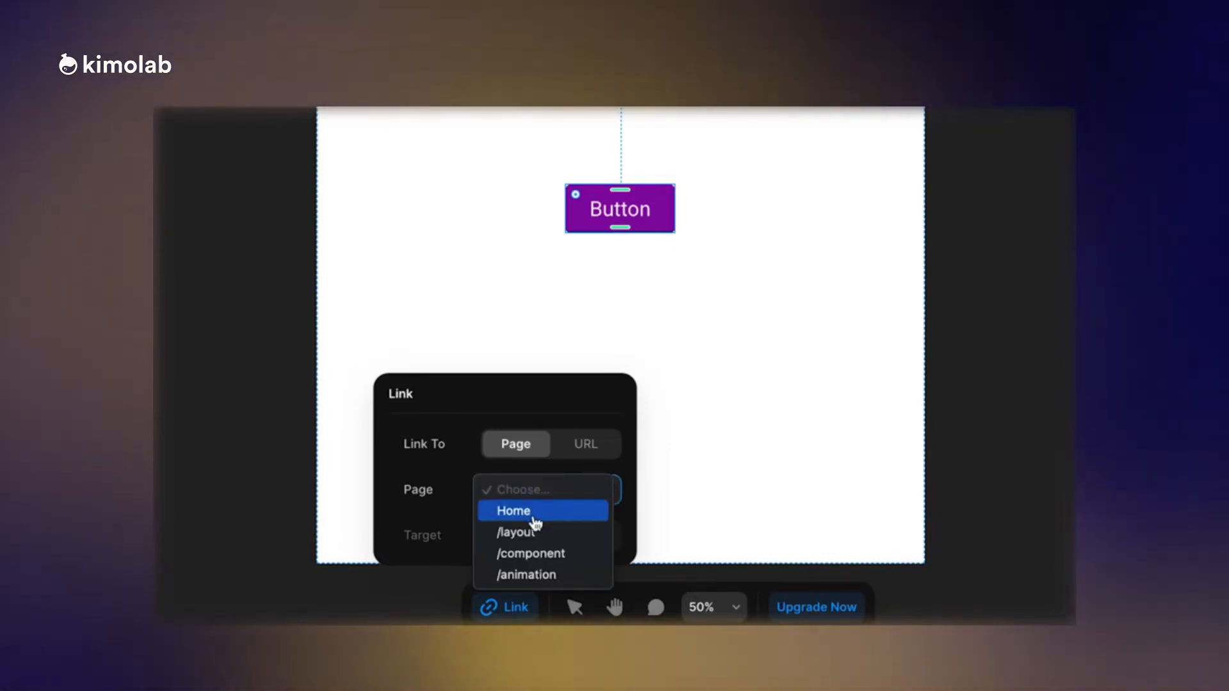
left_click(534, 516)
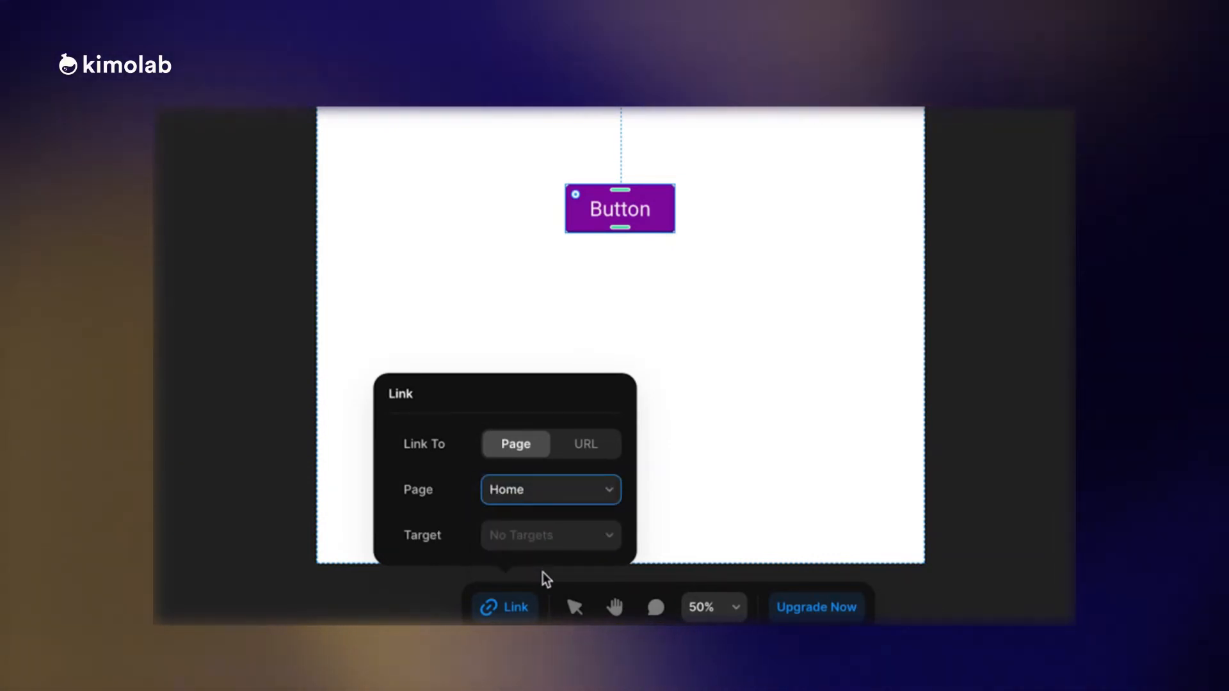
left_click(756, 357)
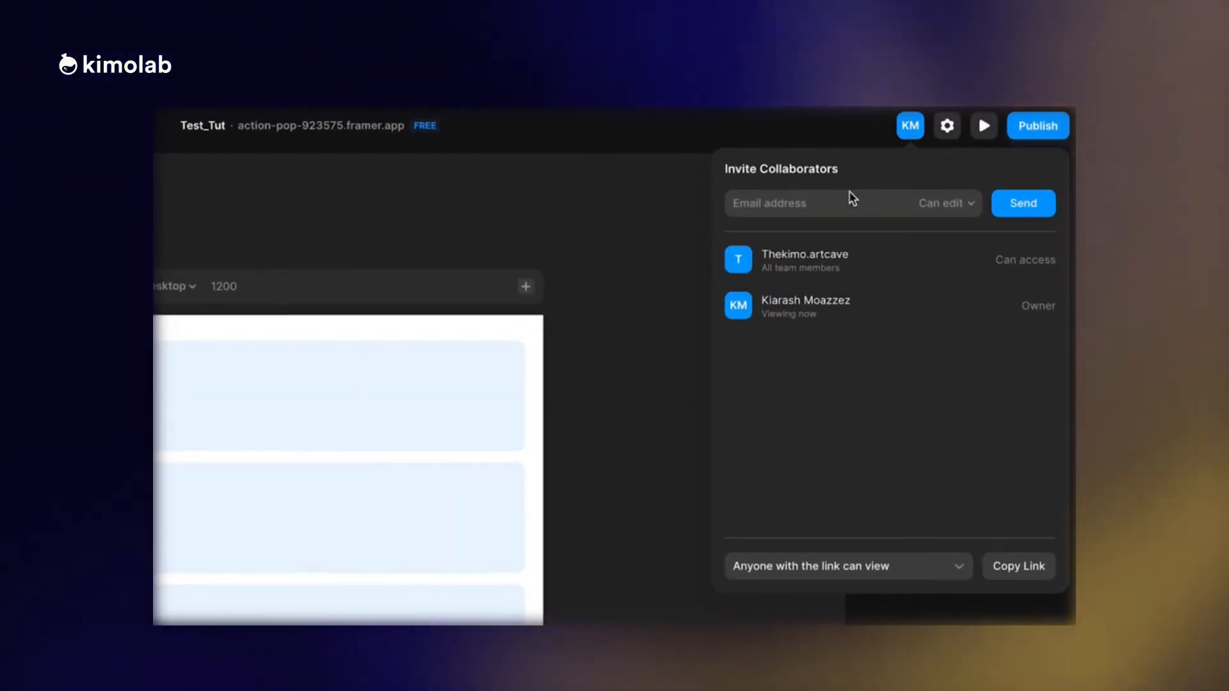
Enter the collaborator's name in the invitation's e-mail field and review the edit and view permission options.
left_click(846, 201)
type("Kia")
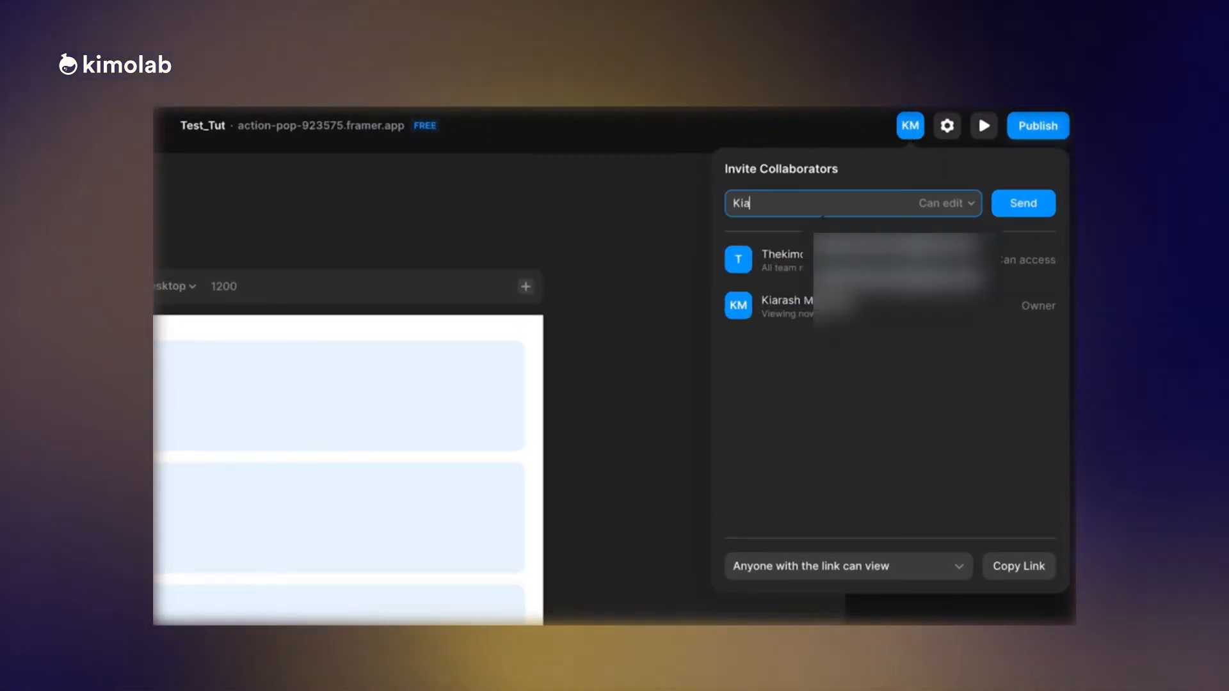
type("rash")
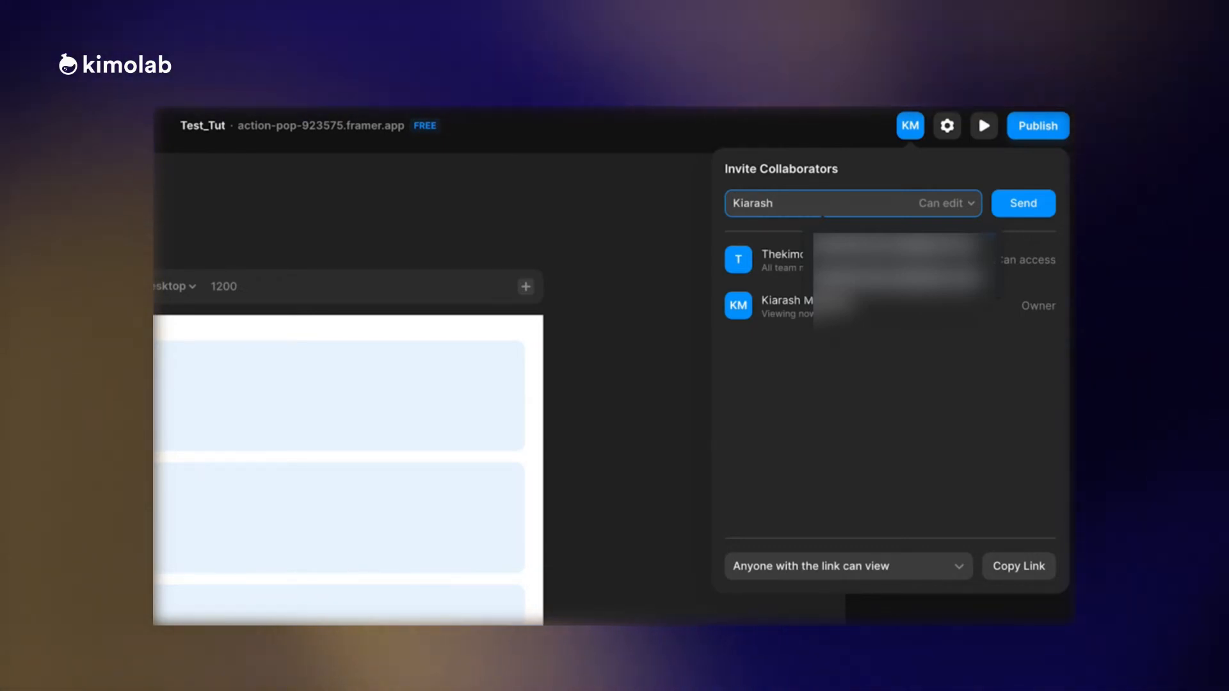
left_click(965, 205)
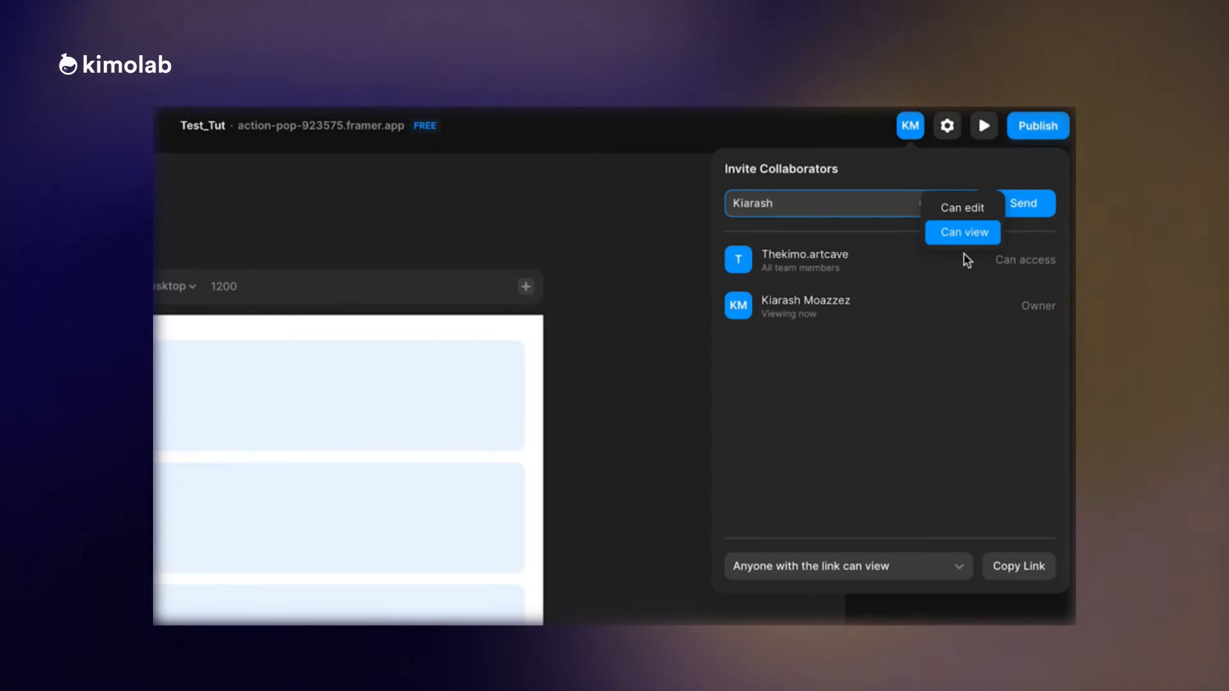
left_click(965, 344)
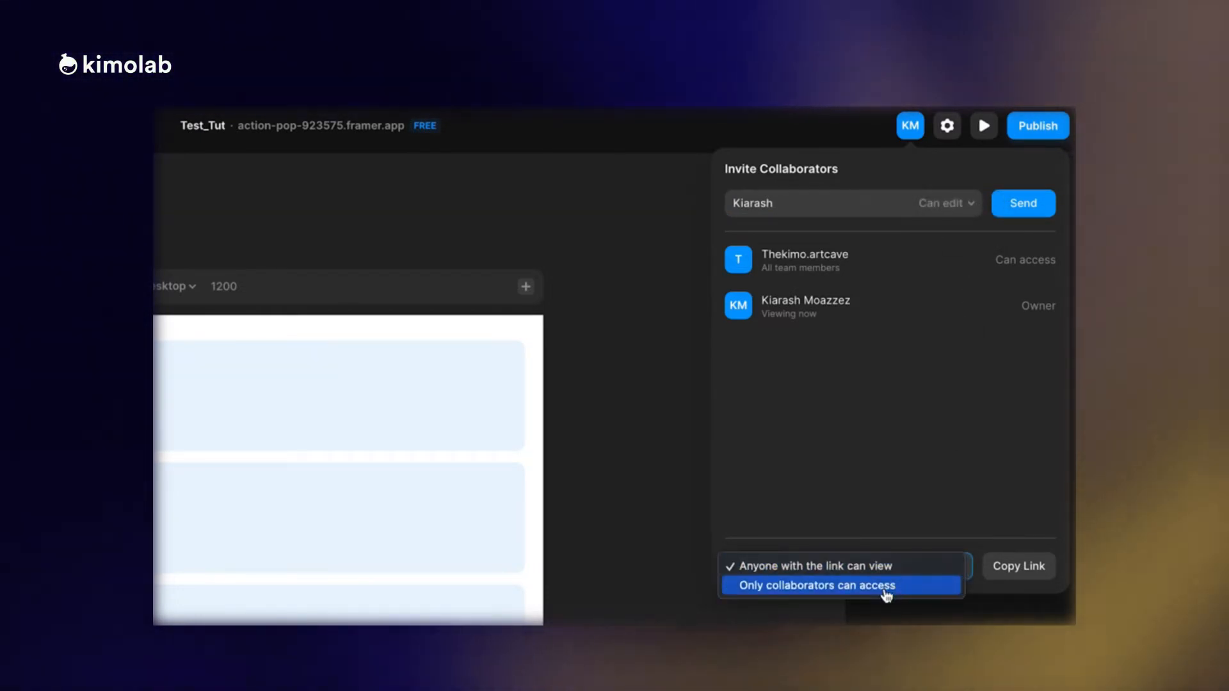
Copy the project's share link, leaving the access option at anyone with the link can view.
left_click(1017, 567)
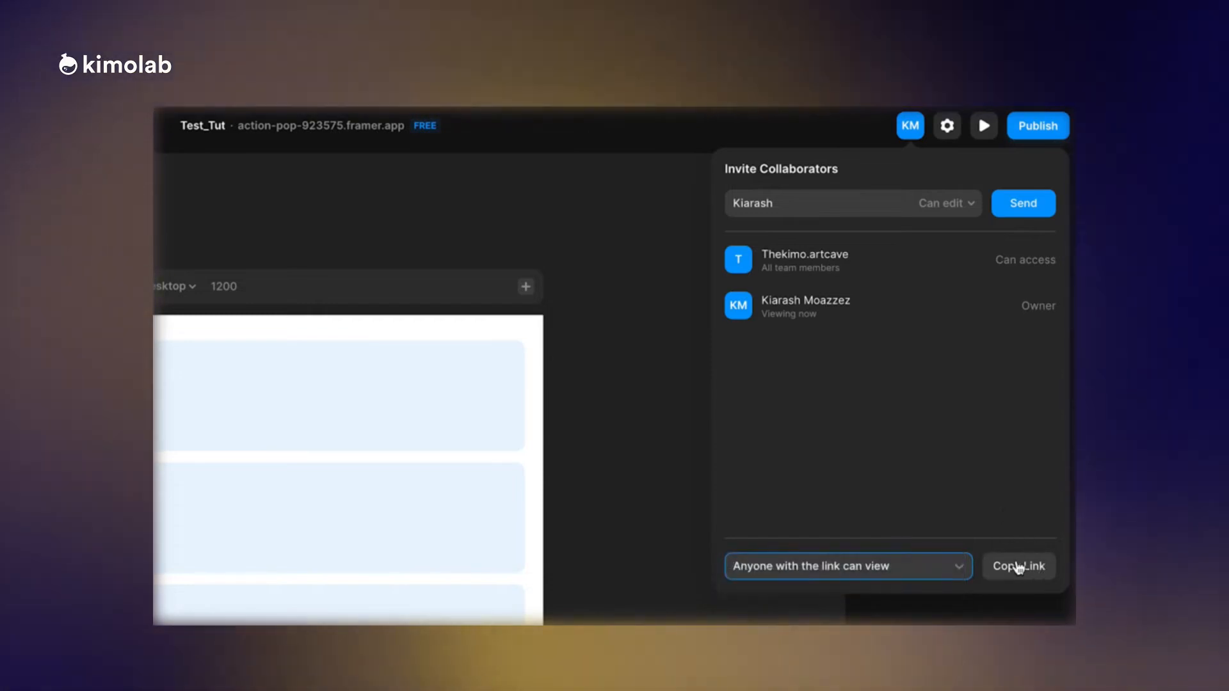
left_click(1018, 567)
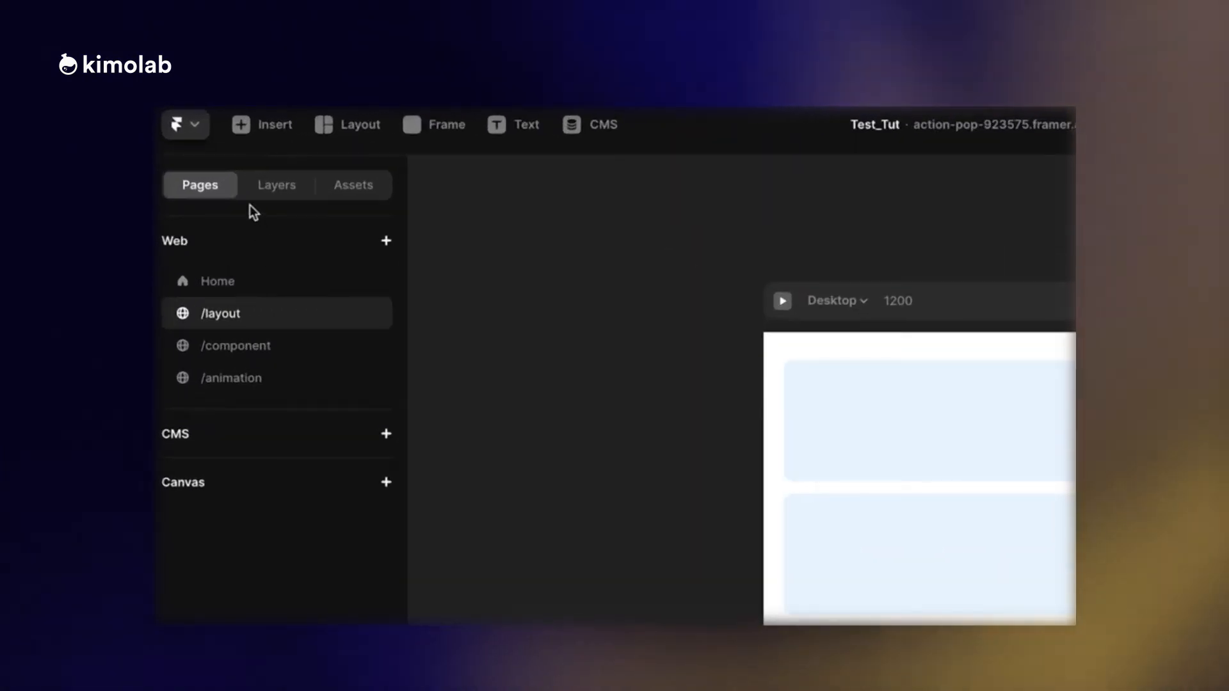
Place the project's Button component on the page below the third Content frame, about 642 from the left and 1170 from the top.
left_click(262, 191)
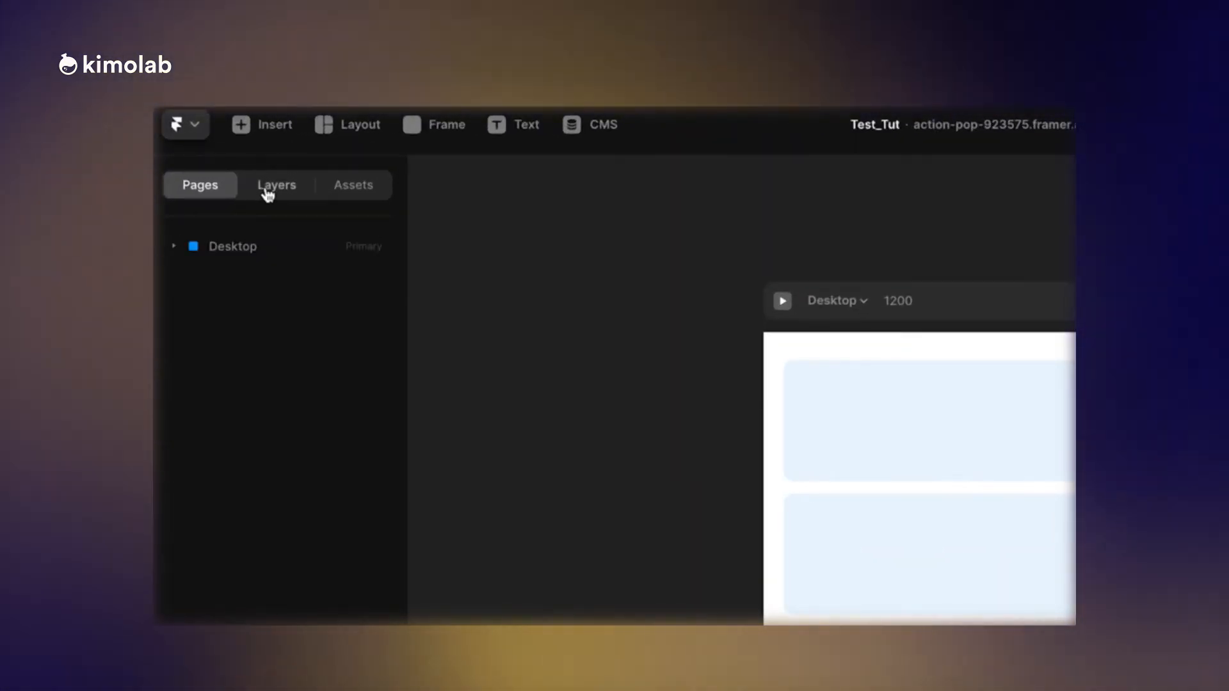
left_click(353, 186)
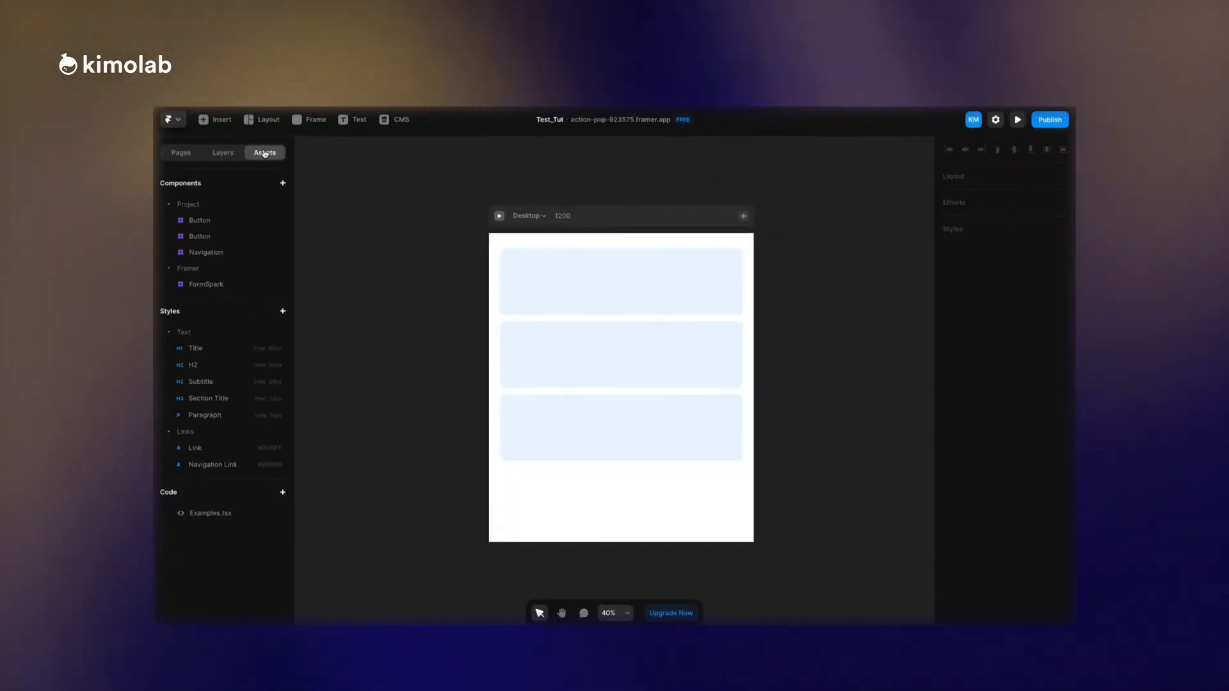
left_click(258, 309)
left_click_drag(213, 222, 576, 506)
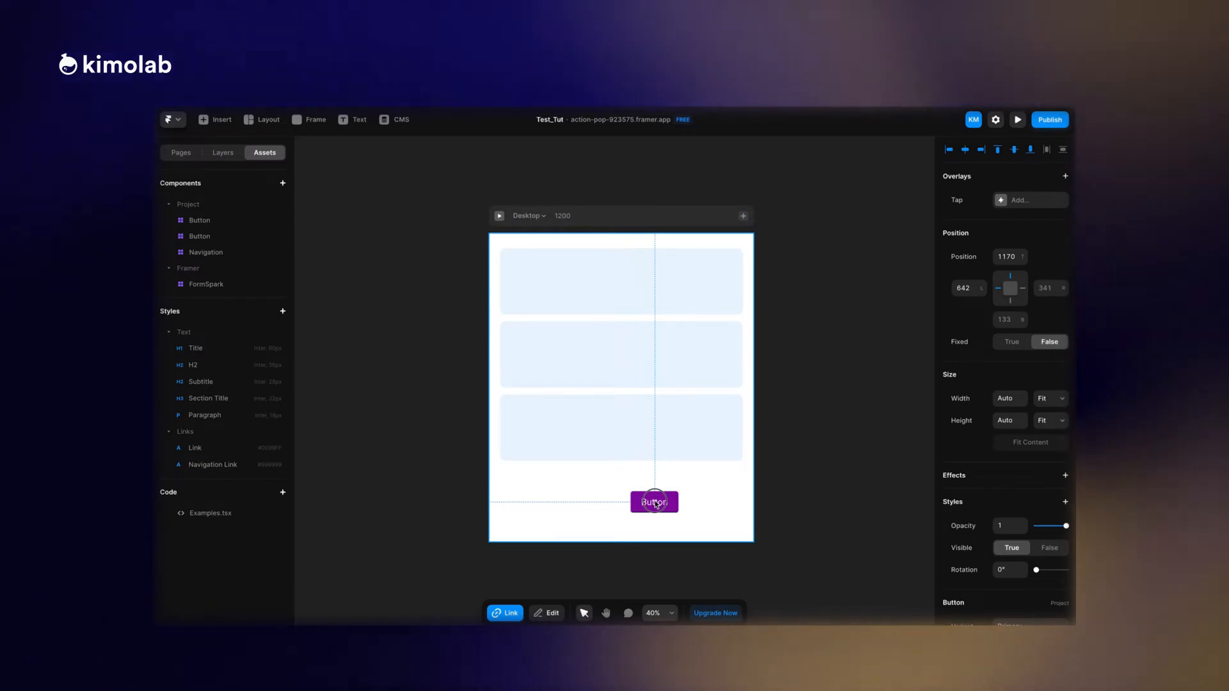
left_click_drag(655, 503, 654, 503)
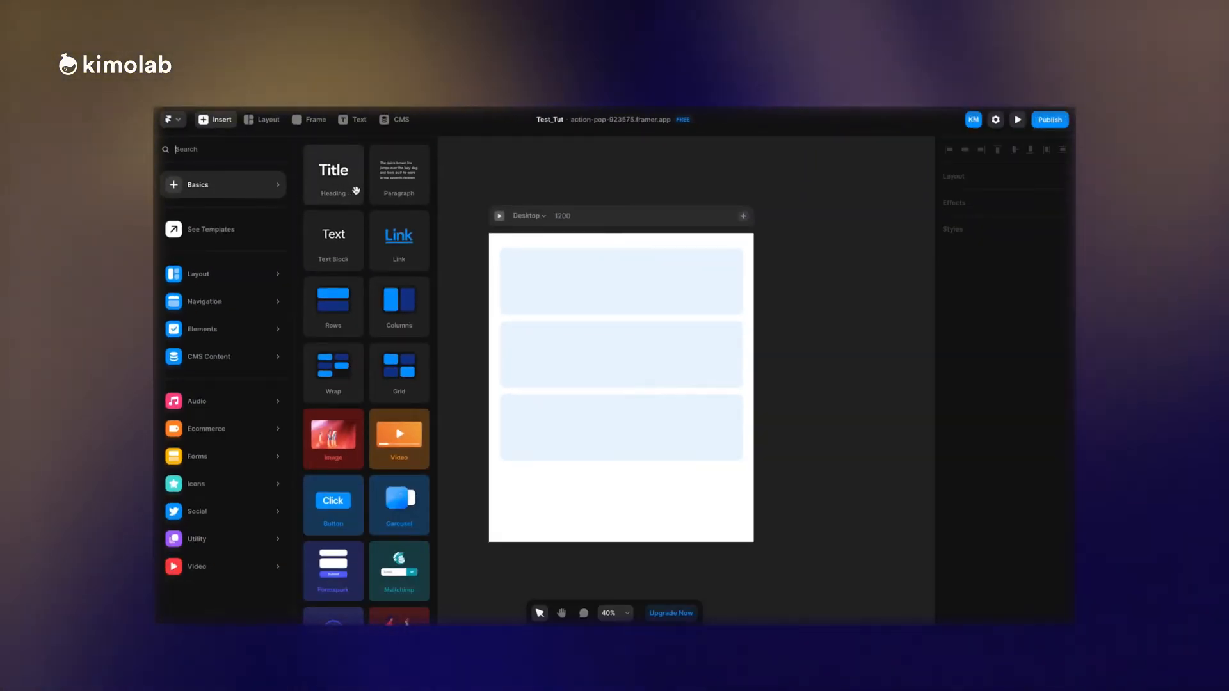
Insert a Humaaans illustration from the basic elements and place it centrally below the third Content frame, at a top offset of about 1077.
scroll(354, 191, "down", 2)
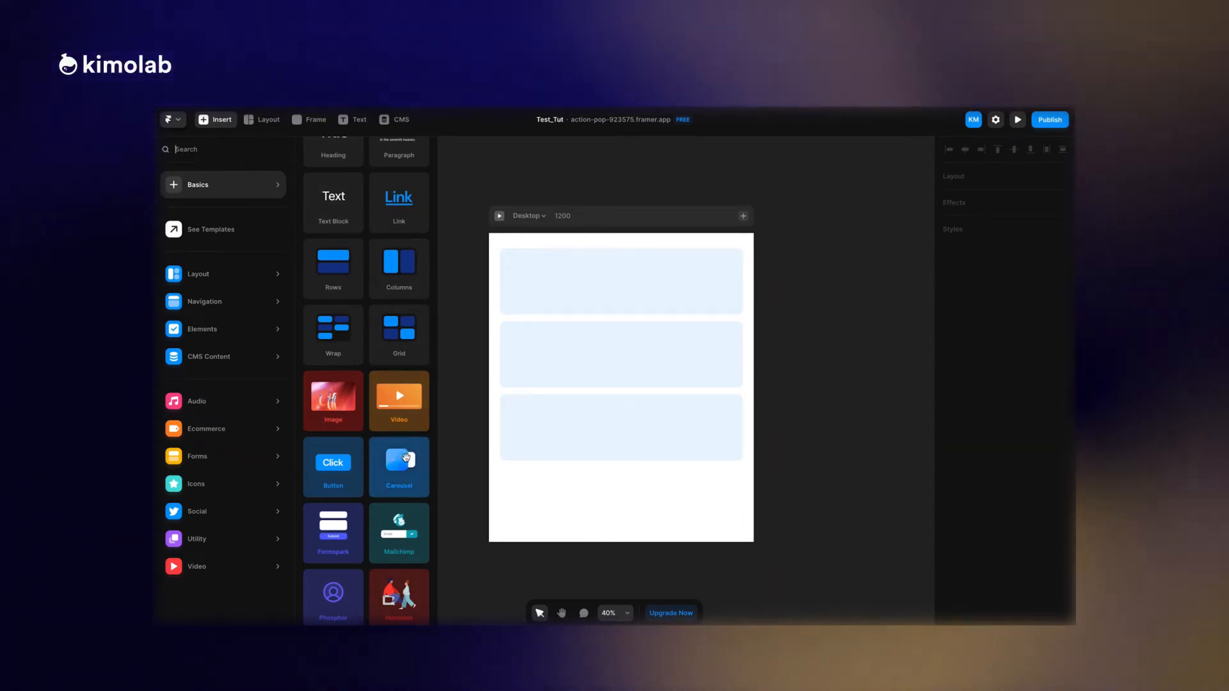
left_click(398, 597)
left_click(410, 584)
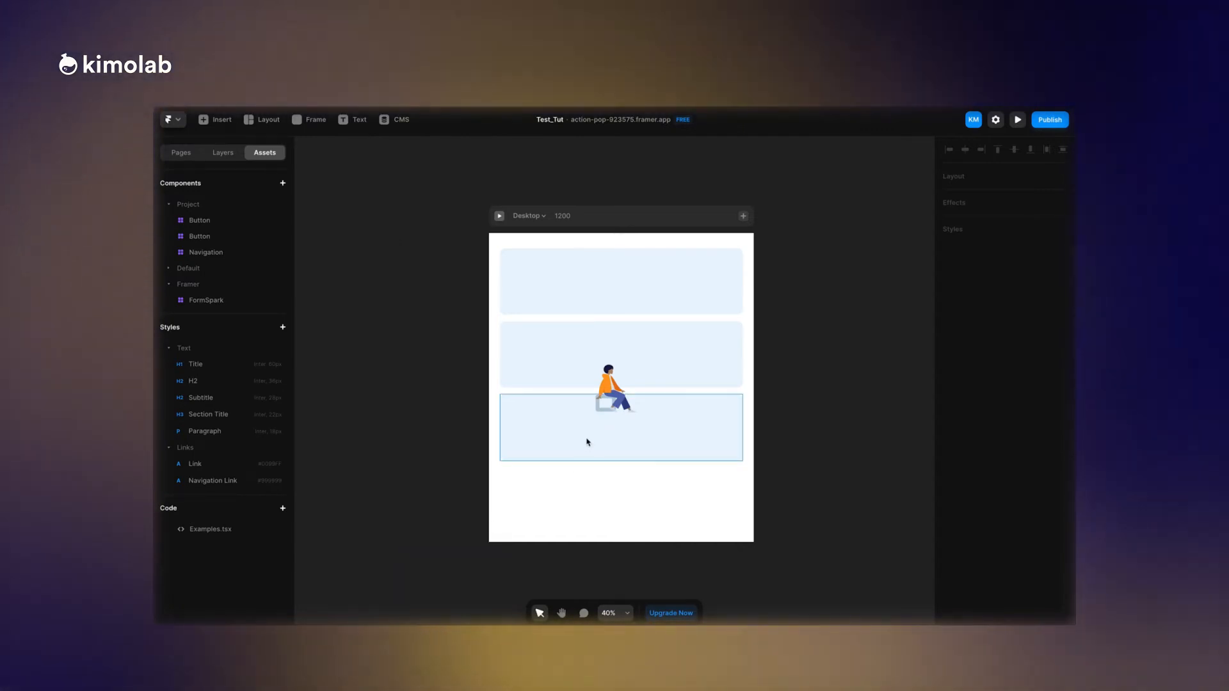
left_click_drag(611, 388, 624, 499)
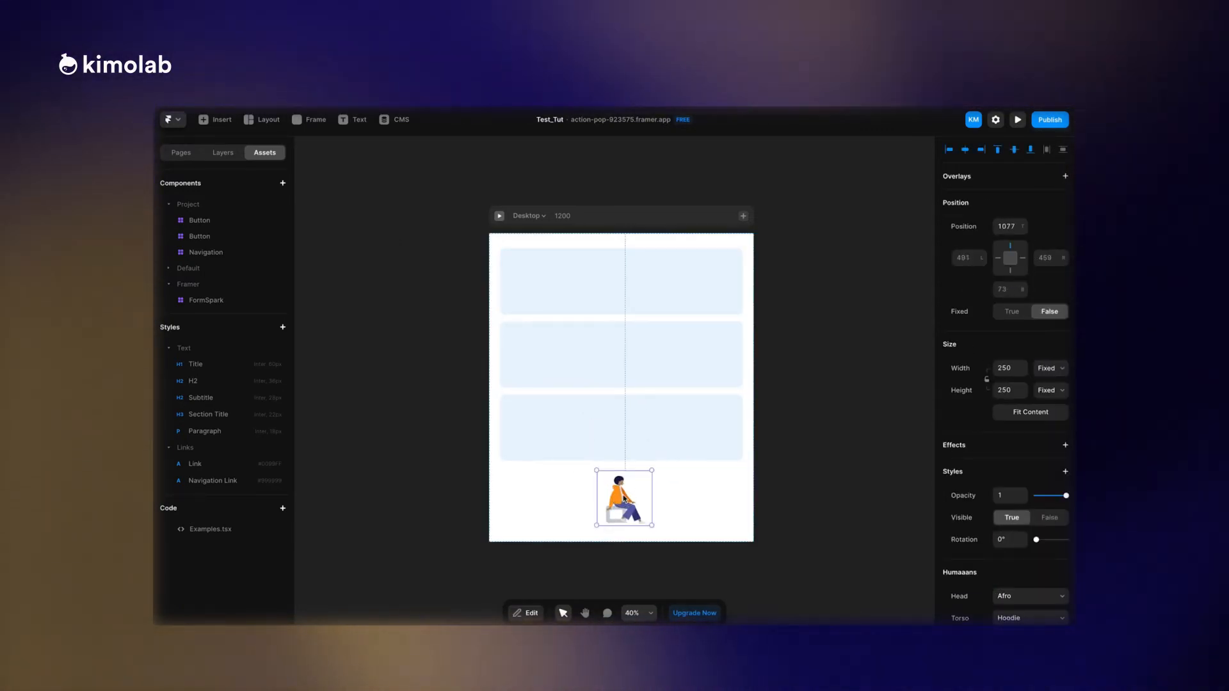
Customize the Humaaans figure with a Chongo head, Sweat bottom, Standing stance and Left direction.
scroll(624, 499, "up", 10)
scroll(624, 499, "down", 3)
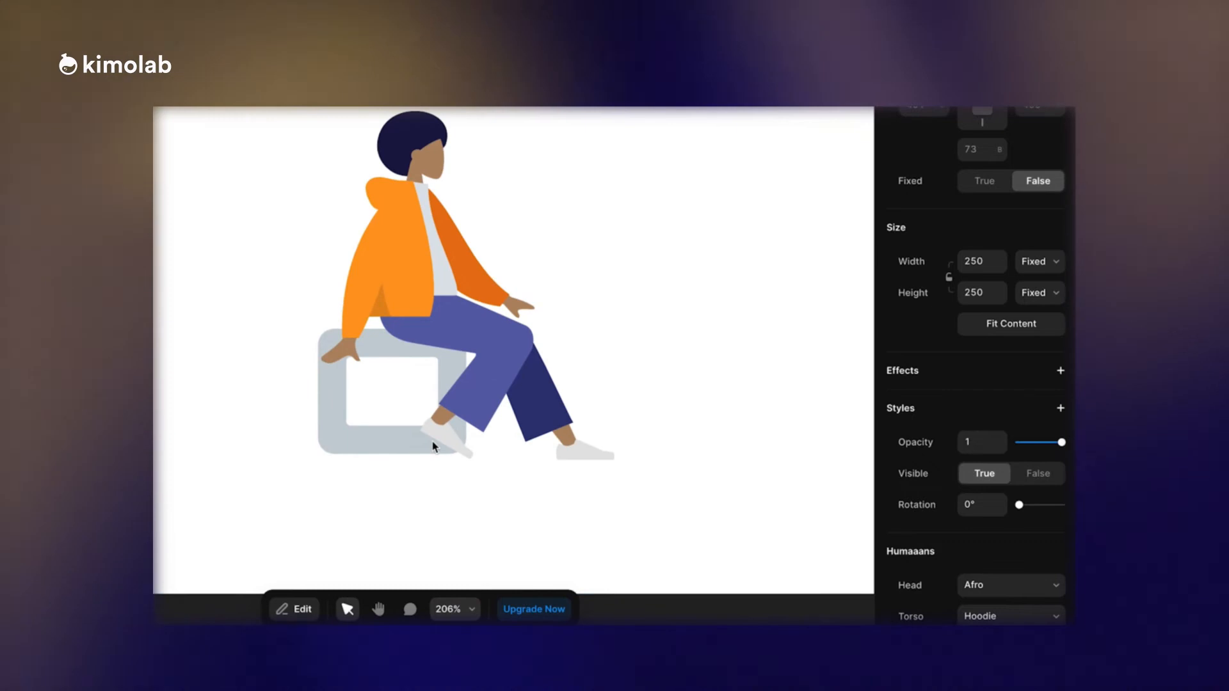
scroll(945, 377, "down", 2)
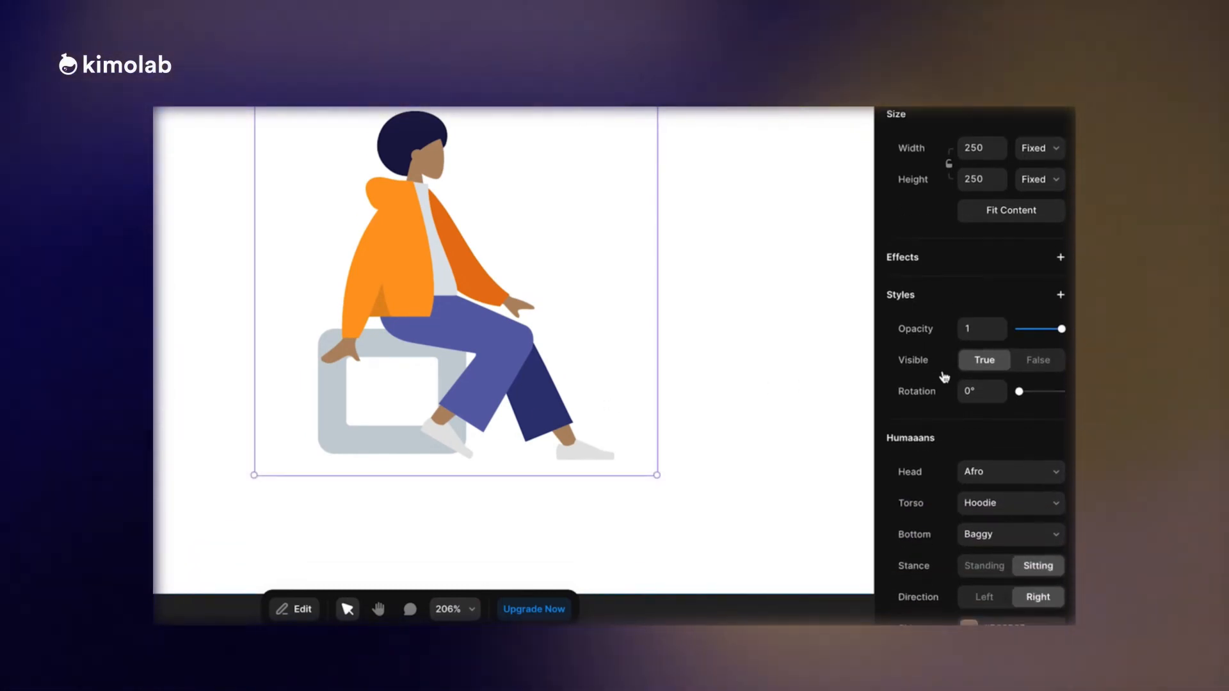
scroll(945, 376, "down", 2)
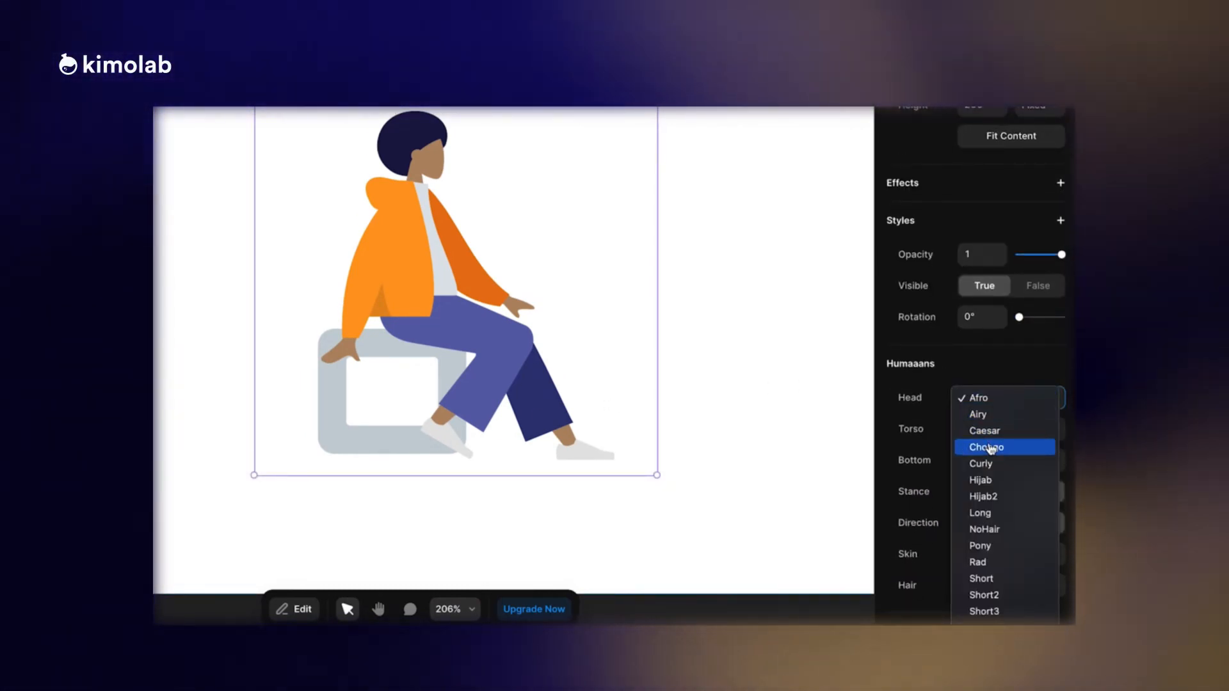
left_click(996, 452)
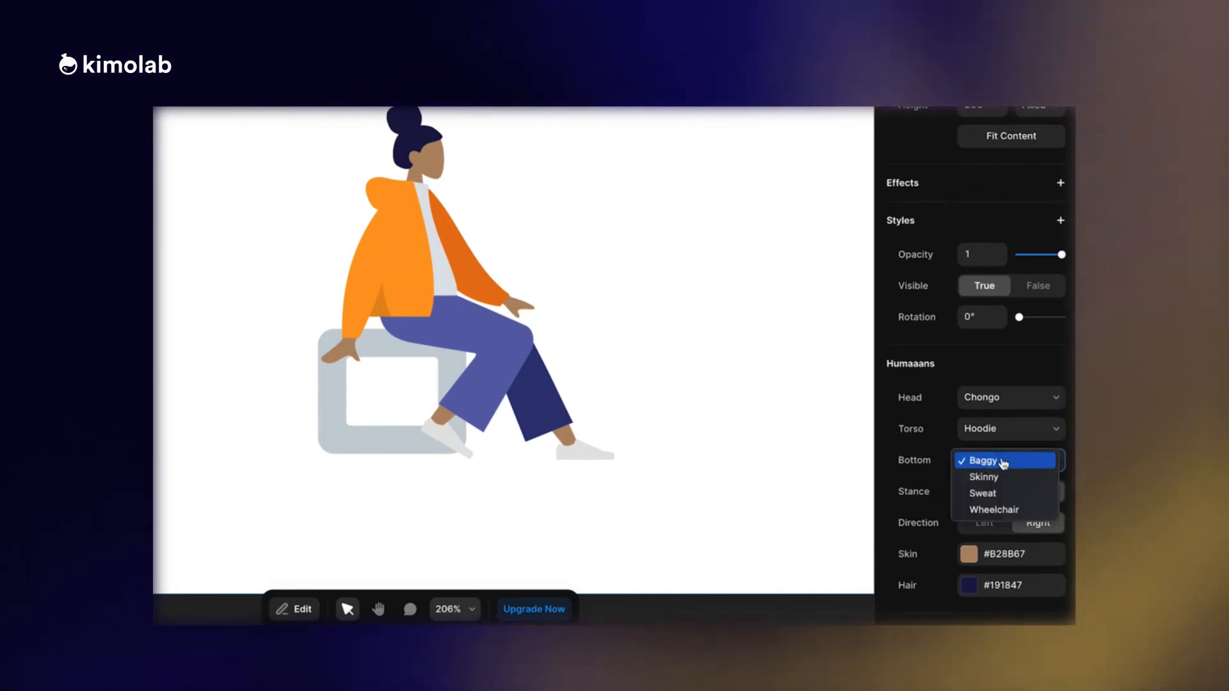
left_click(1004, 494)
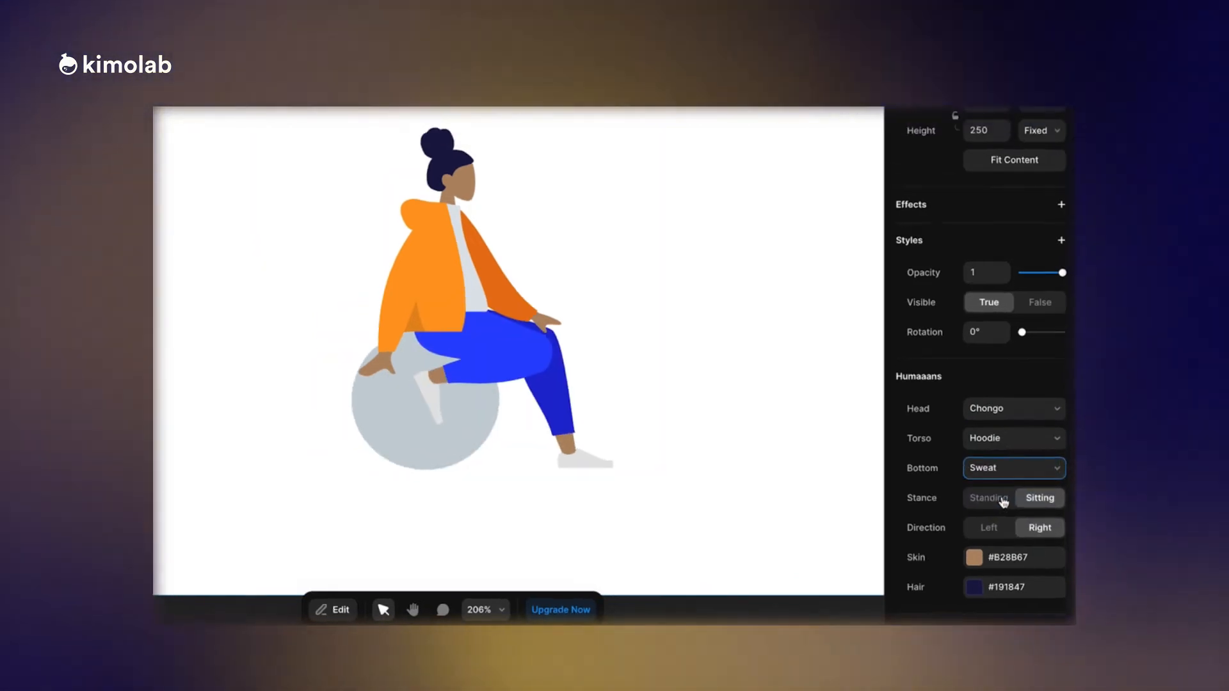
left_click(1003, 500)
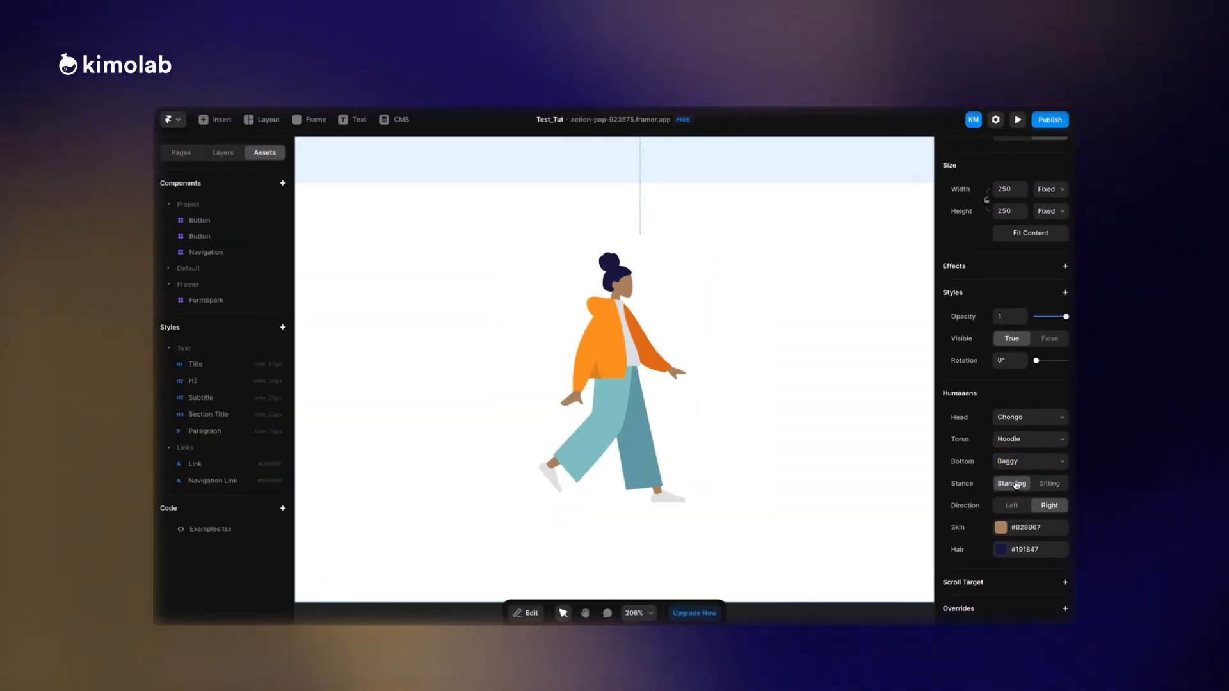
left_click(1011, 506)
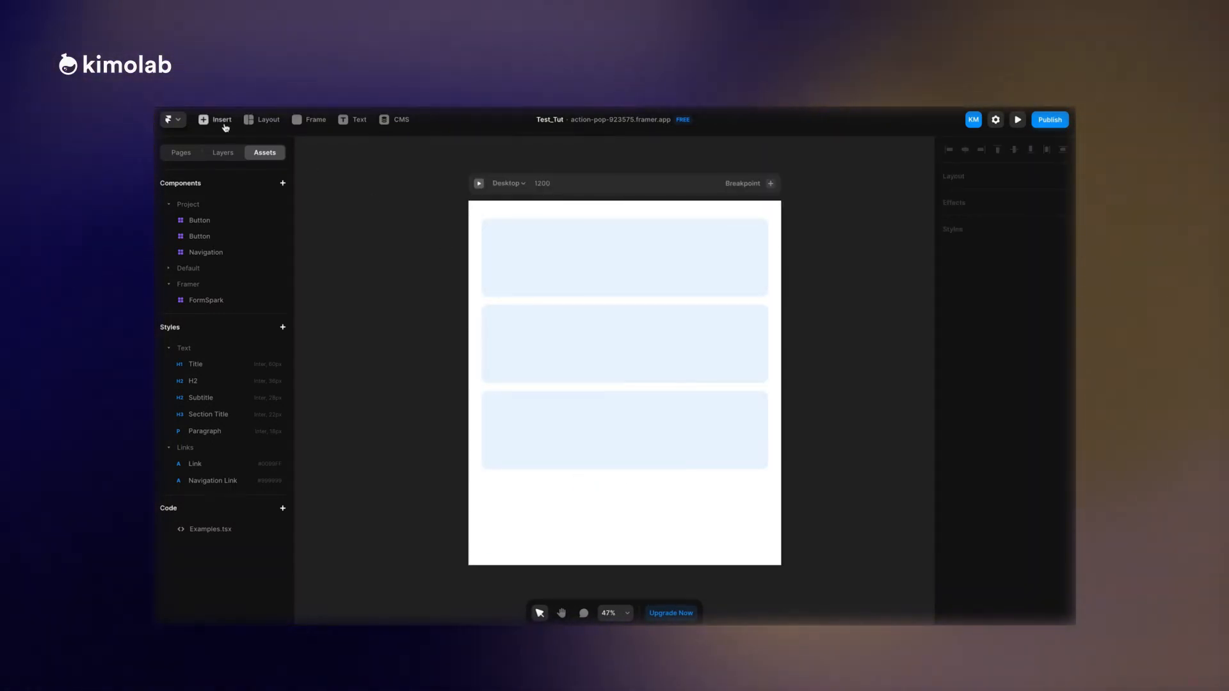
Browse the insert library's ready-made content, examining the Layout, Navigation, Elements and Video categories.
left_click(216, 121)
mouse_move(237, 274)
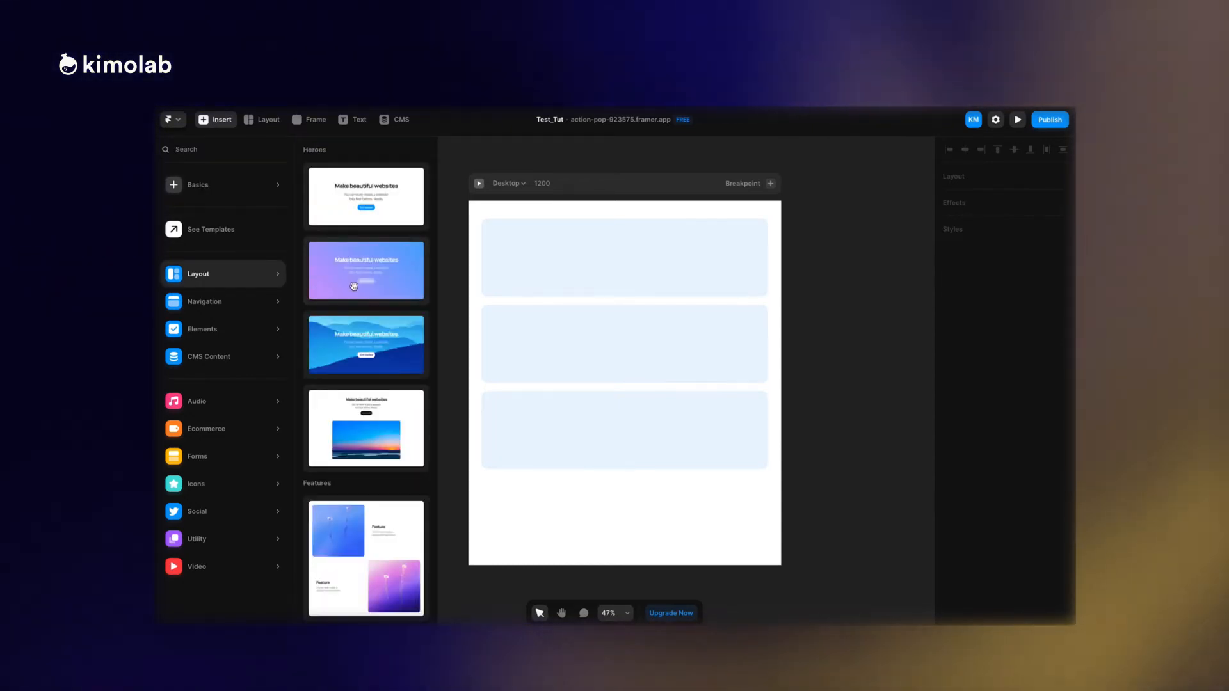
scroll(354, 286, "down", 5)
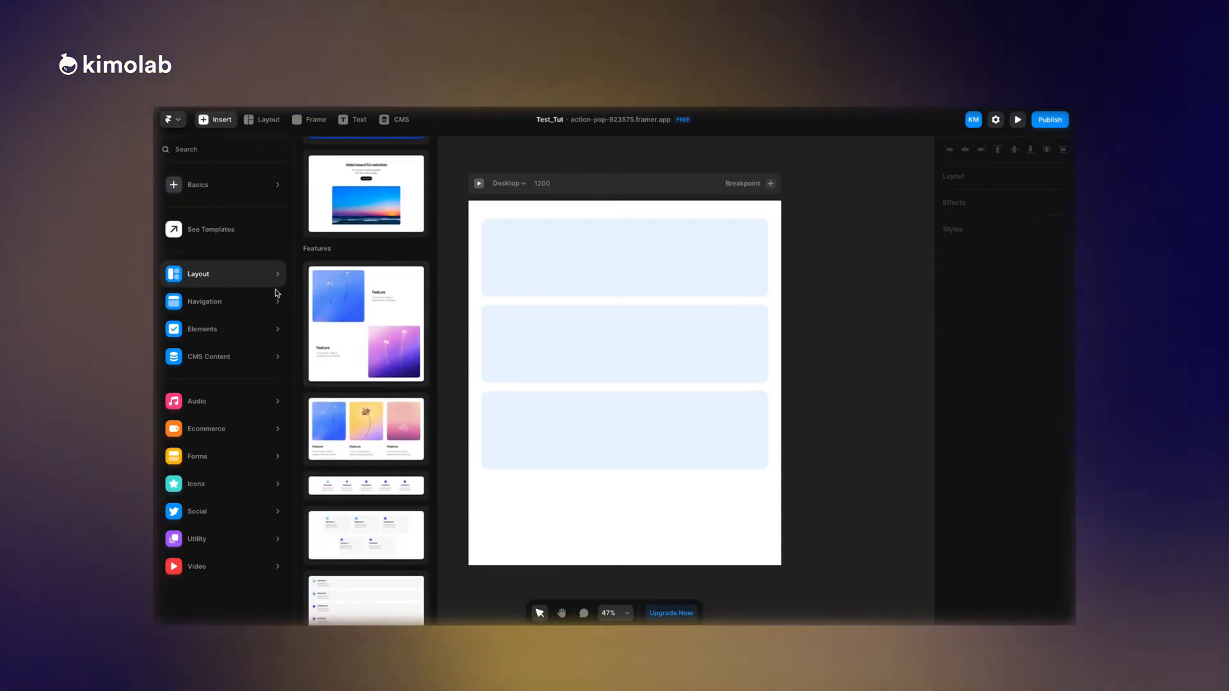
mouse_move(277, 299)
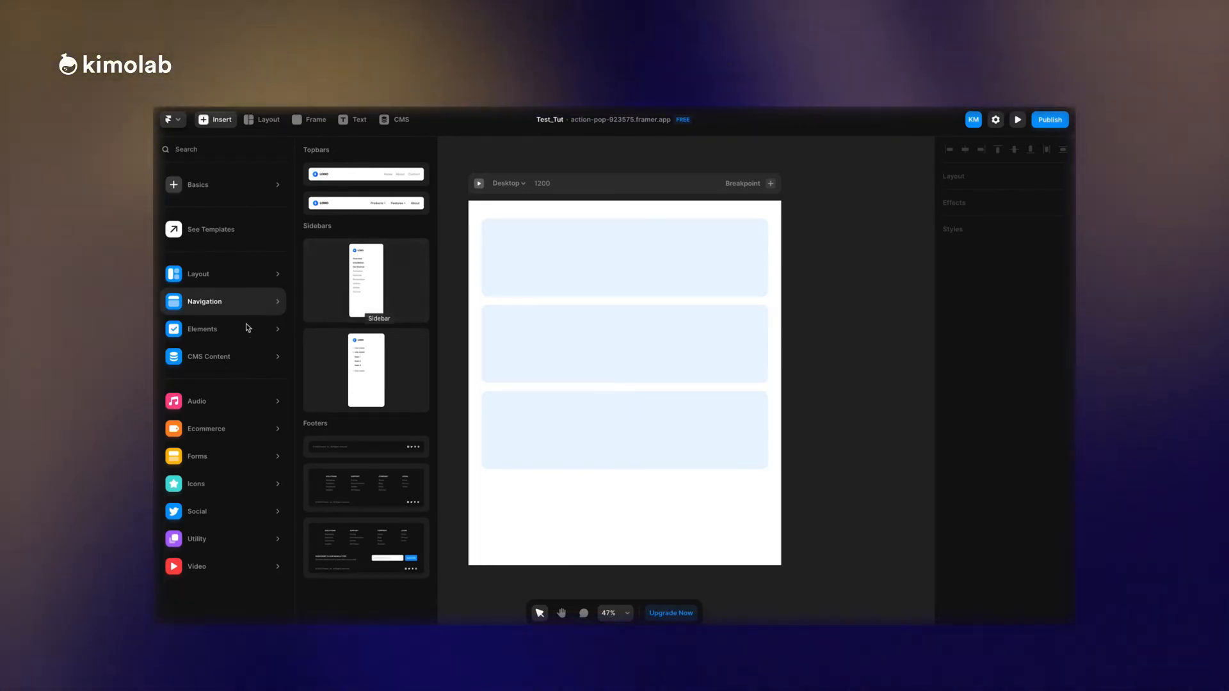
mouse_move(233, 329)
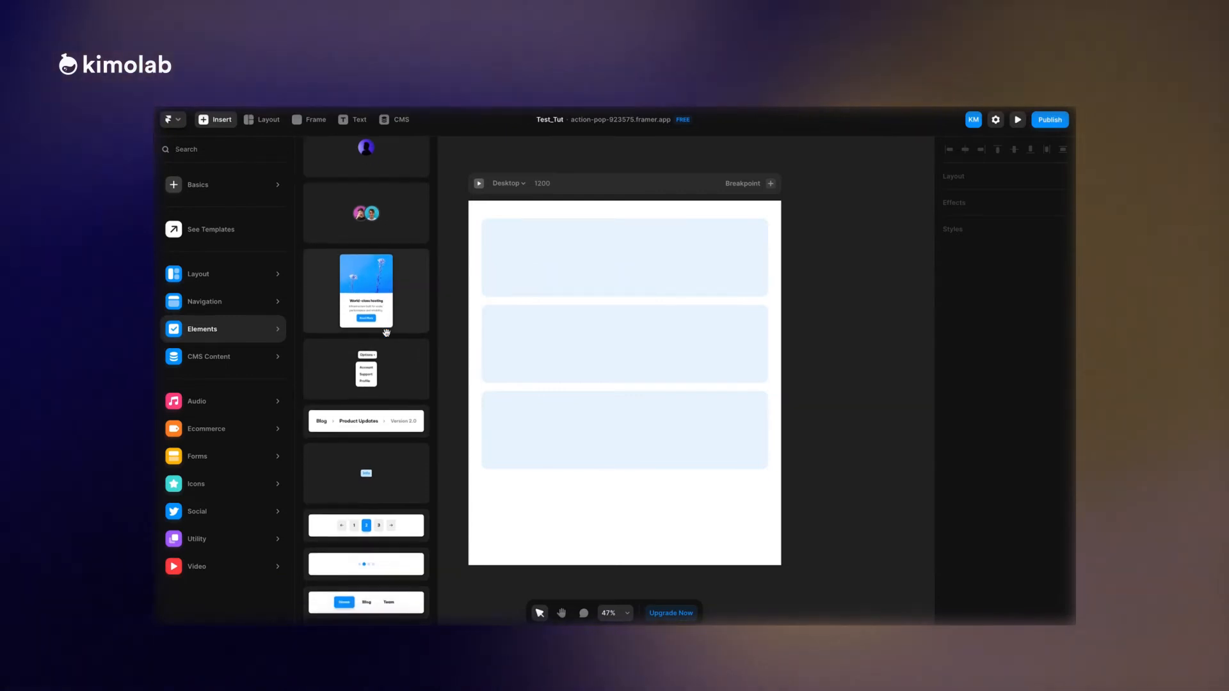
scroll(386, 333, "down", 6)
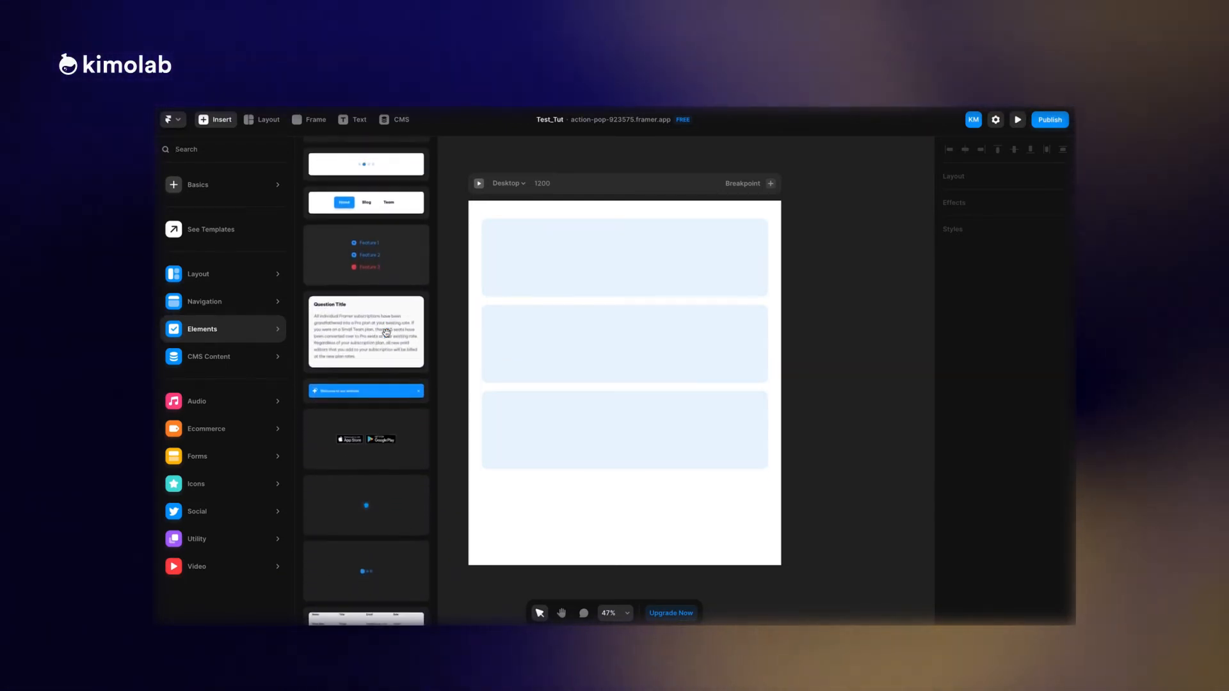
scroll(386, 332, "down", 2)
mouse_move(198, 563)
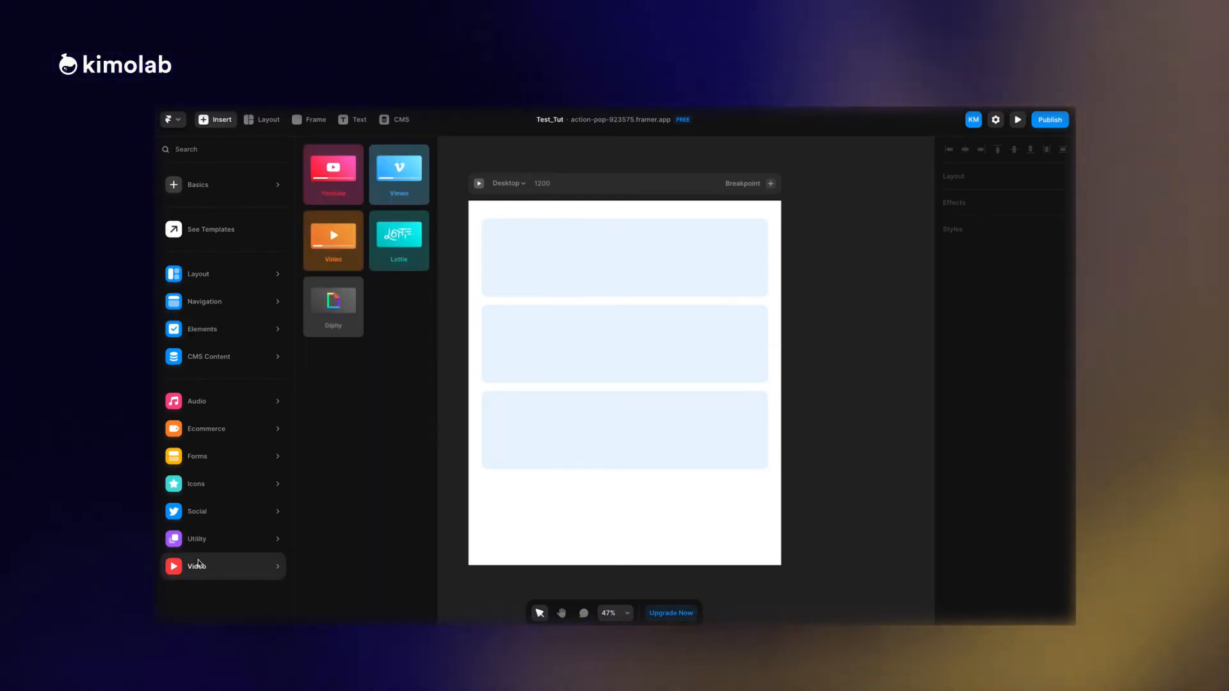
Insert a Twemoji icon below the third frame, about 486 from the left and 1150 from the top.
mouse_move(205, 485)
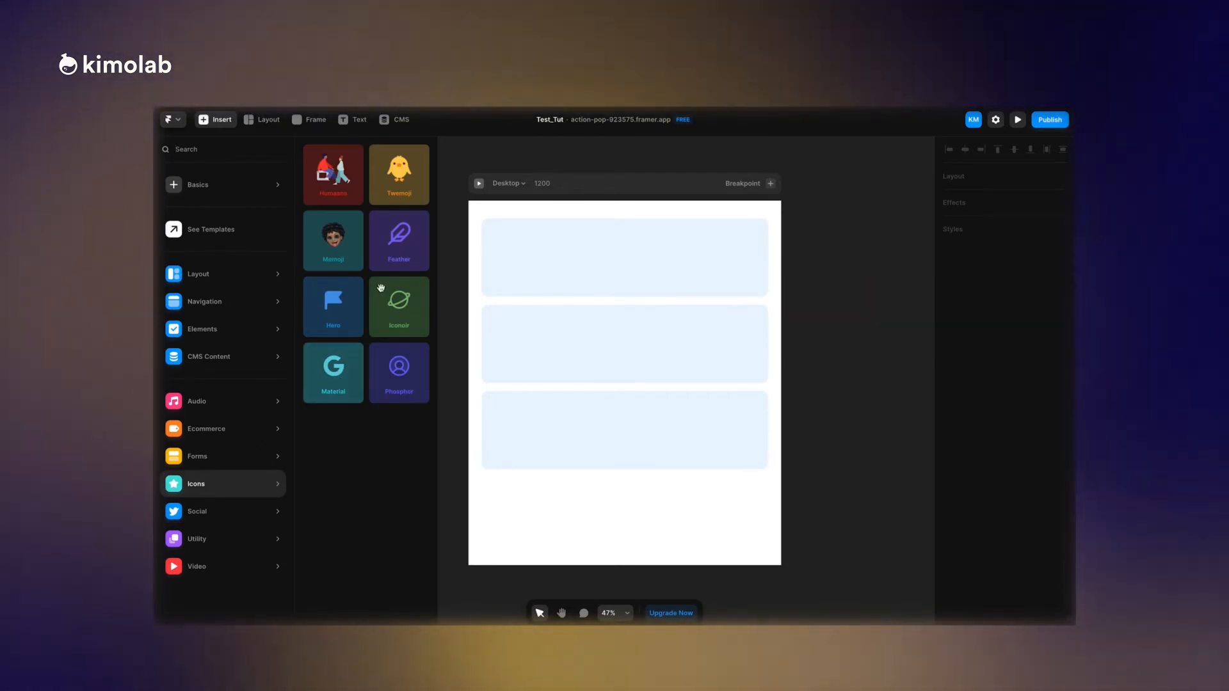
left_click_drag(397, 192, 622, 523)
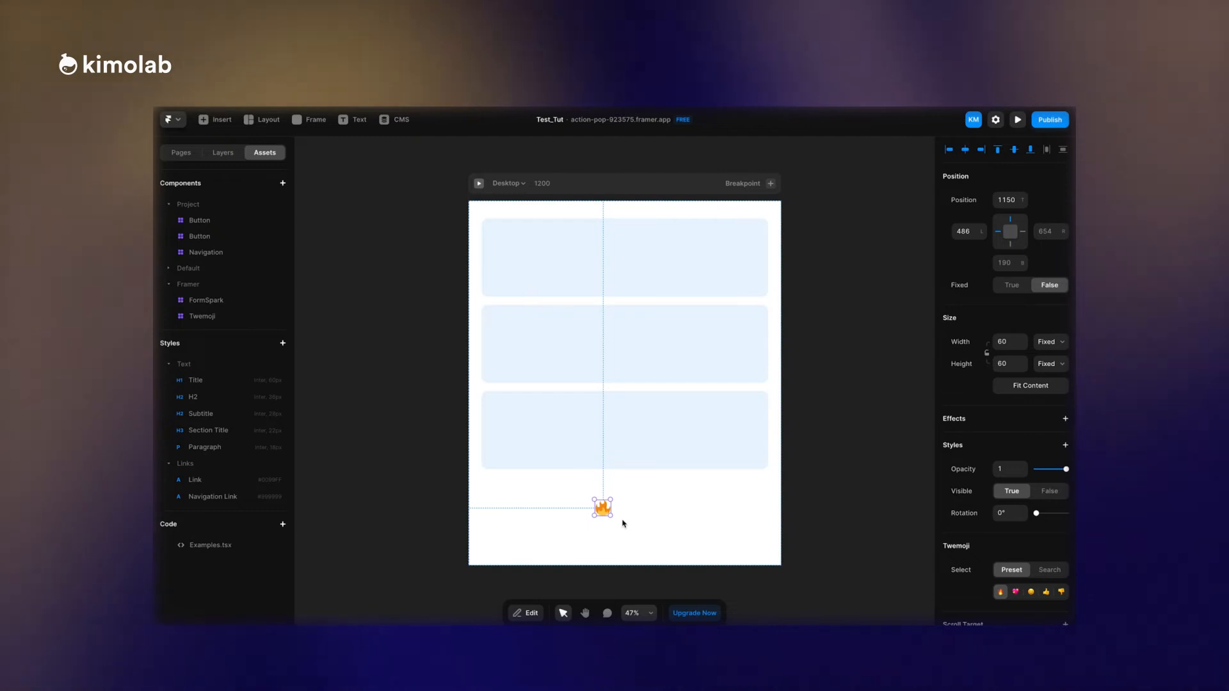
Add a scroll-triggered Appear effect with the Scale In preset to the first frame on the animation page.
scroll(623, 523, "up", 5)
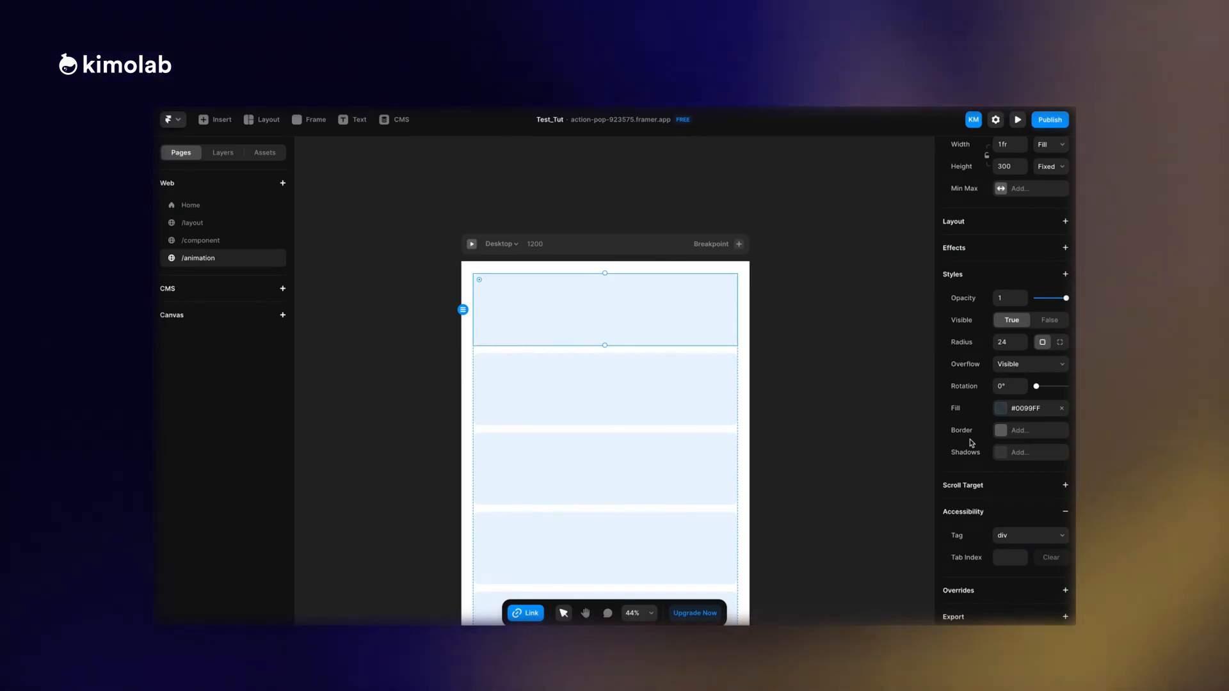
scroll(972, 443, "up", 3)
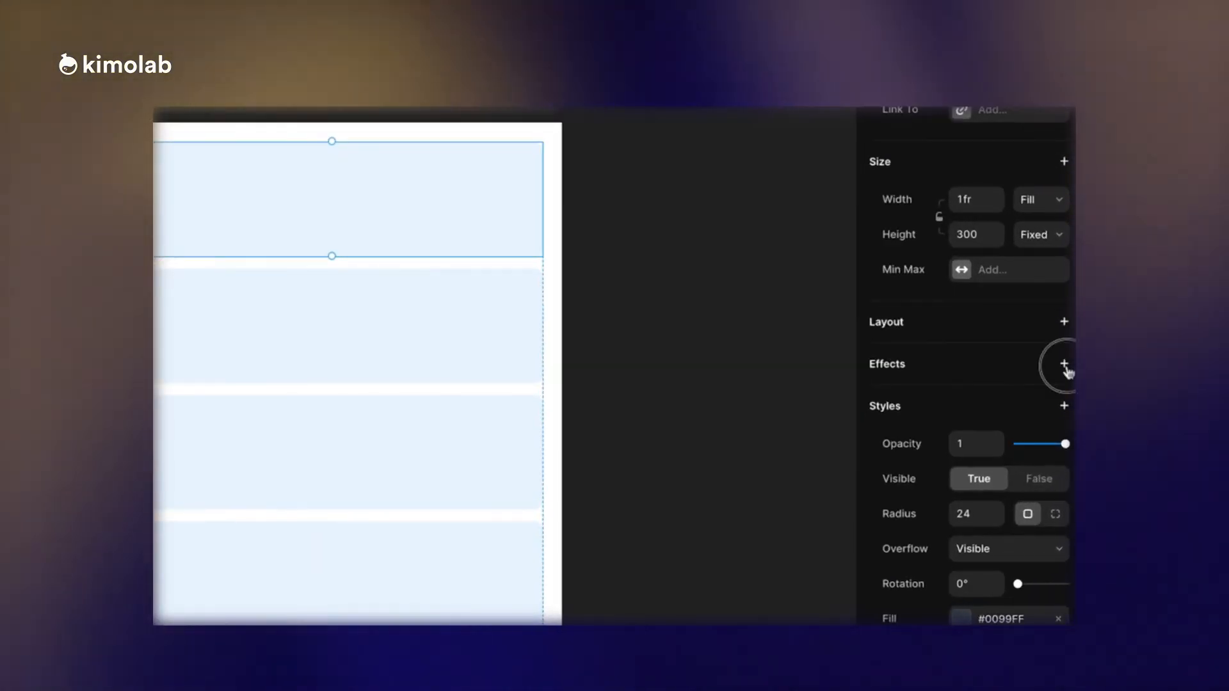
left_click(1065, 412)
left_click(1048, 384)
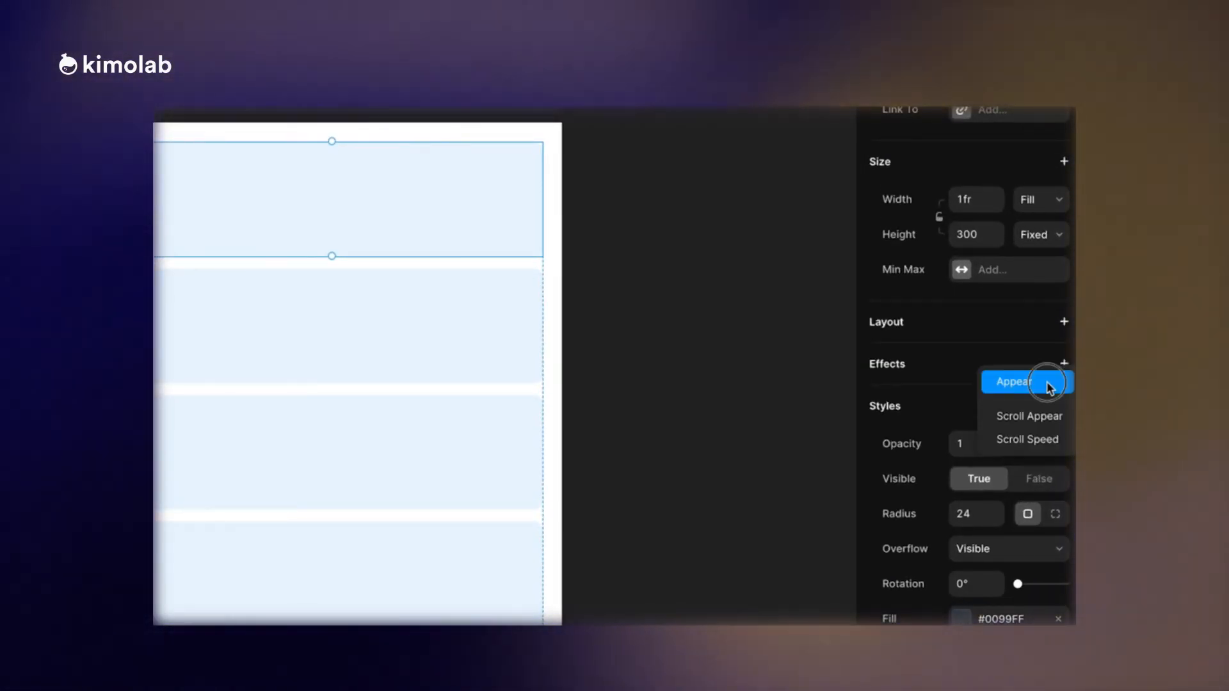
left_click(1040, 421)
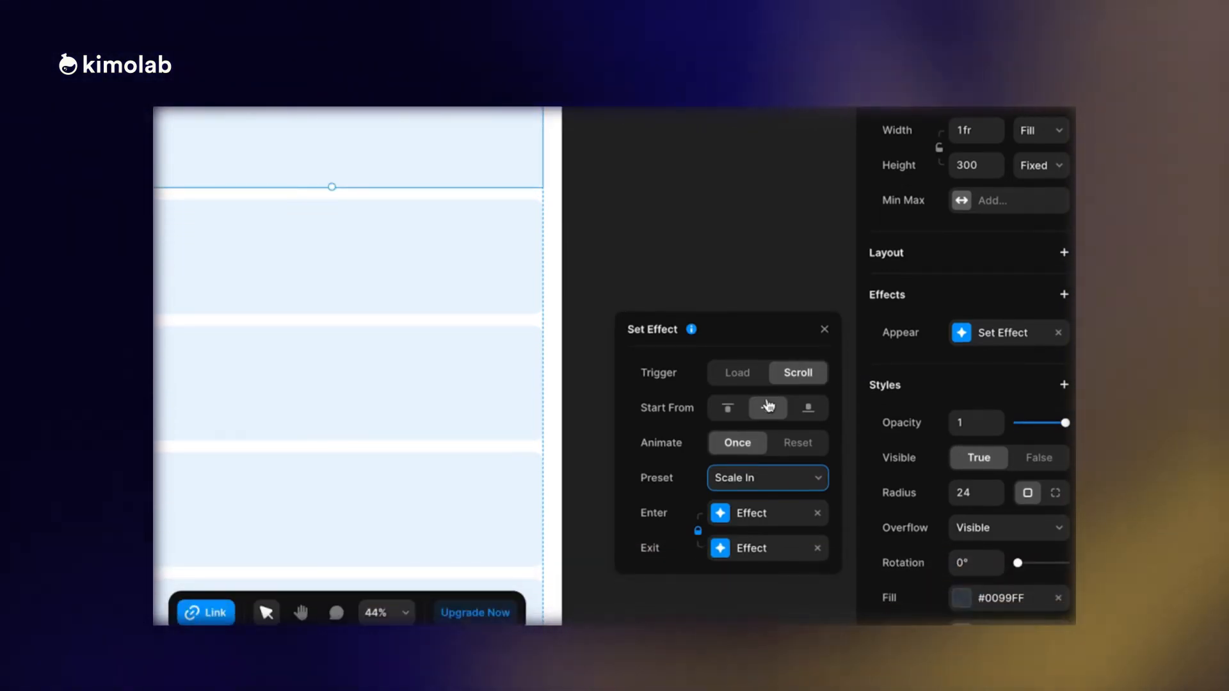
Lower the scale in the effect's enter and exit settings and check the scroll animation in the page preview.
left_click(752, 513)
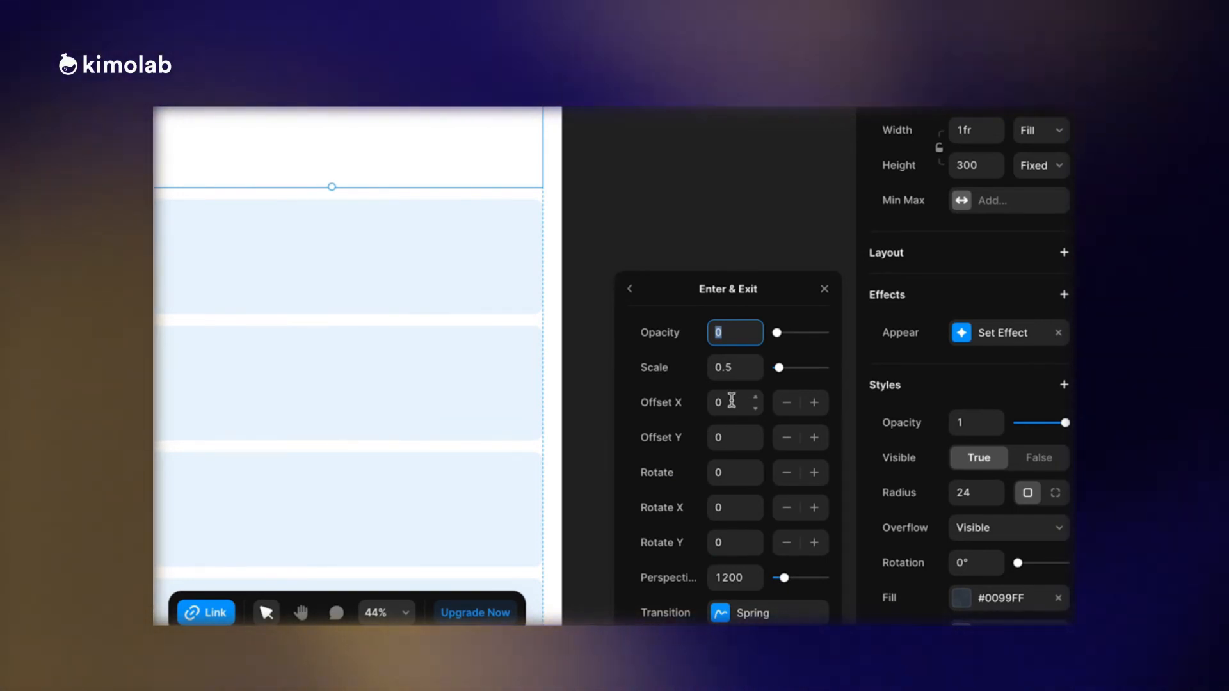
mouse_move(782, 366)
left_mouse_down()
mouse_move(804, 371)
mouse_move(766, 373)
left_mouse_up()
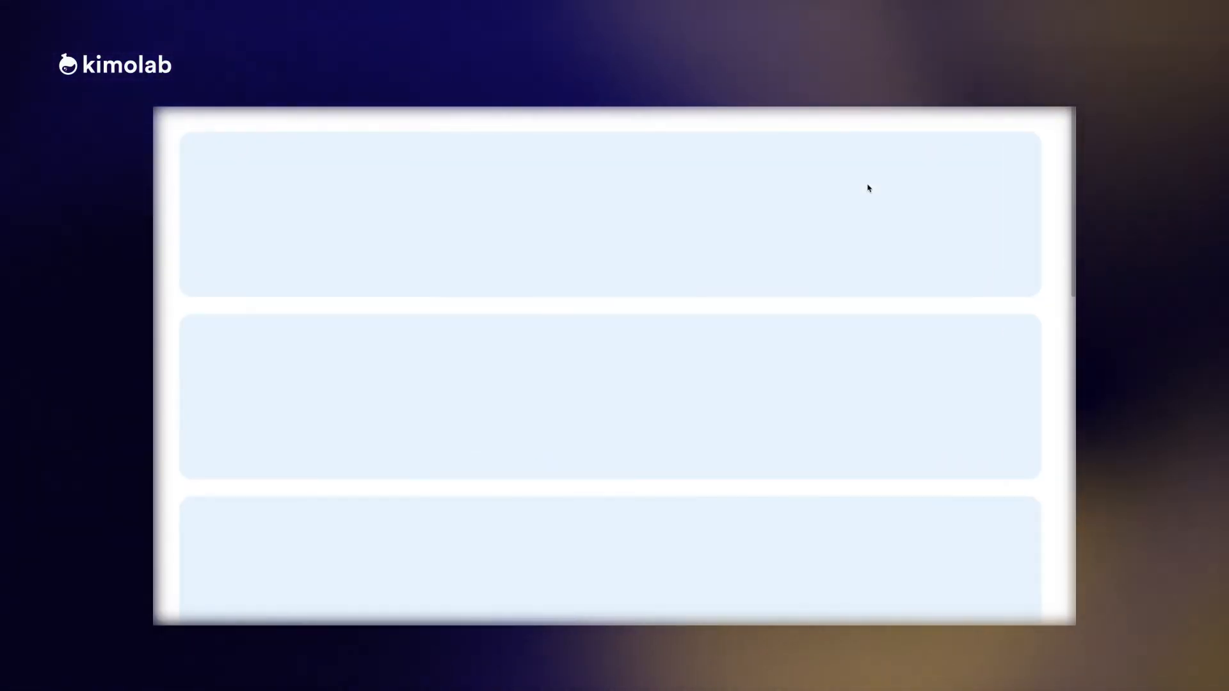
scroll(868, 188, "down", 5)
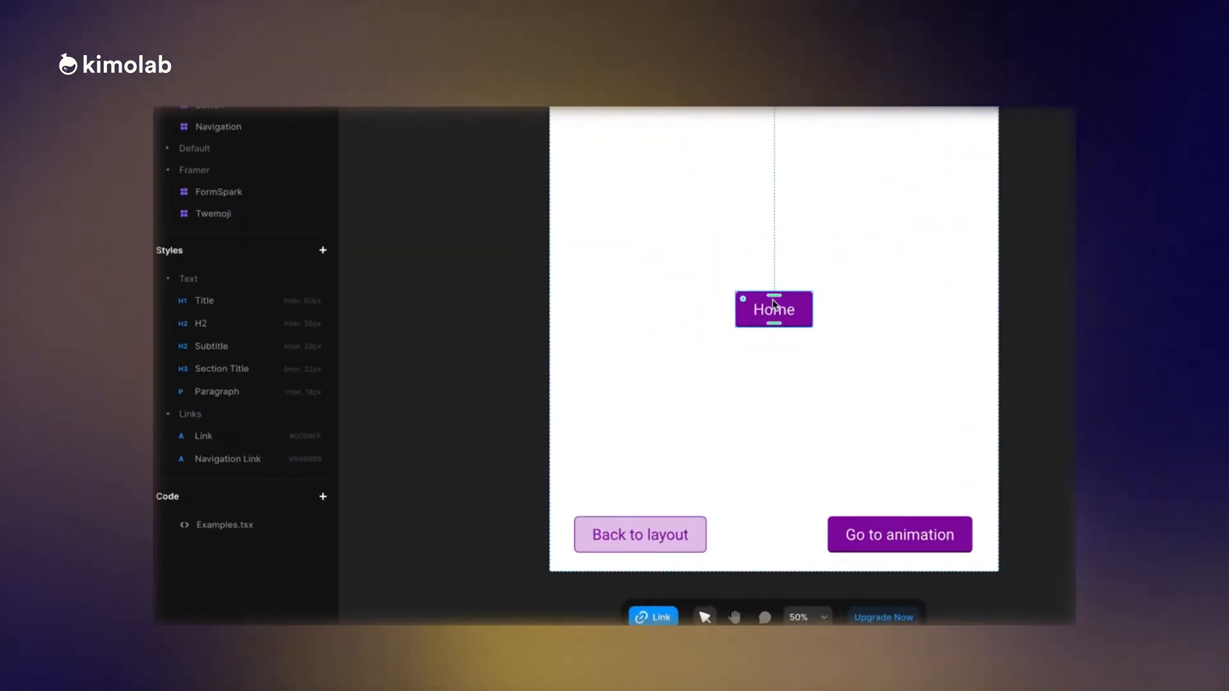
Create a code file named Button as a new component and look through its generated code.
left_click(323, 499)
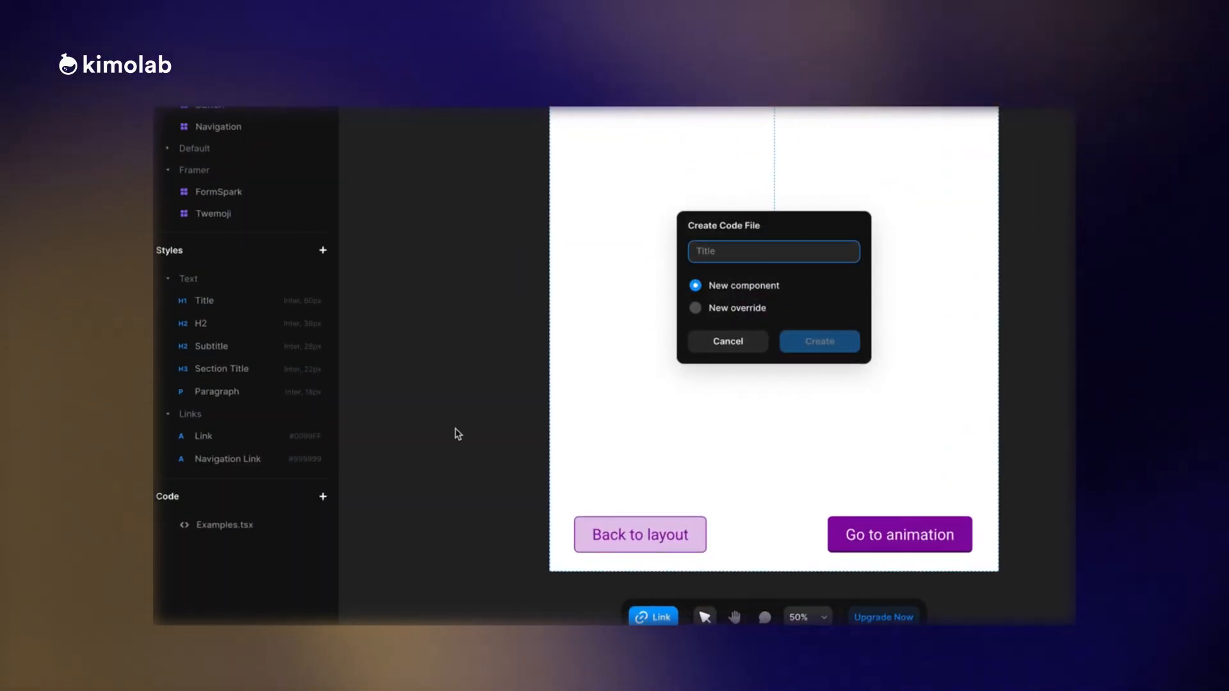
type("Button")
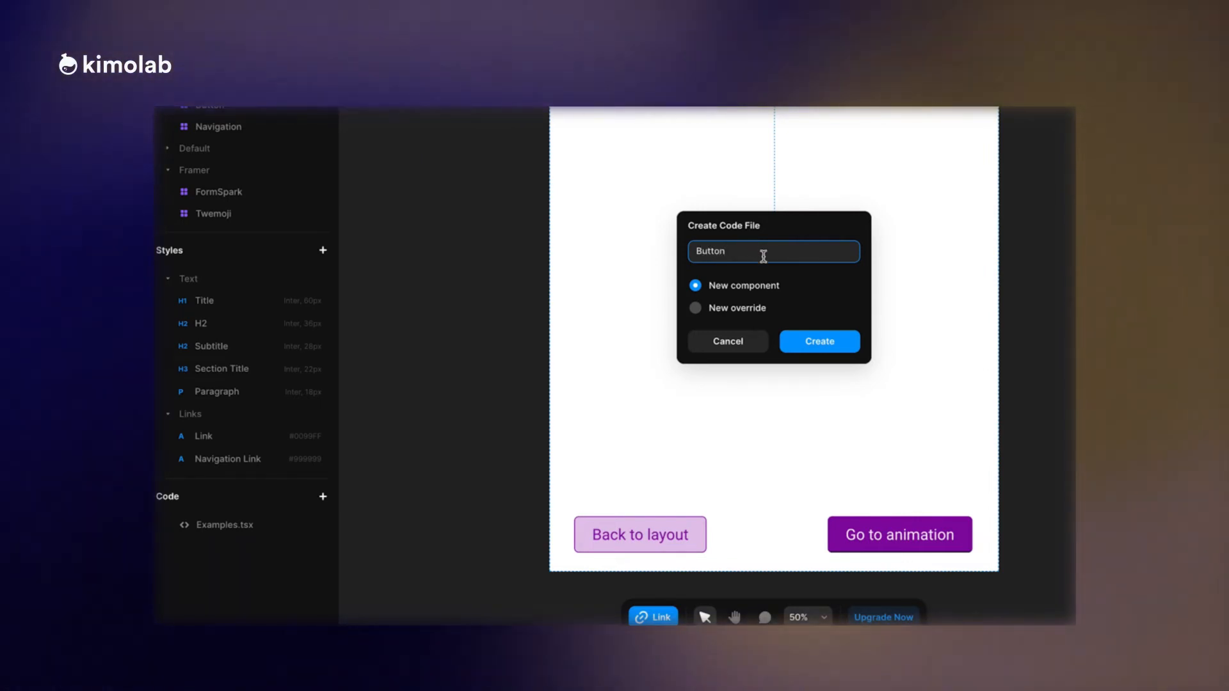
left_click(834, 340)
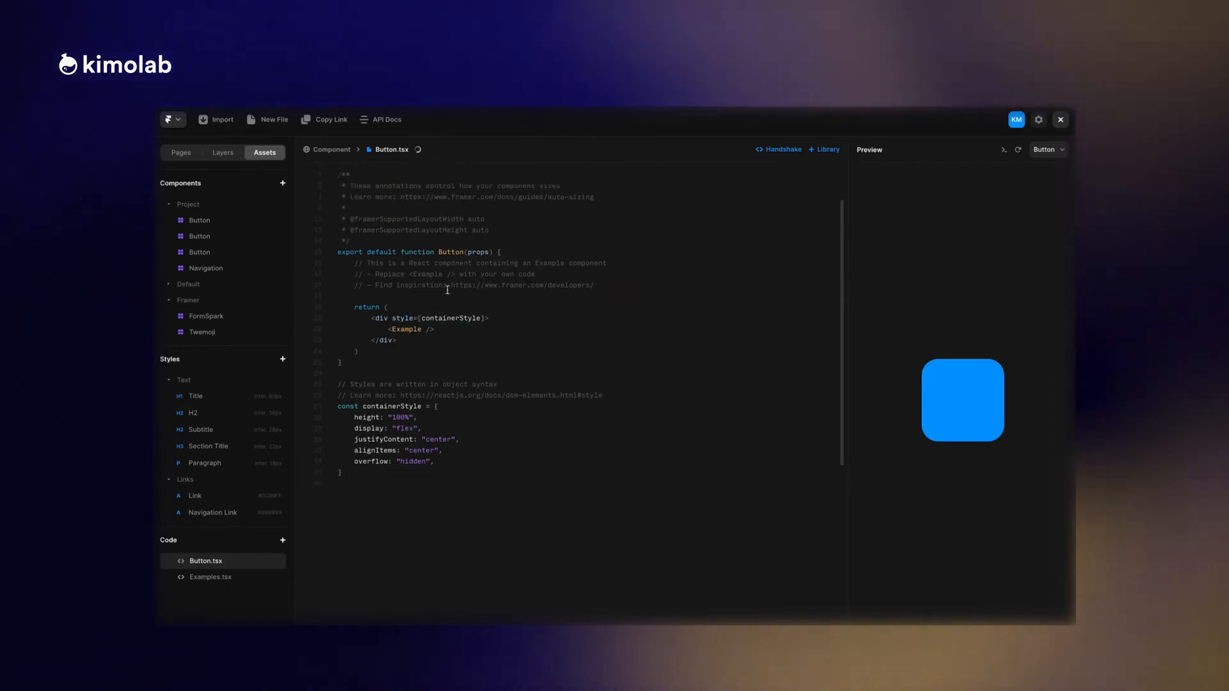
scroll(447, 290, "up", 1)
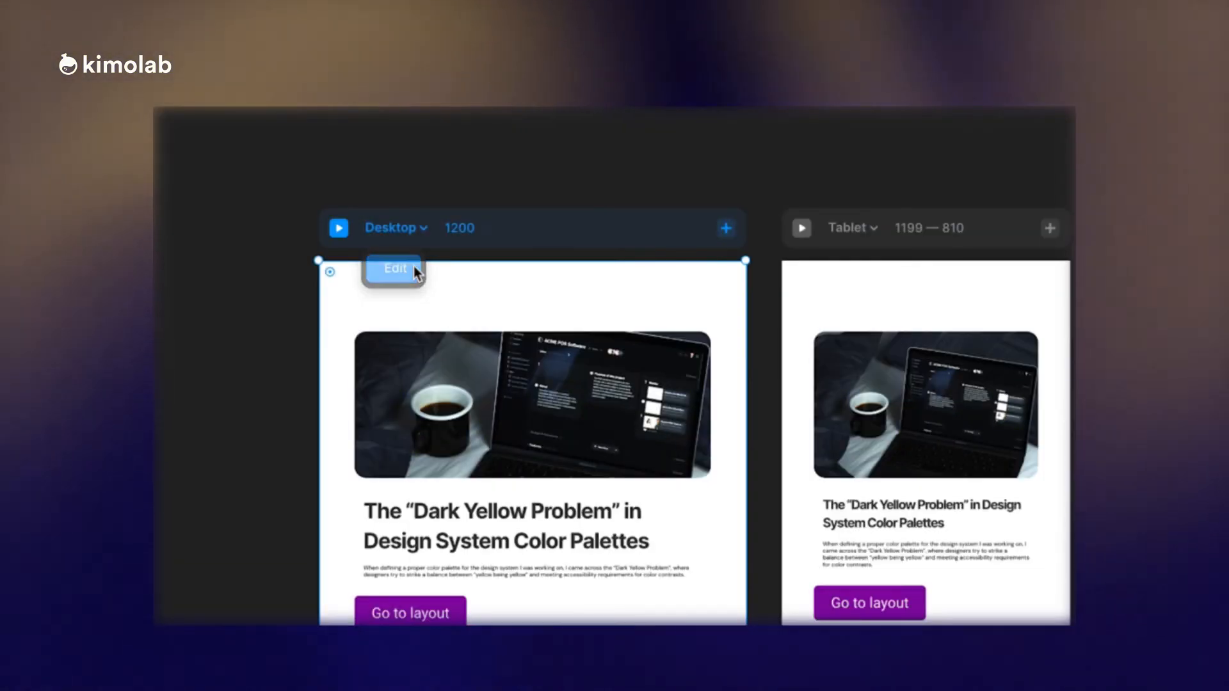
View the Desktop breakpoint's name and width settings, and close them.
left_click(412, 264)
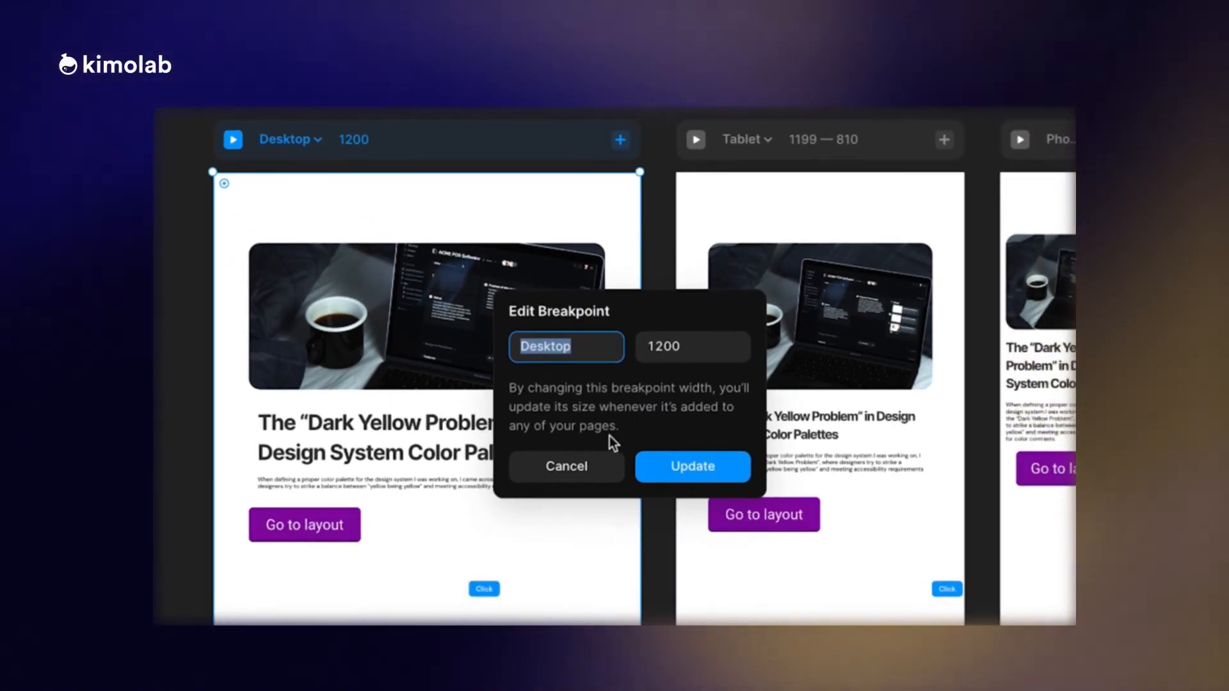
left_click(598, 467)
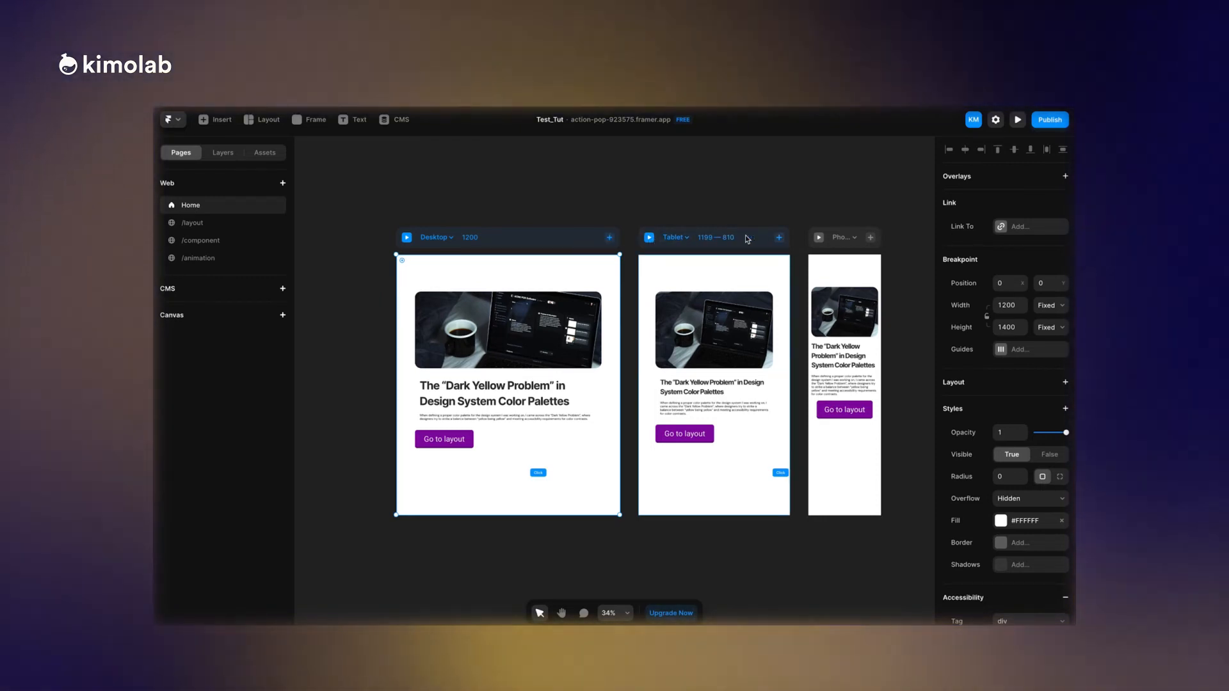
Add a custom breakpoint named Extra Large with a width of 1440 to the Home page and compare the breakpoint layouts.
left_click(866, 237)
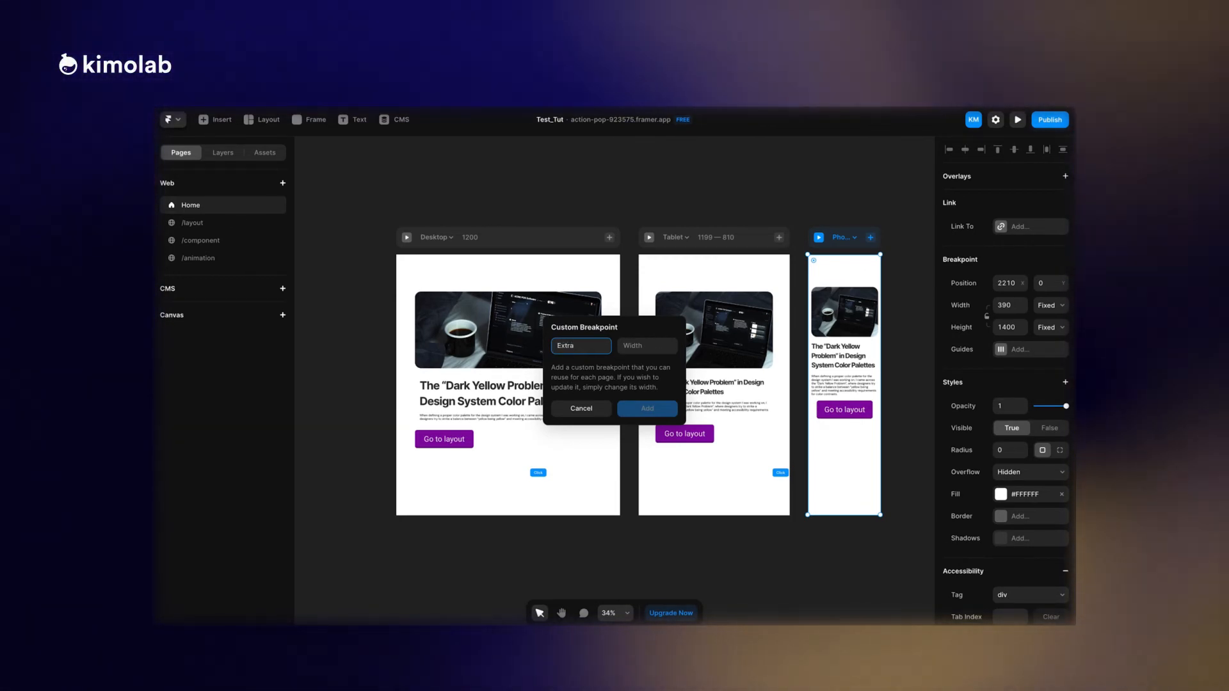
type("arge")
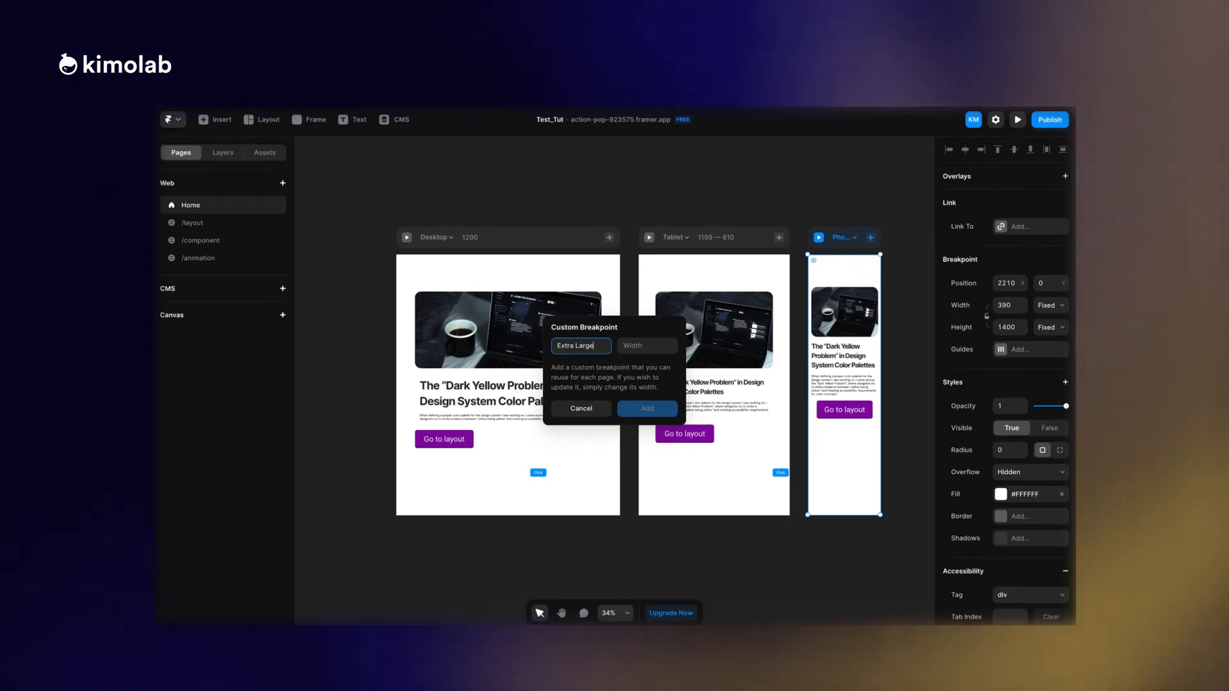
left_click(634, 347)
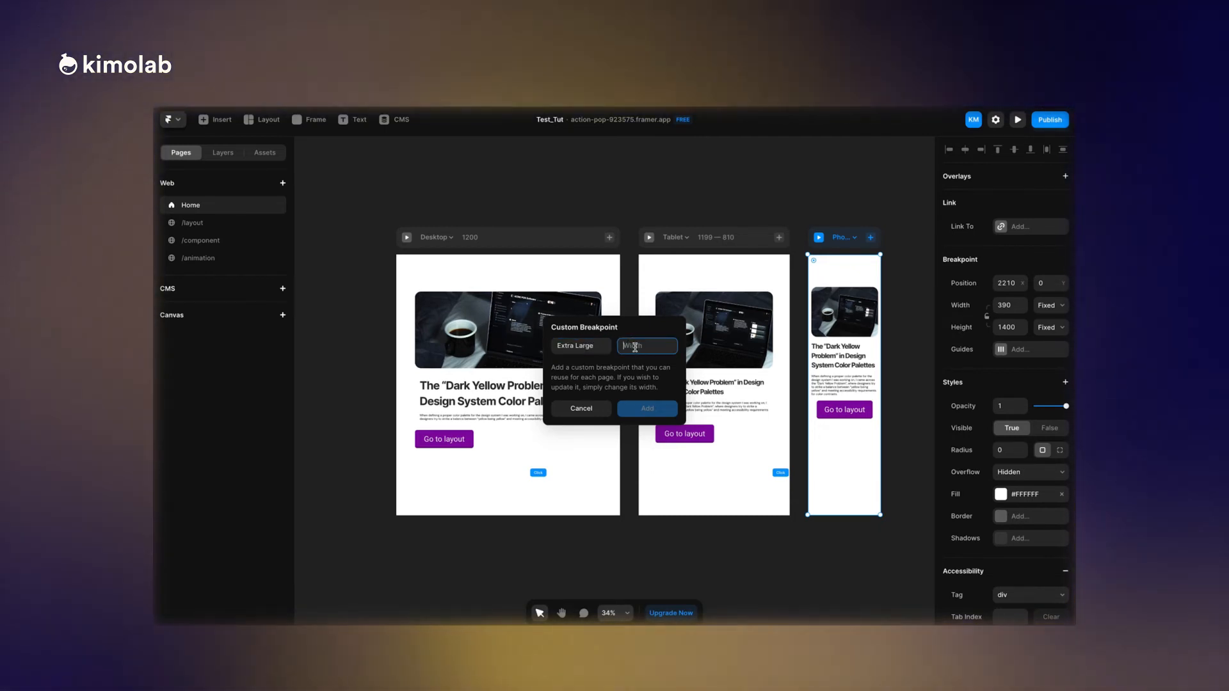
type("1440")
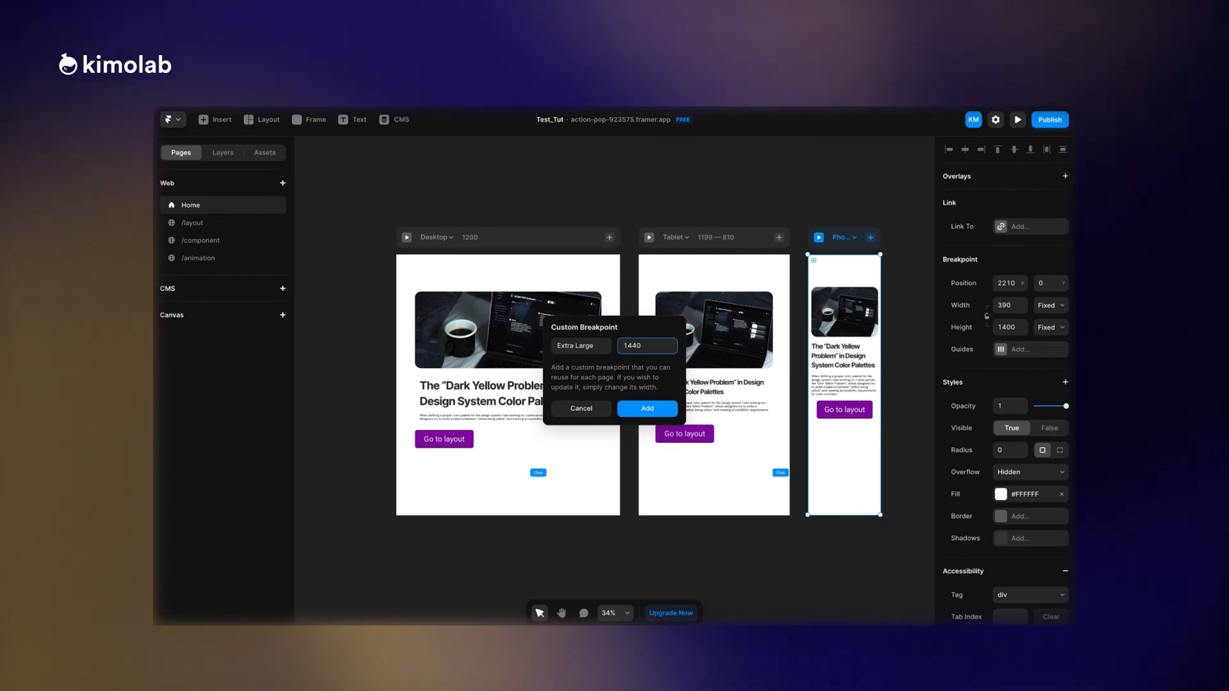
key("Return")
scroll(591, 333, "right", 1)
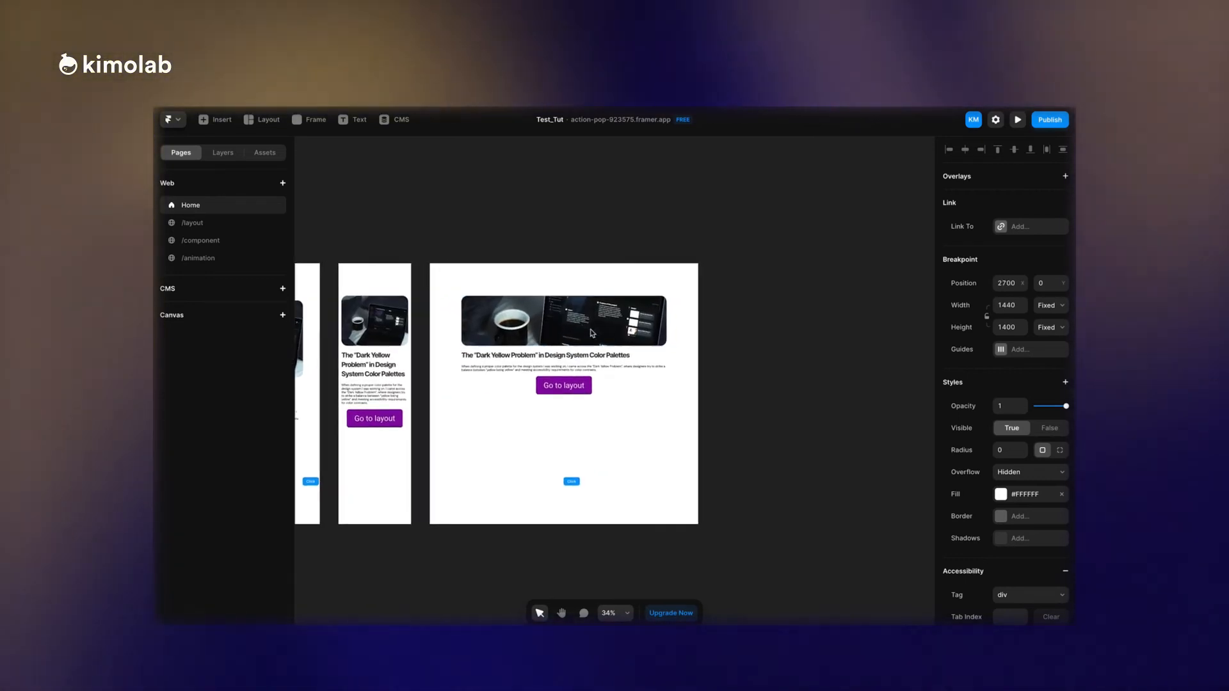
scroll(591, 333, "left", 3)
scroll(592, 332, "left", 4)
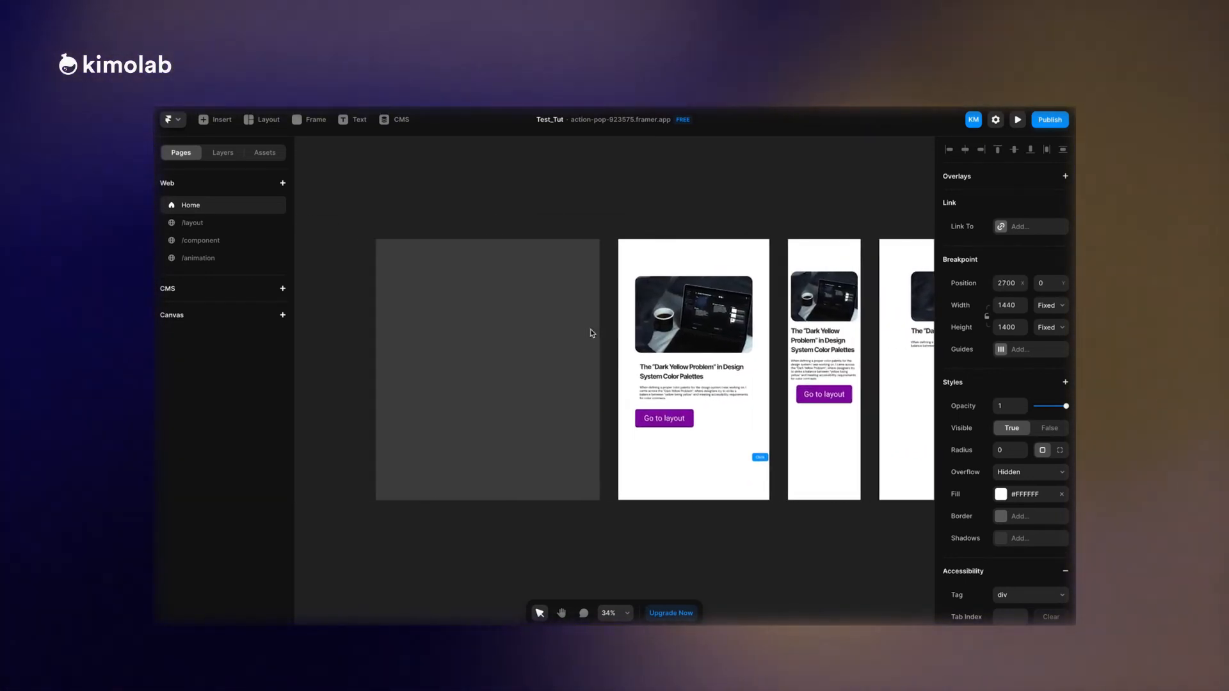
scroll(590, 332, "right", 2)
scroll(590, 332, "up", 1)
scroll(590, 332, "right", 4)
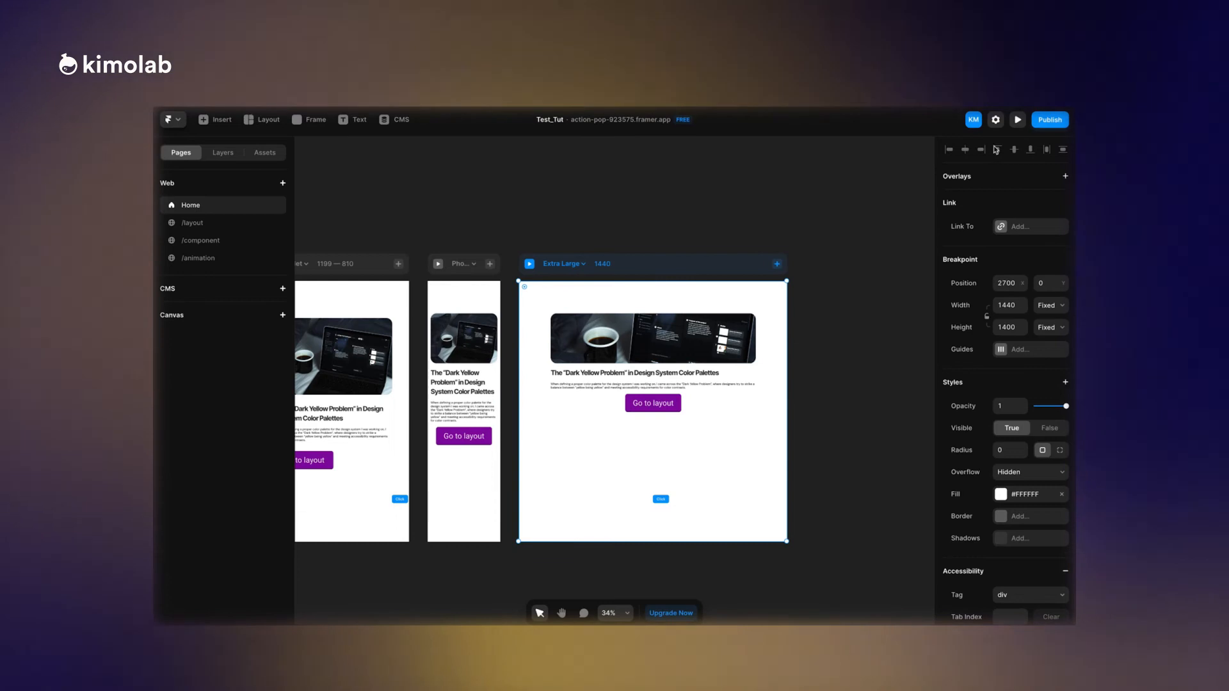
Publish the site update and check the page in the responsive preview.
left_click(1050, 120)
left_click(994, 184)
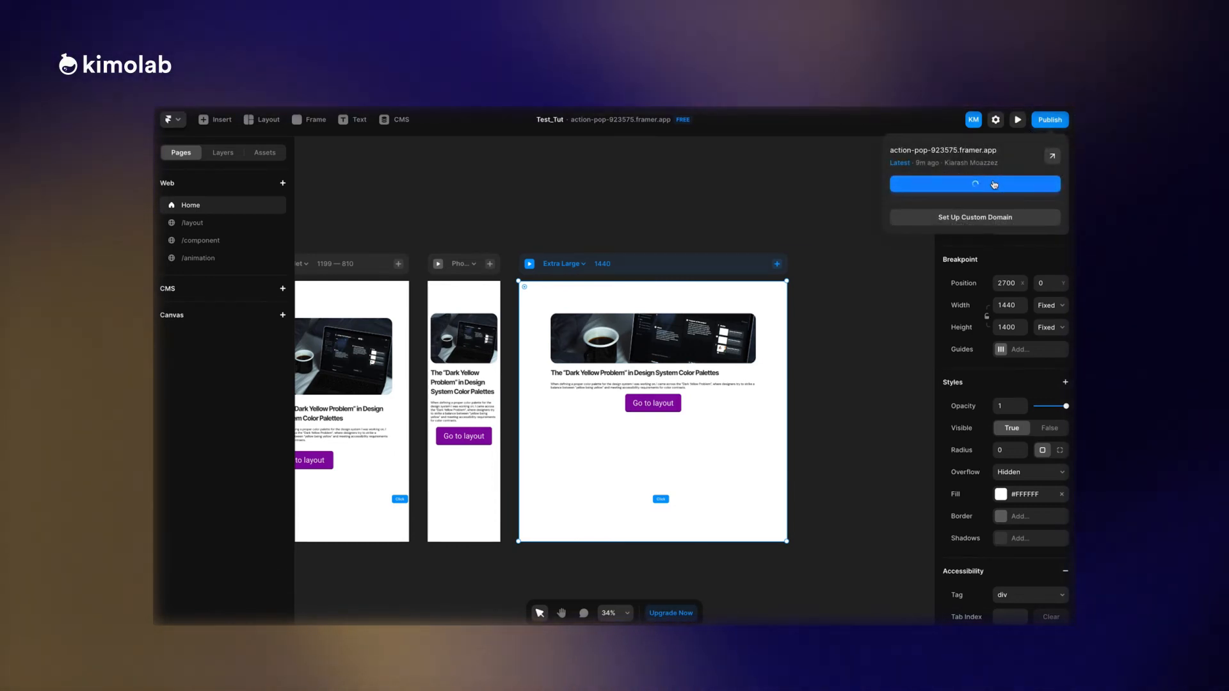
left_click(1018, 119)
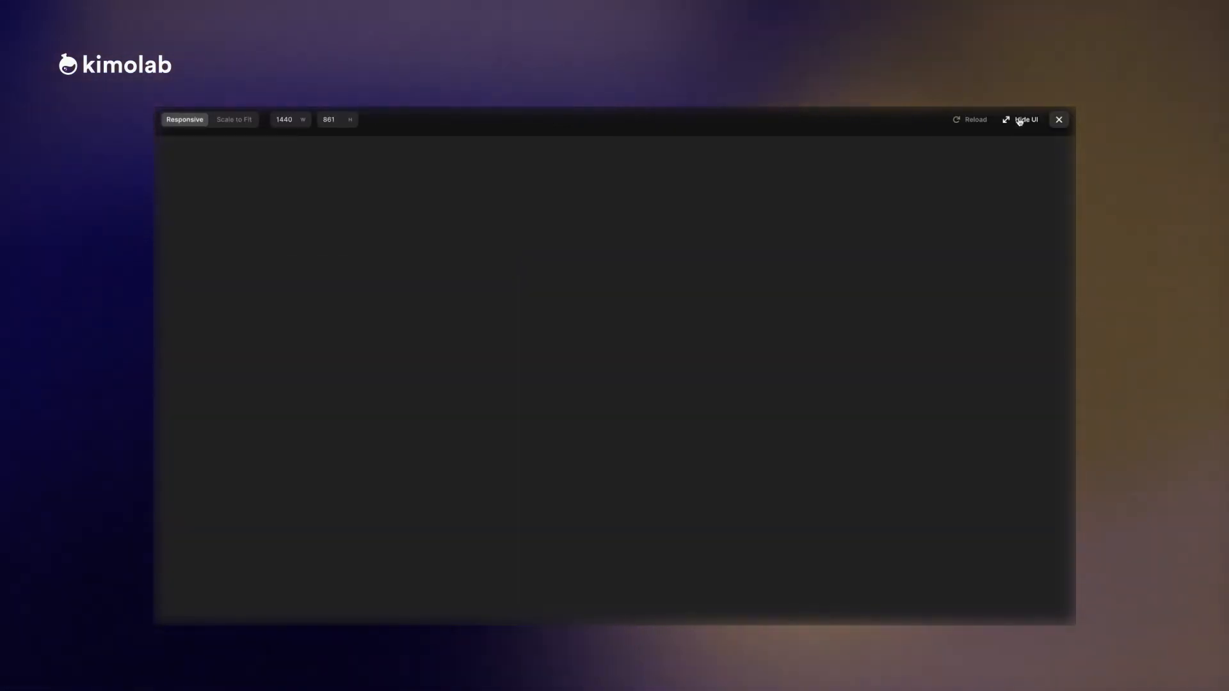
left_click_drag(1013, 188, 1068, 166)
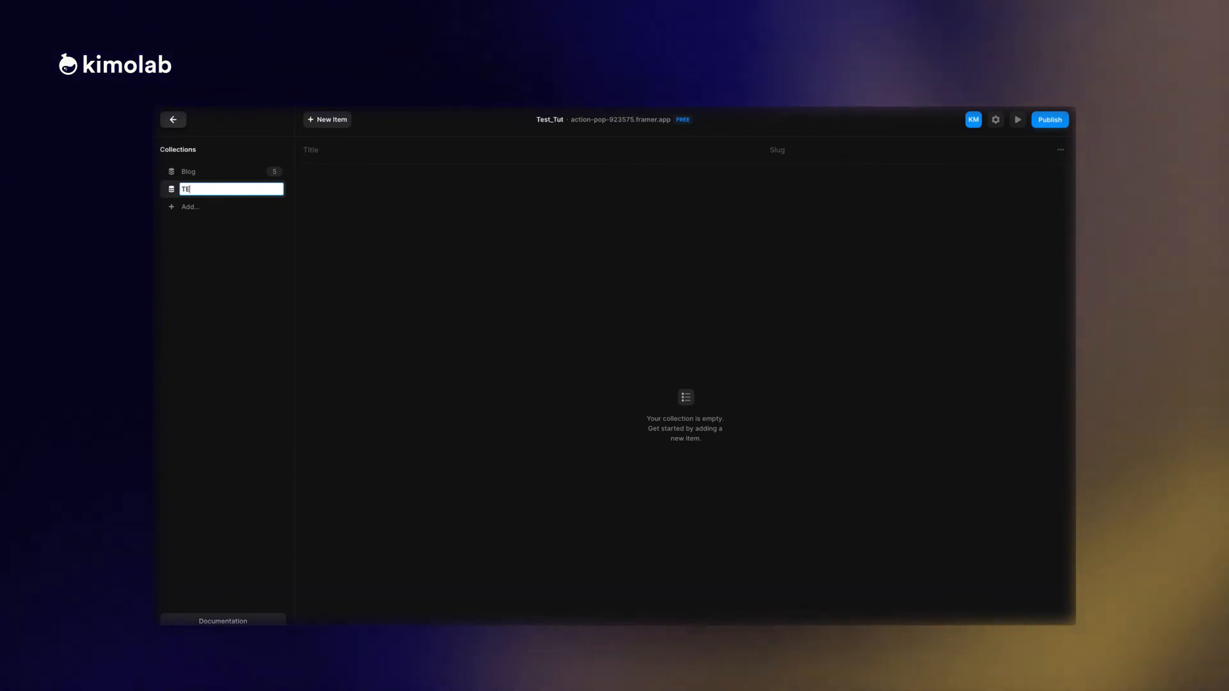
Name the new CMS collection TEST and add a new item to it.
type("ST")
key("Return")
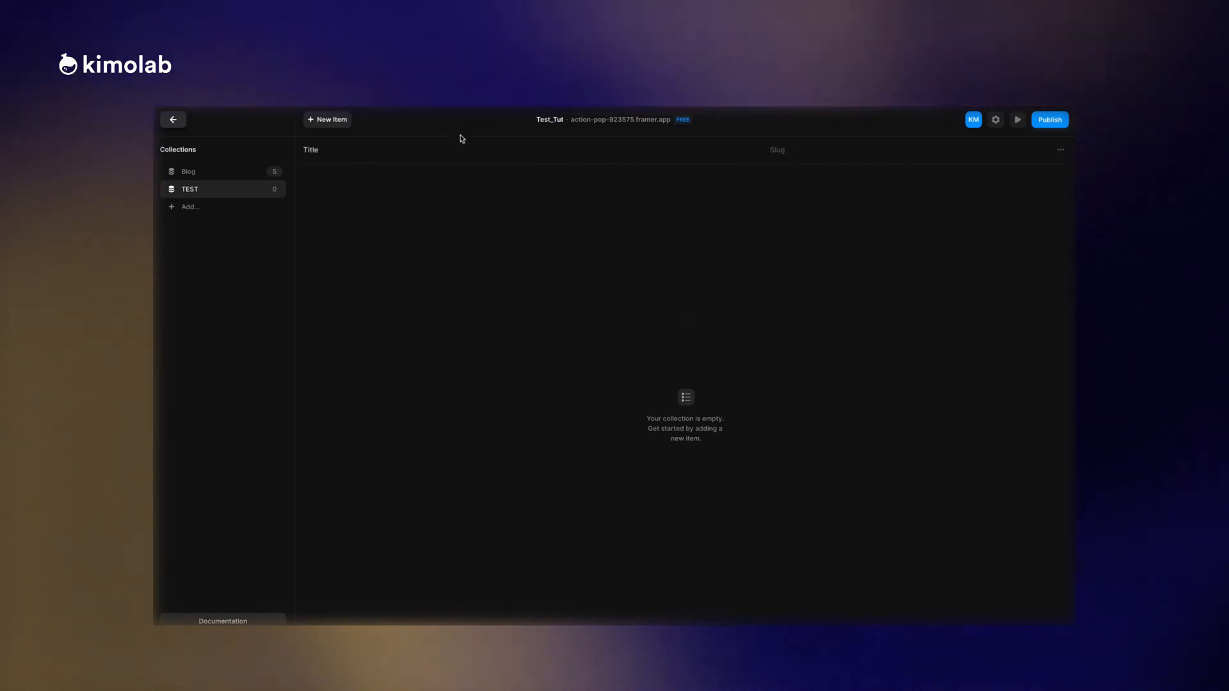
left_click(343, 121)
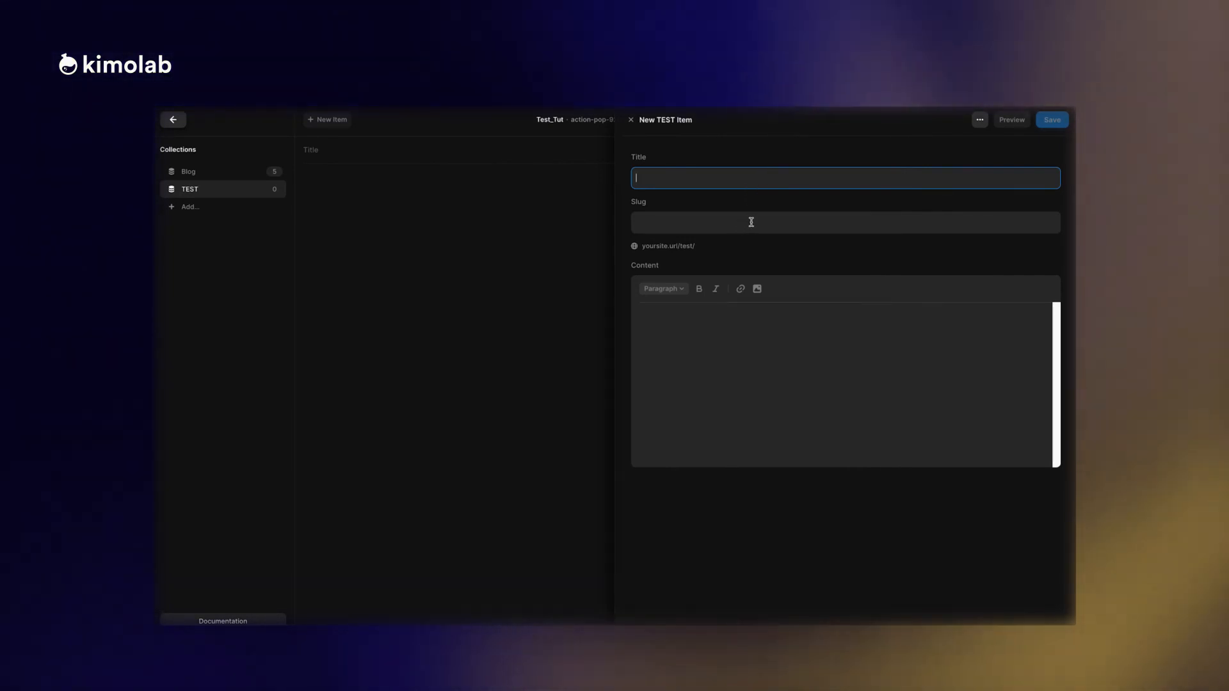
left_click(612, 222)
View the items in the Blog collection and return from the CMS to the page canvas.
left_click(213, 172)
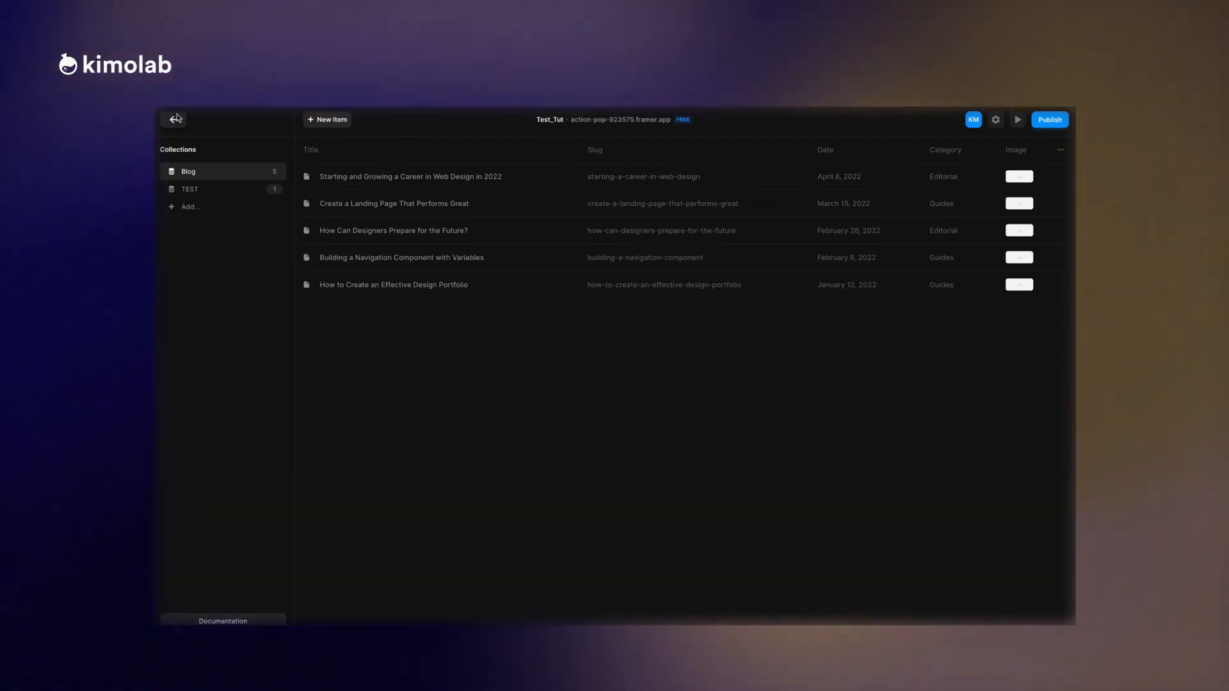
left_click(177, 119)
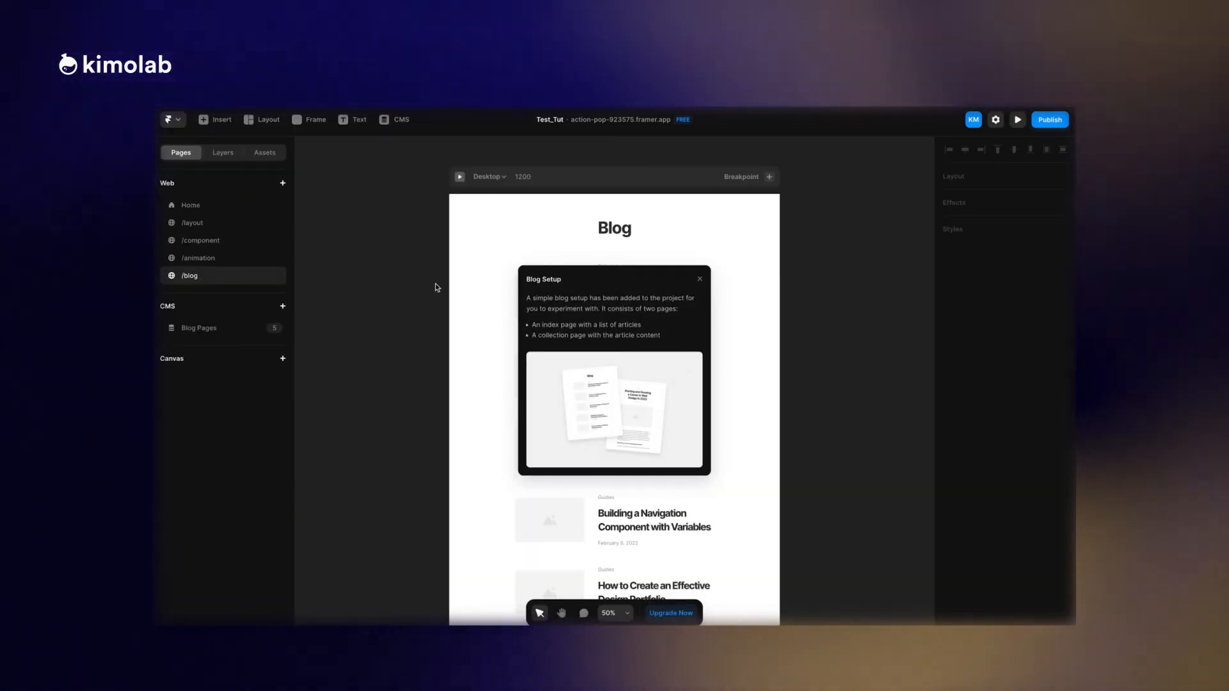
Dismiss the Blog Setup notice, look through the blog index page and select its list of articles.
left_click(630, 265)
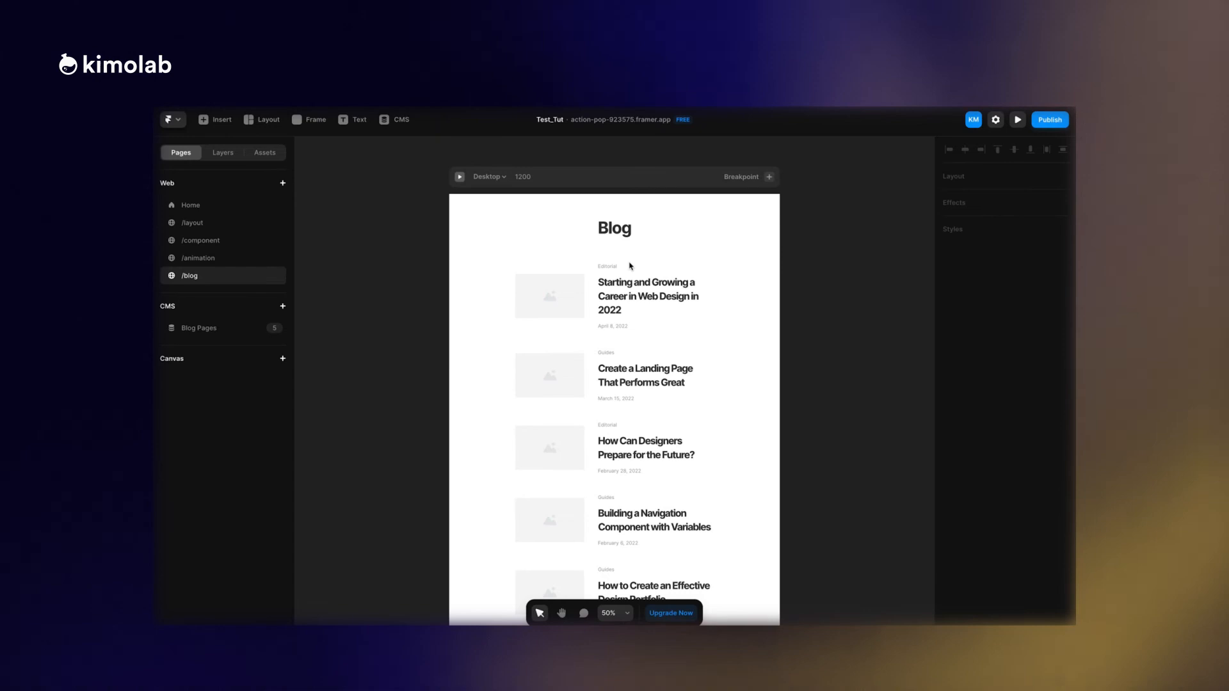
scroll(640, 366, "down", 3)
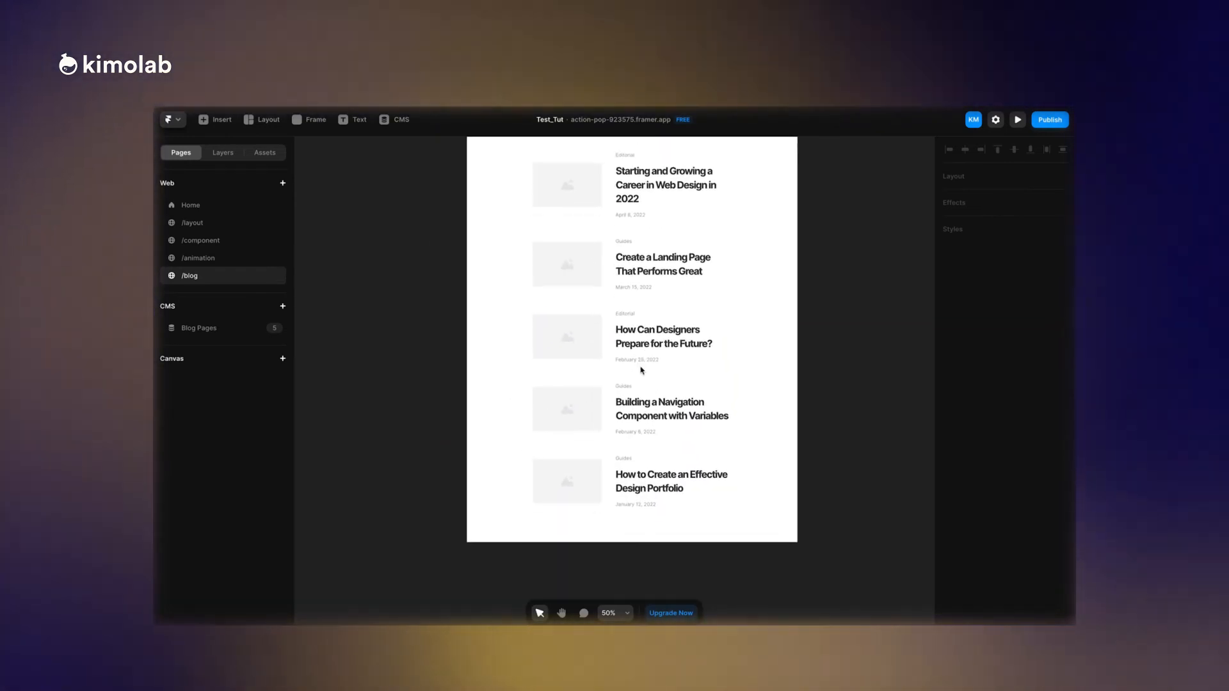
scroll(640, 370, "down", 1)
left_click(640, 321)
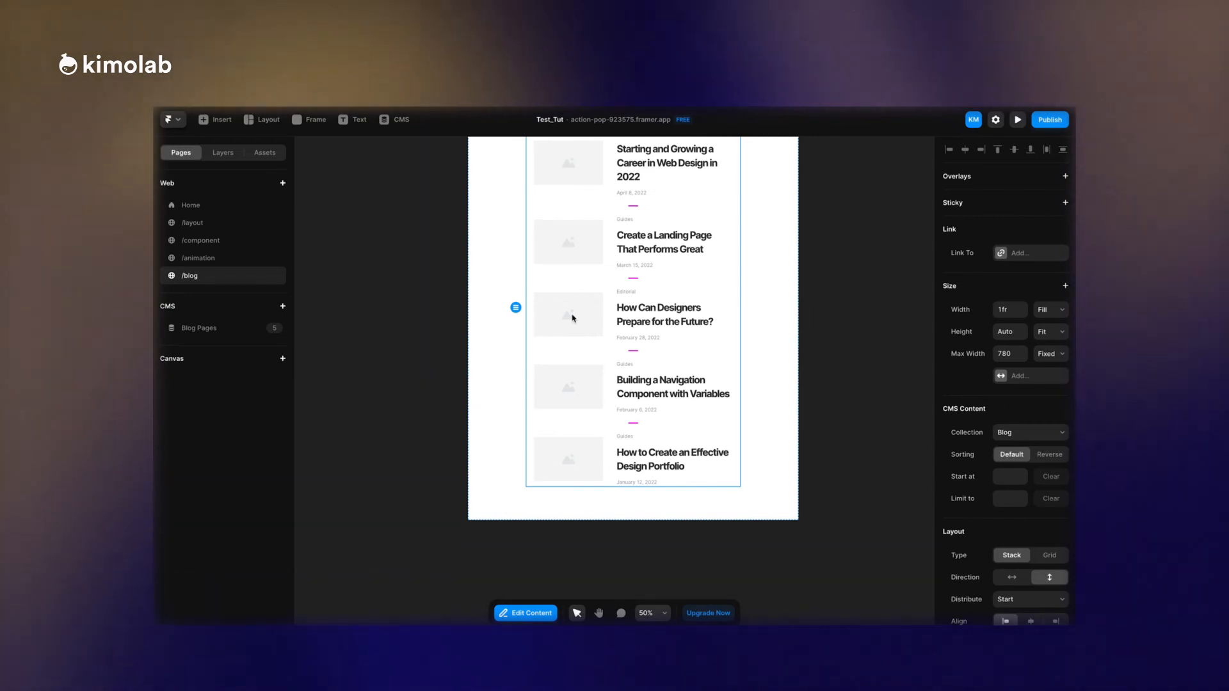
Open the Blog Pages collection page and look through the starting-a-career-in-web-design article from start to end.
left_click(229, 327)
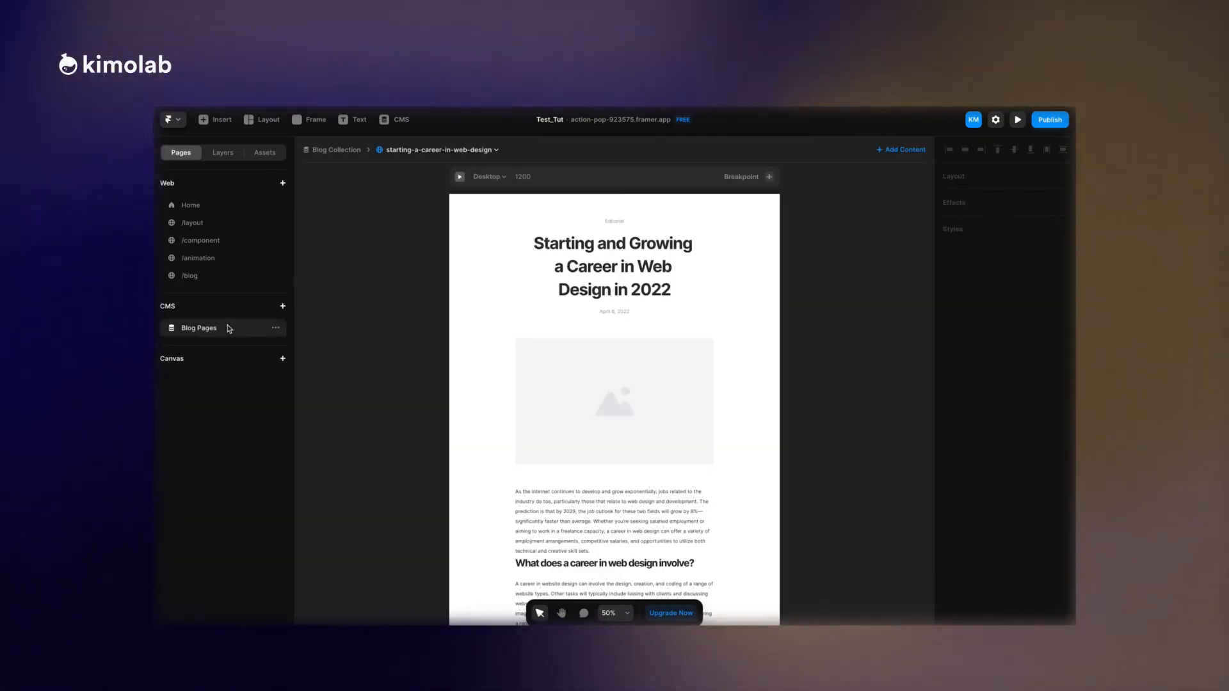
scroll(640, 250, "down", 10)
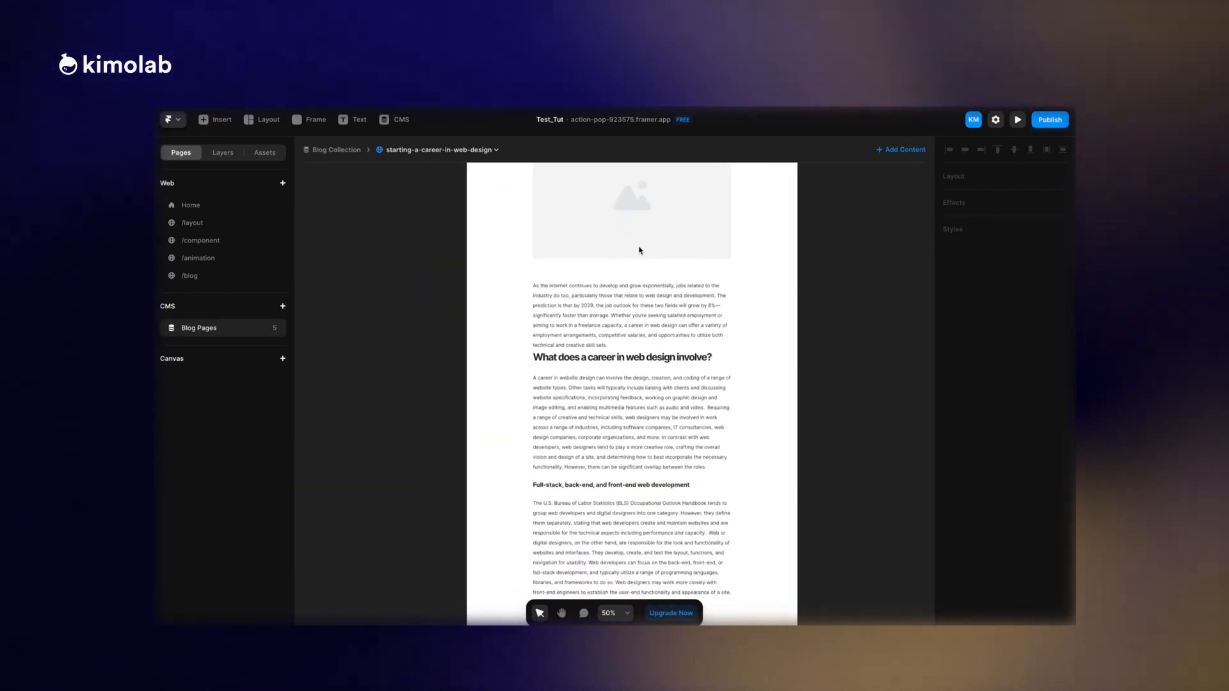
scroll(640, 250, "down", 3)
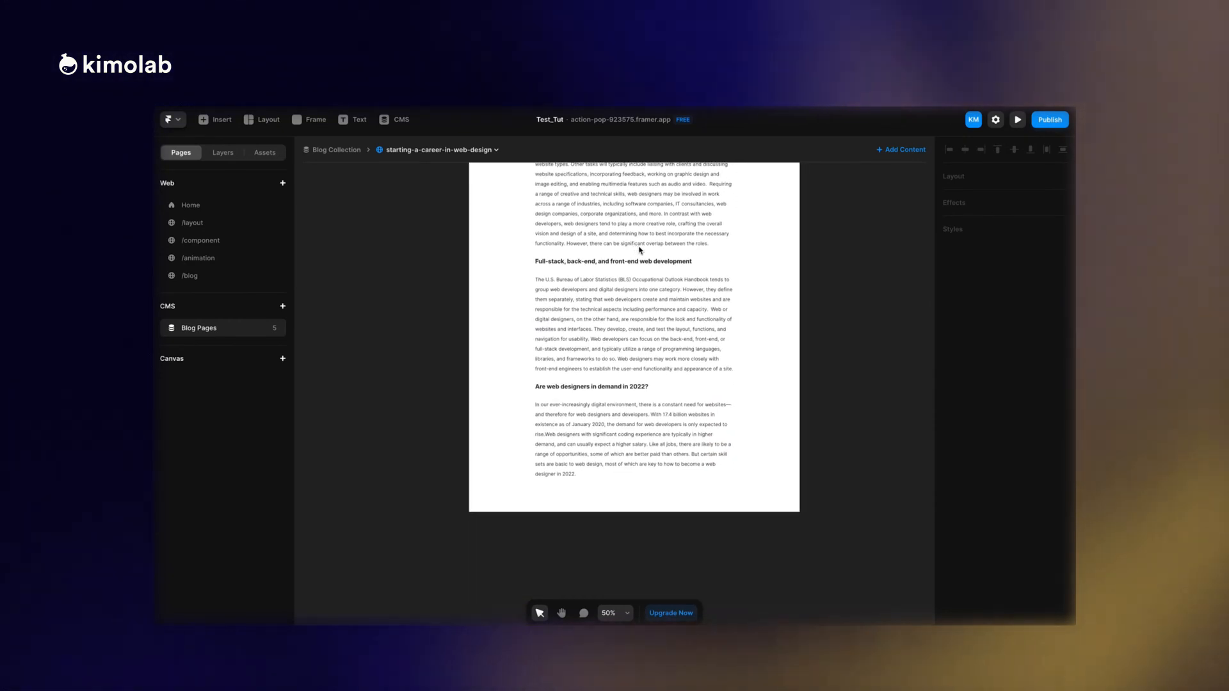
scroll(640, 250, "up", 9)
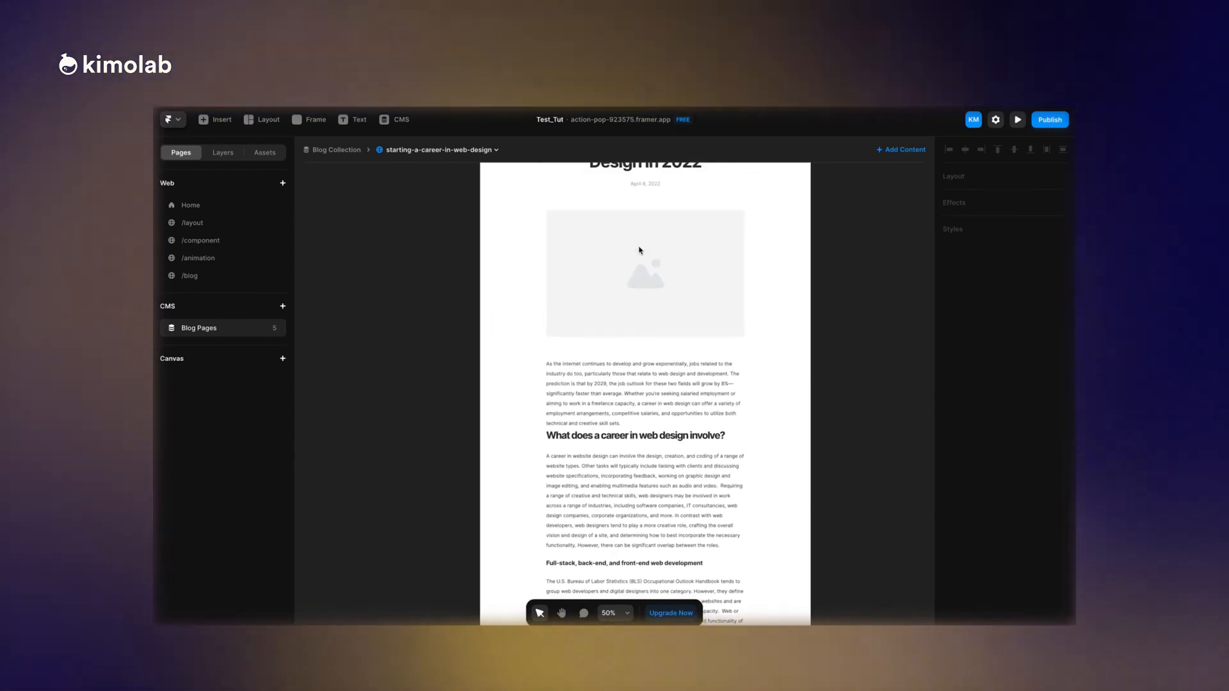
scroll(639, 250, "up", 4)
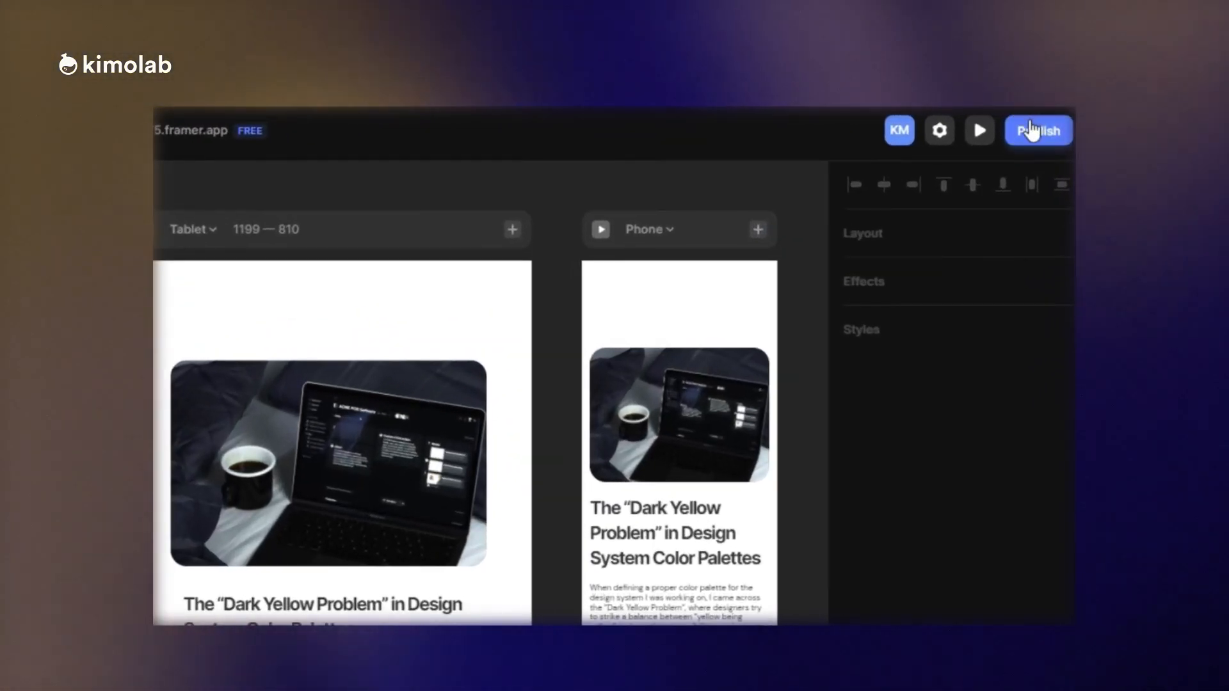
Open the site's custom domain setup from the publishing options and look over the live page.
left_click(1046, 118)
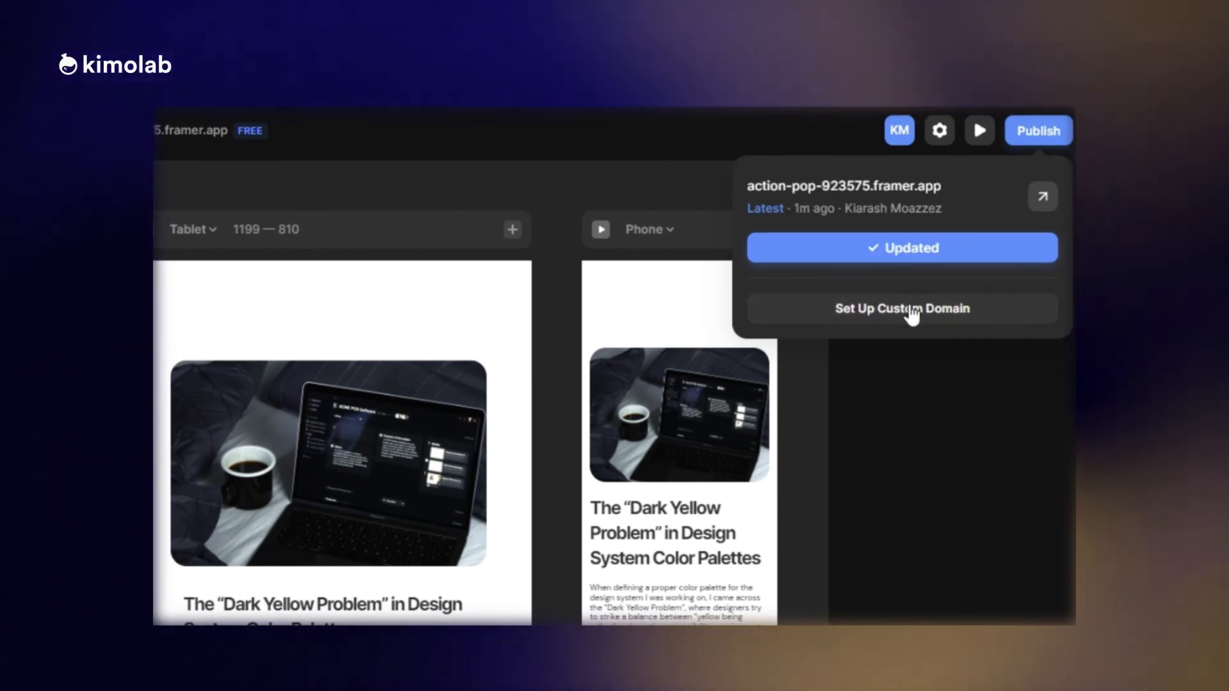
left_click(912, 309)
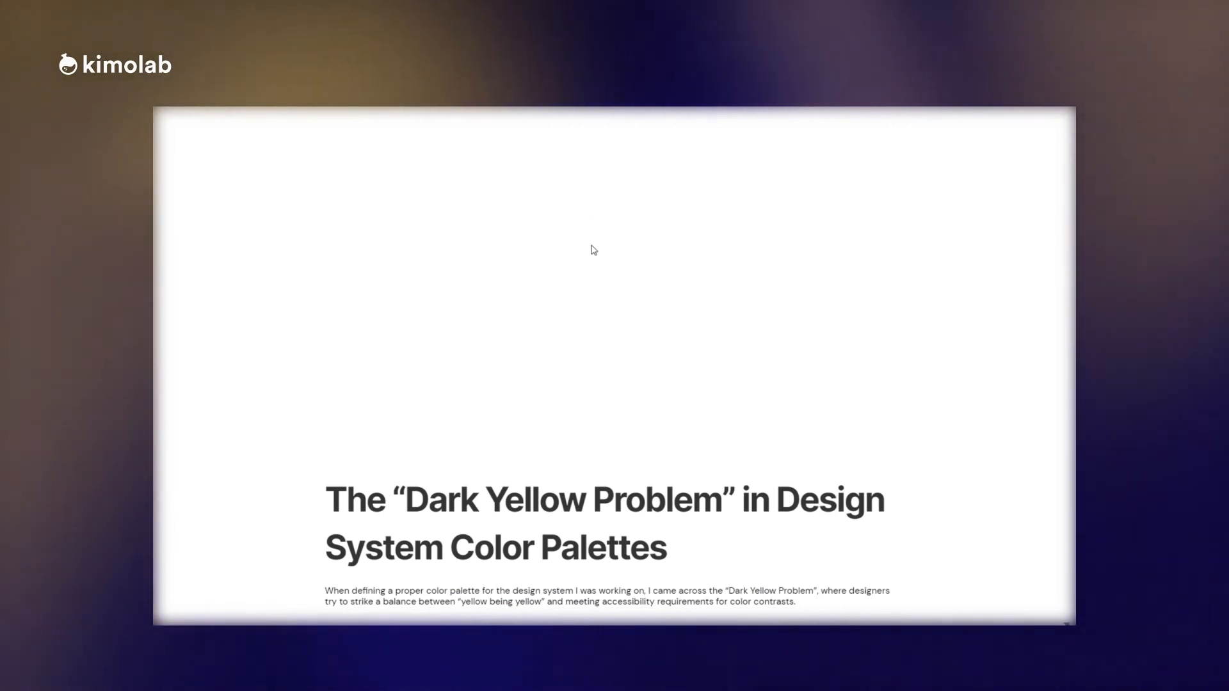
scroll(593, 252, "down", 4)
scroll(593, 263, "up", 4)
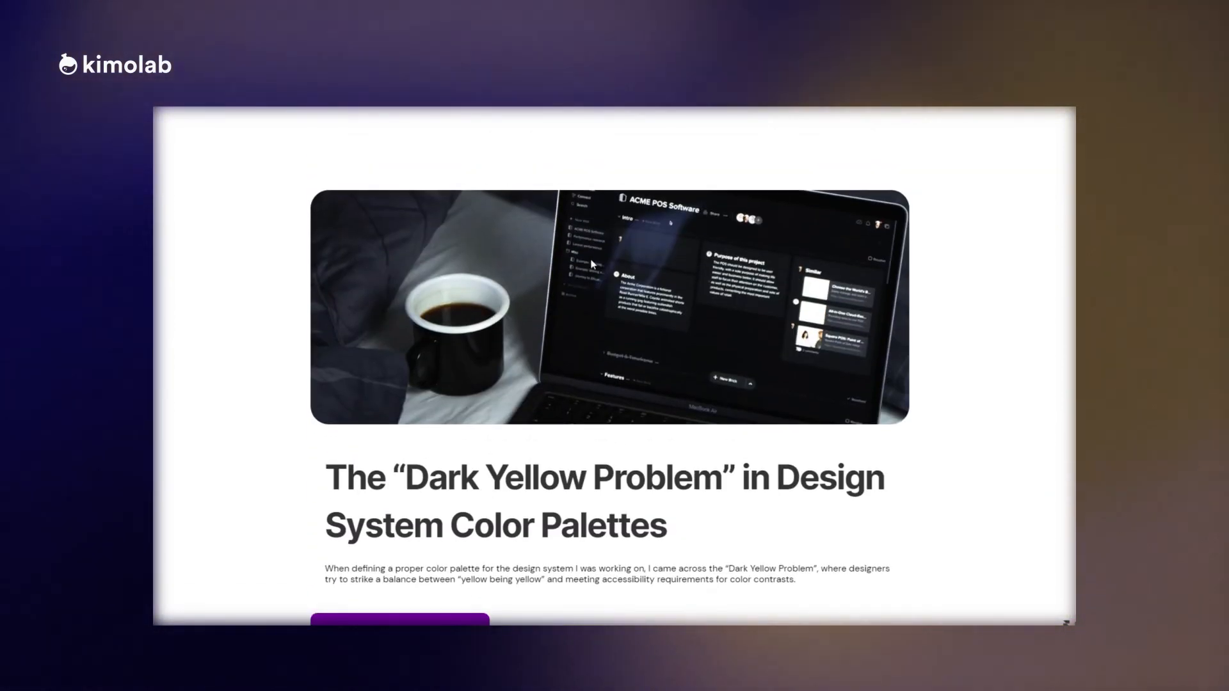